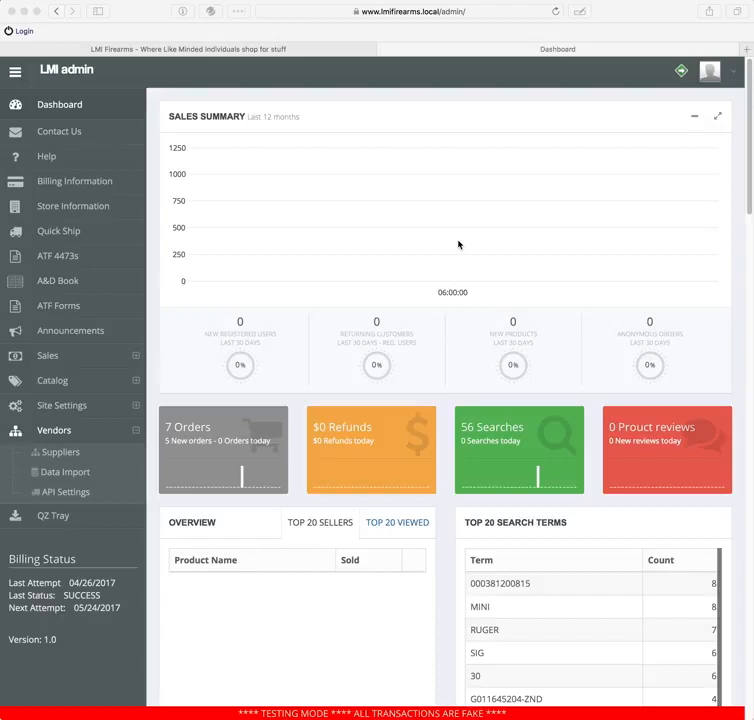
Step: Open the Suppliers page under Vendors and look over the supplier list
click(74, 452)
click(75, 453)
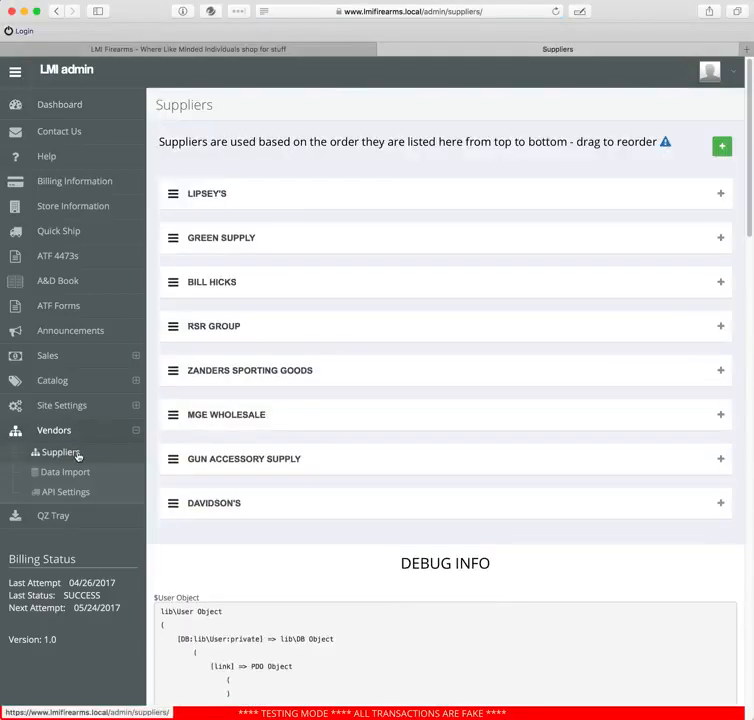
scroll(359, 536, down, 1)
scroll(359, 536, up, 1)
scroll(359, 536, down, 4)
scroll(358, 534, up, 4)
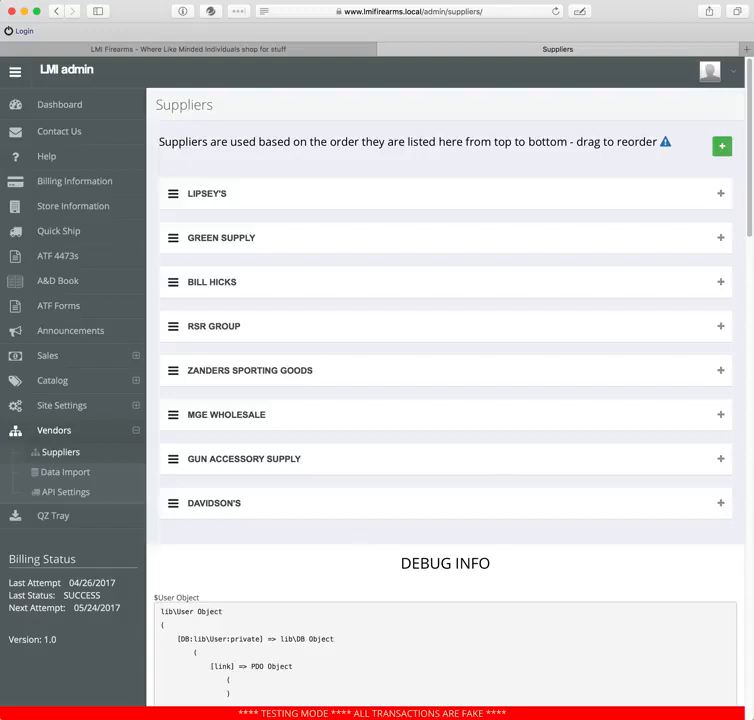
click(751, 250)
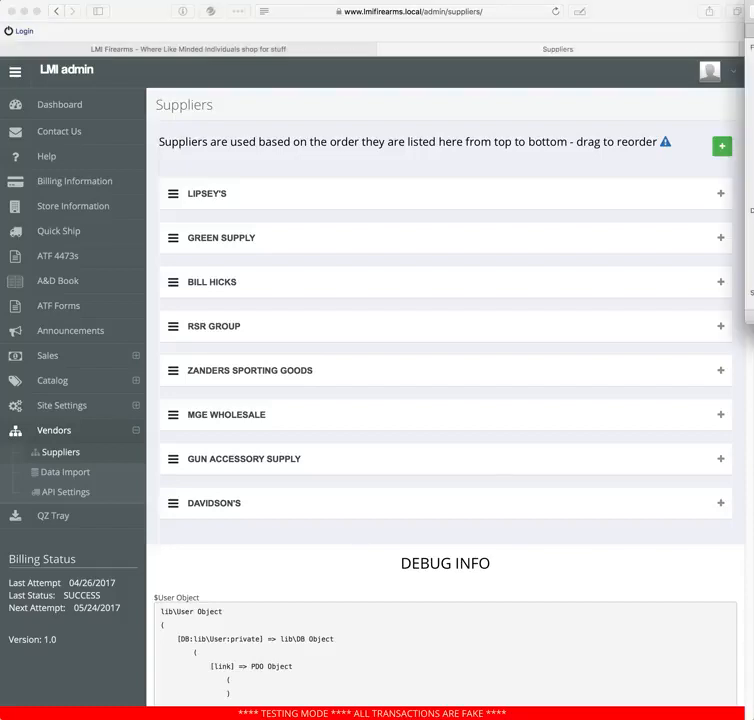
click(209, 37)
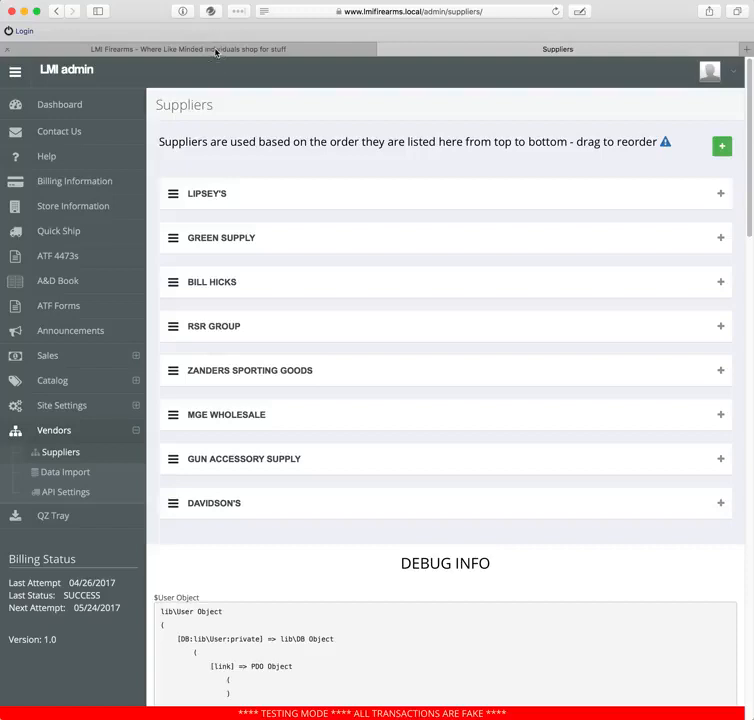
Step: Look over the LMI Firearms storefront home page, and return to the Suppliers page
click(215, 50)
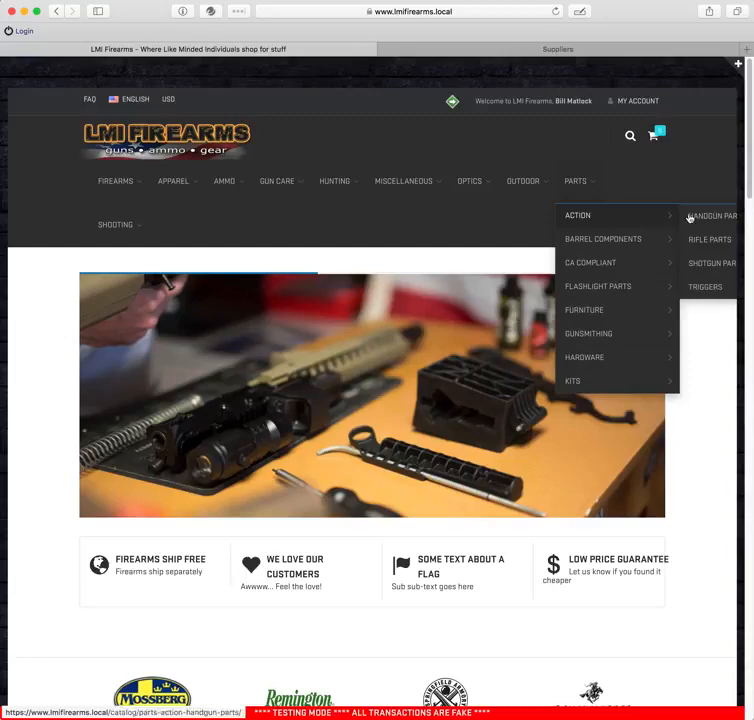
scroll(437, 254, down, 7)
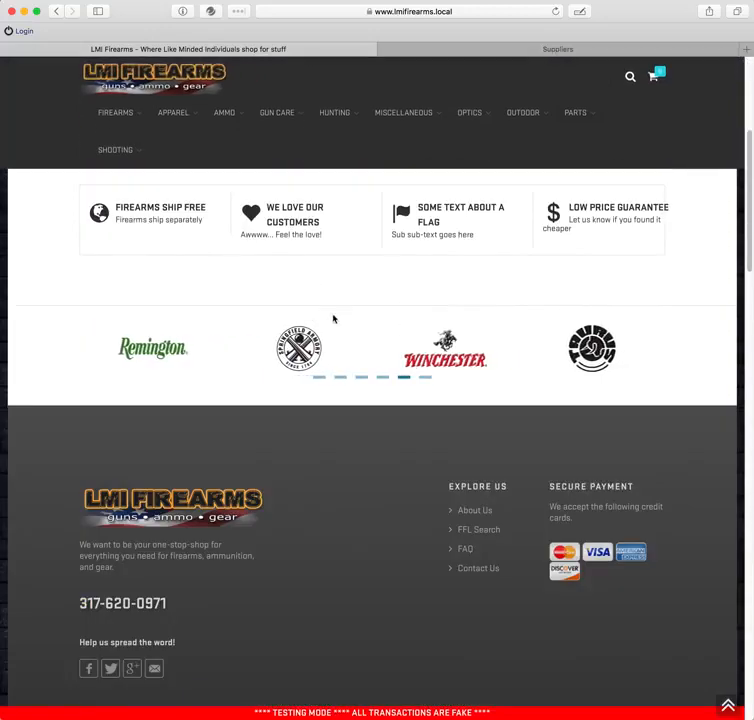
scroll(250, 380, up, 7)
scroll(193, 414, up, 2)
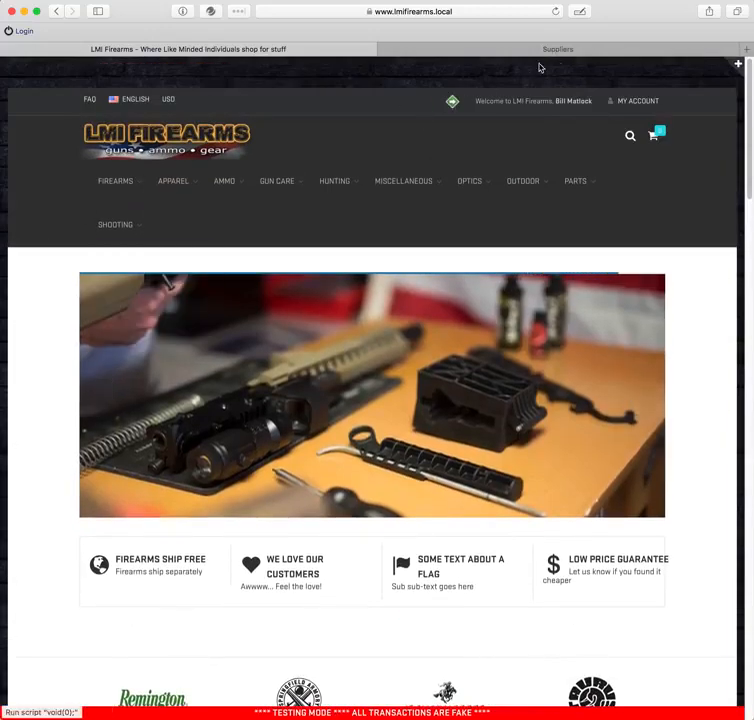
click(569, 52)
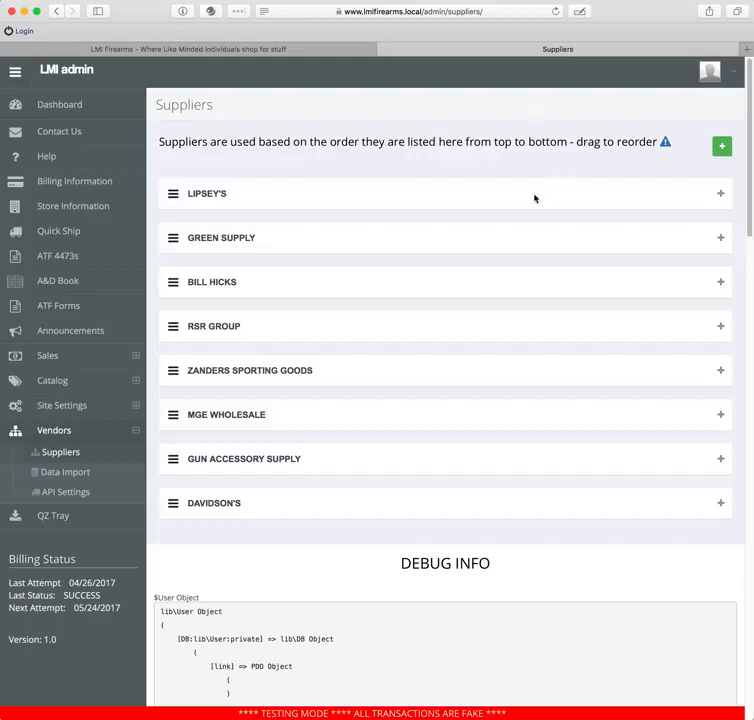
Step: View the storefront's Apparel categories and the Legwear subcategories, and return to the Suppliers page
click(283, 54)
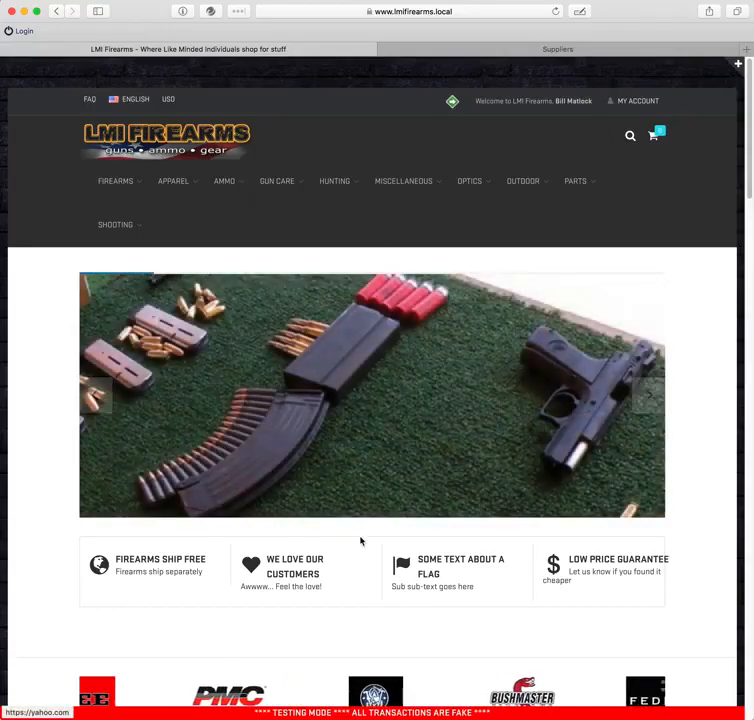
mouse_move(204, 197)
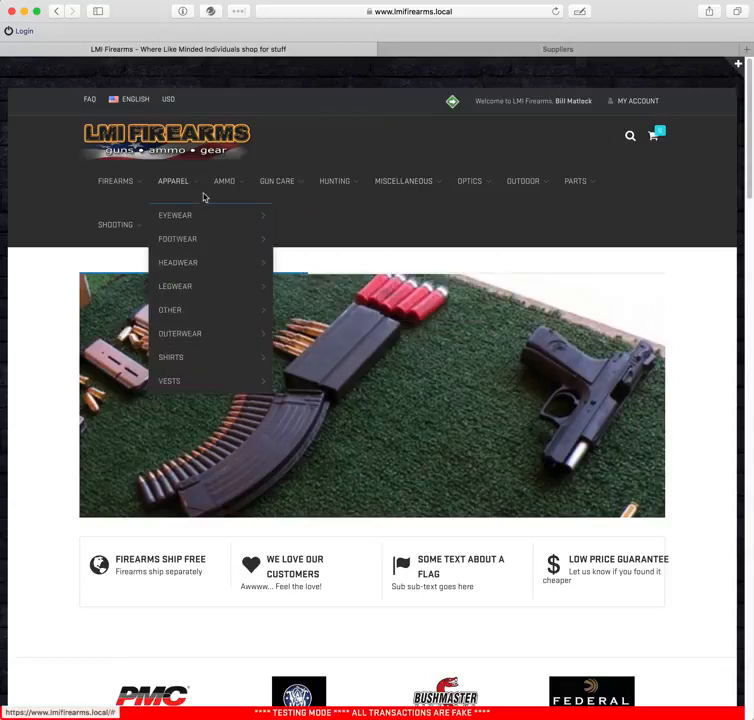
mouse_move(180, 296)
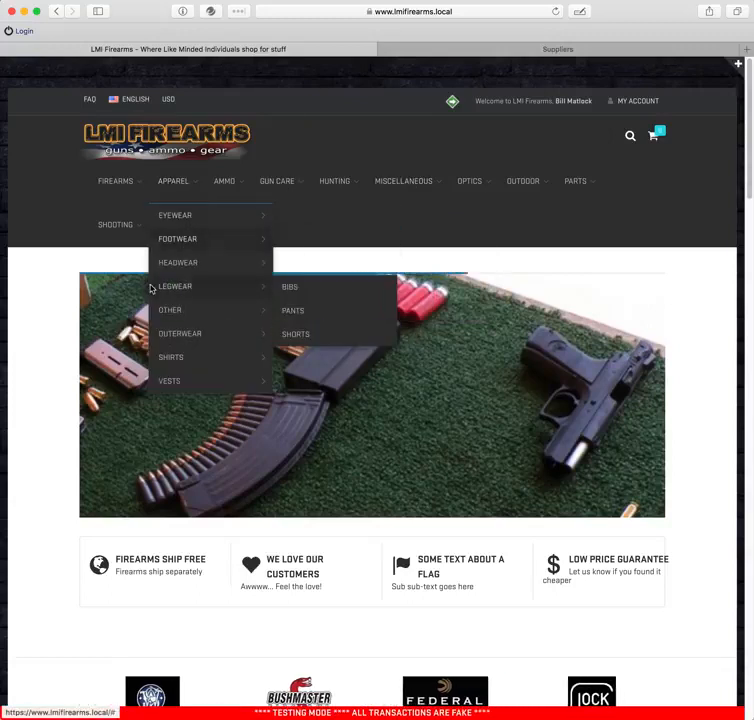
click(531, 52)
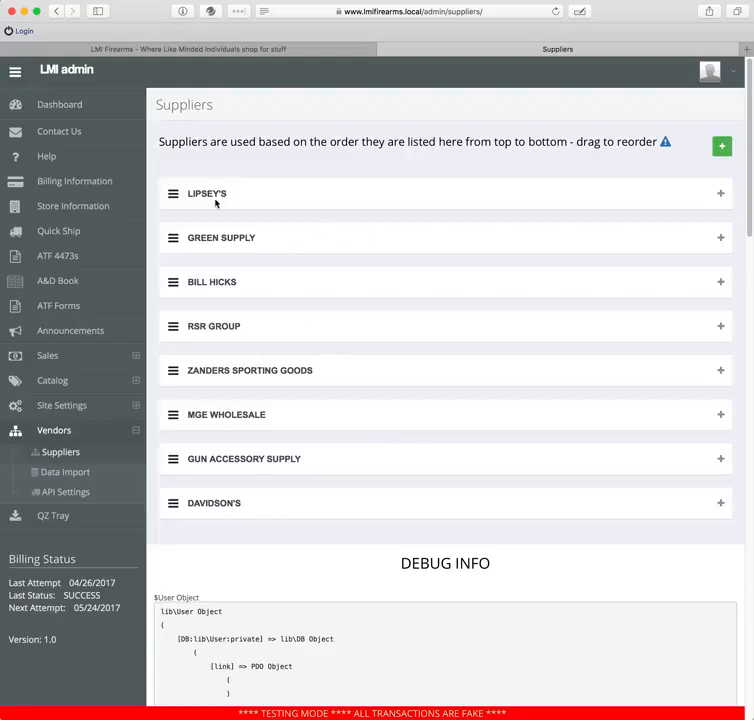
Step: Try reordering the suppliers by moving Lipsey's below Bill Hicks and below Green Supply, returning it to first place each time
drag(174, 194, 182, 301)
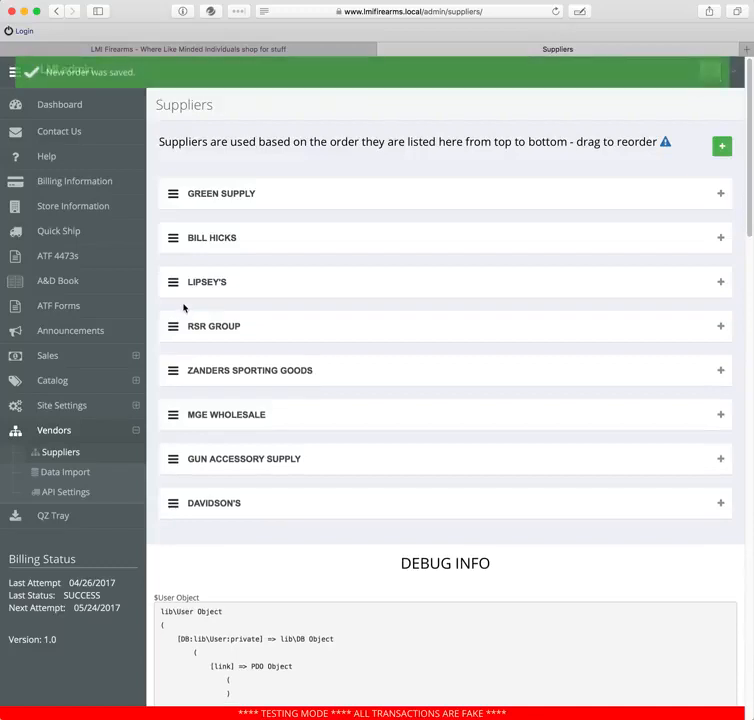
drag(172, 244, 176, 267)
drag(173, 194, 174, 245)
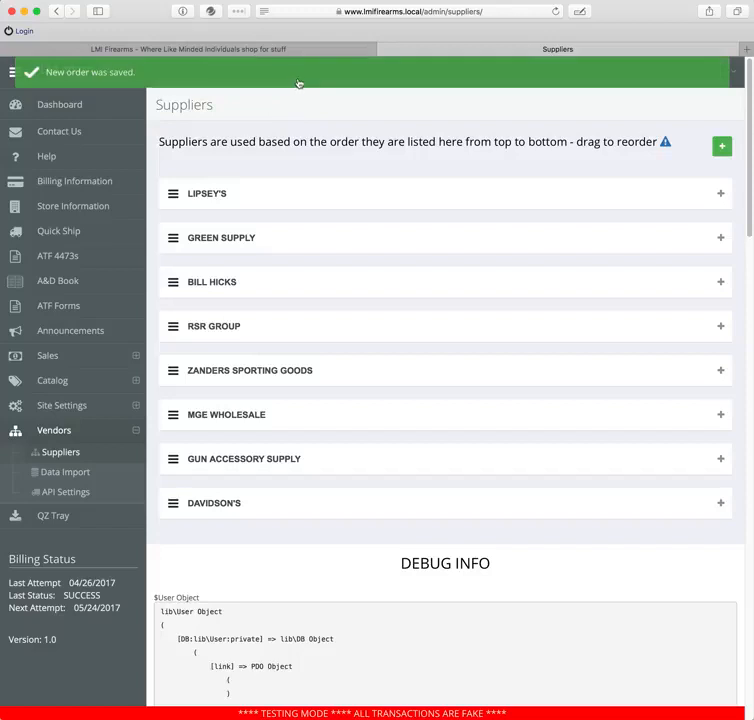
click(332, 76)
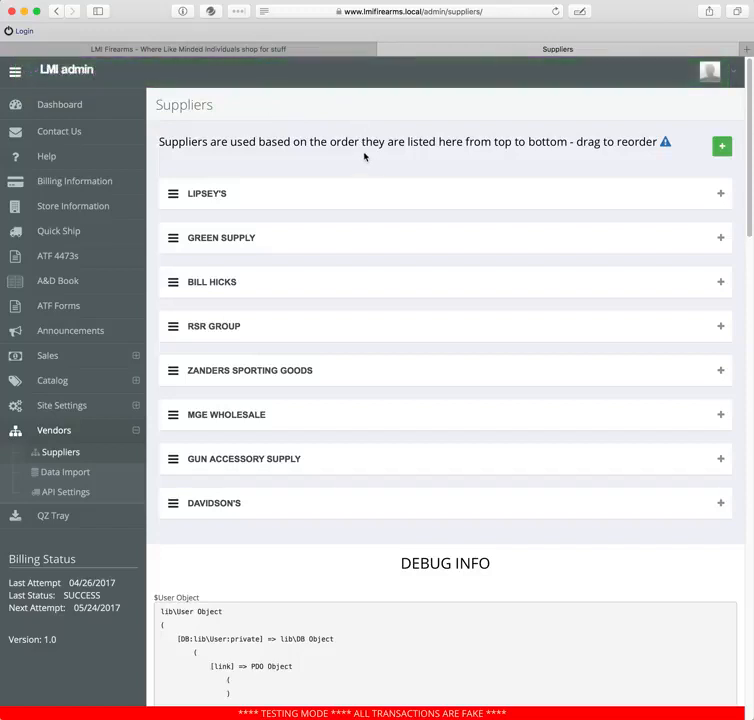
drag(172, 196, 173, 238)
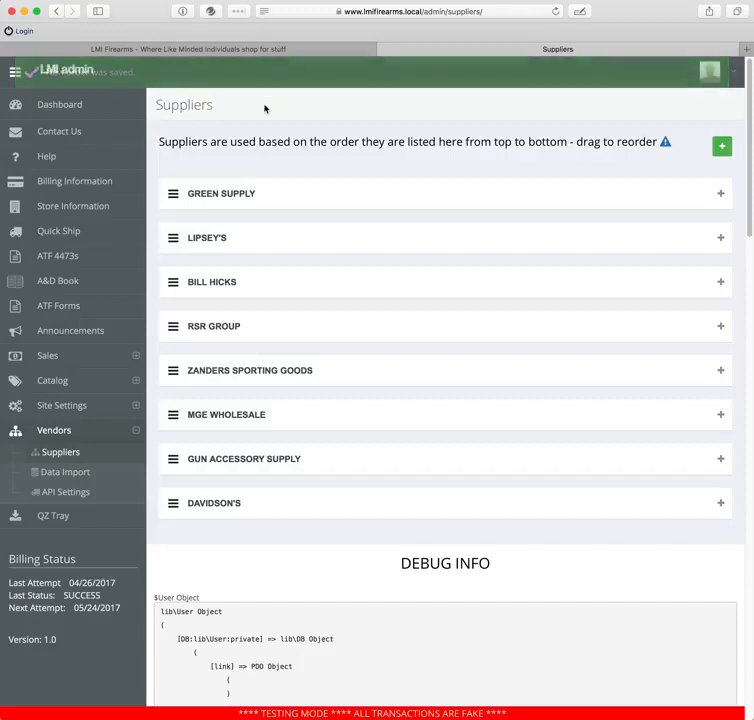
drag(173, 238, 174, 199)
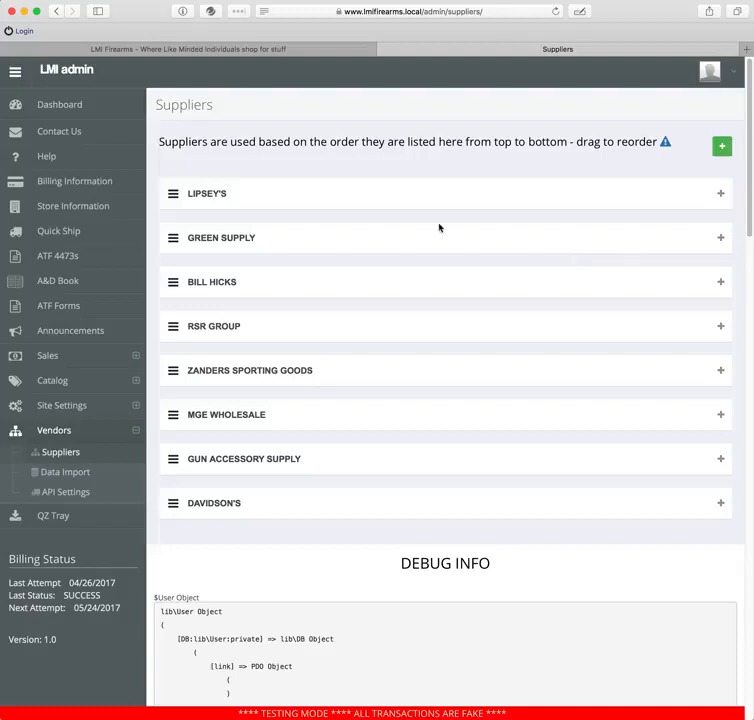
Step: Expand the Lipsey's supplier record and review its internal Name and Official Name fields
click(720, 194)
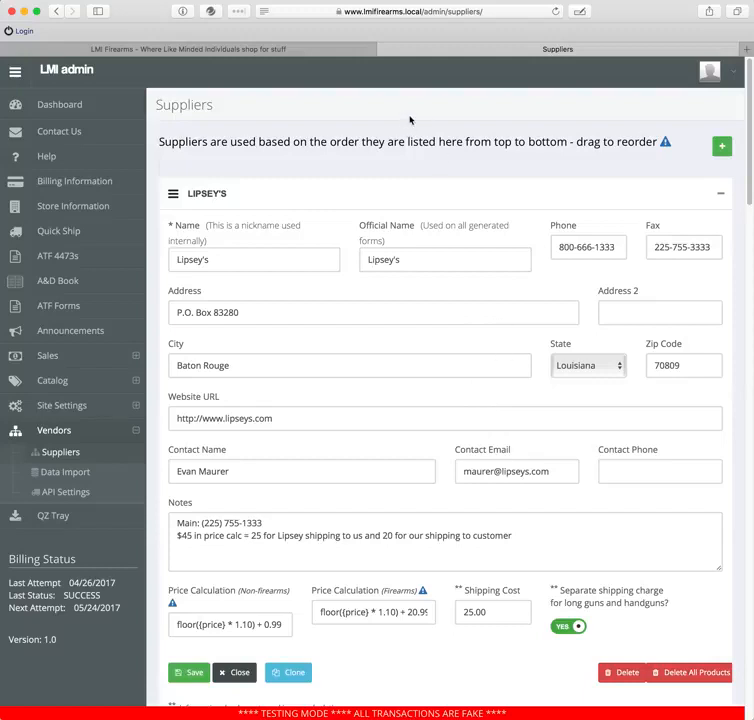
click(216, 256)
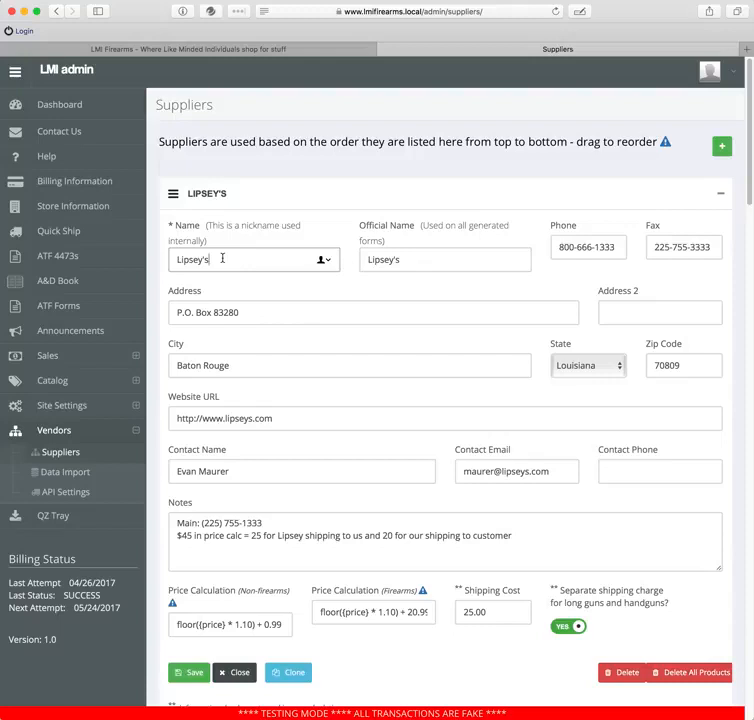
click(432, 264)
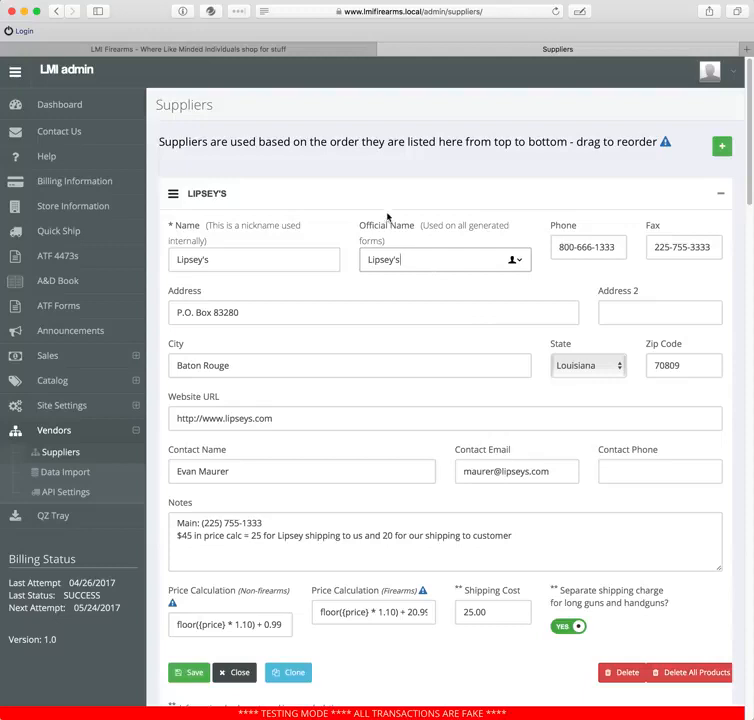
click(227, 262)
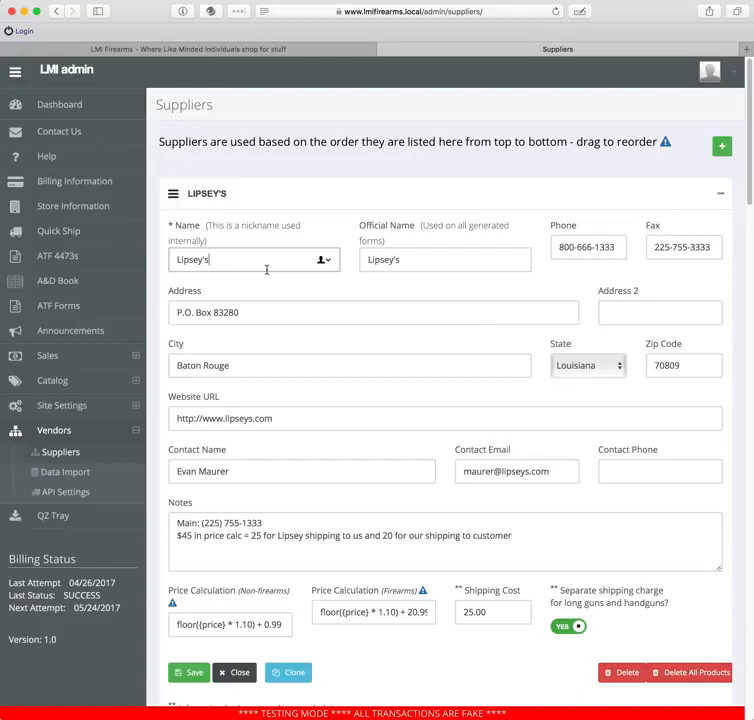
click(438, 264)
click(241, 261)
Step: Review Lipsey's non-firearms price calculation and the 10% mark-up example in its formula help, and close the help
scroll(473, 358, down, 1)
scroll(473, 358, down, 5)
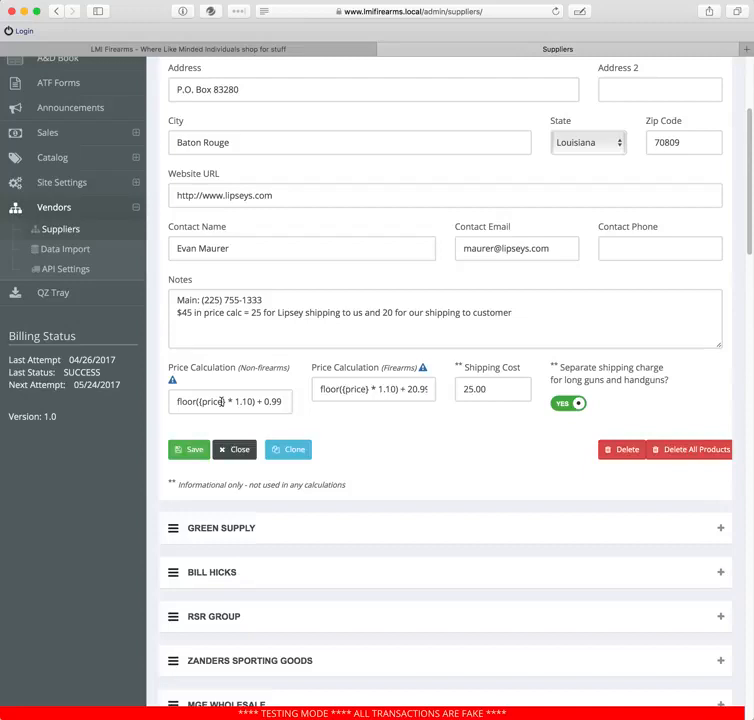
drag(288, 402, 181, 401)
click(176, 400)
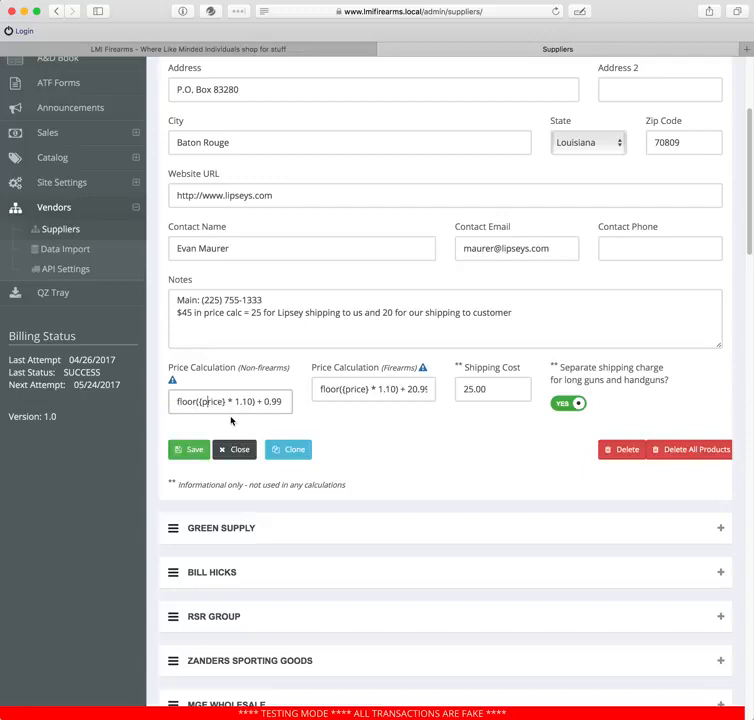
click(172, 382)
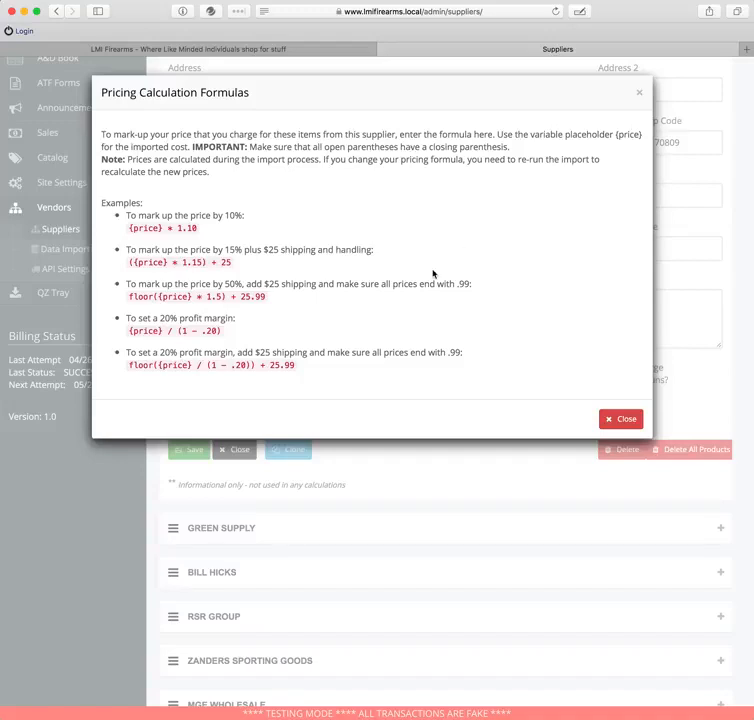
drag(131, 227, 160, 225)
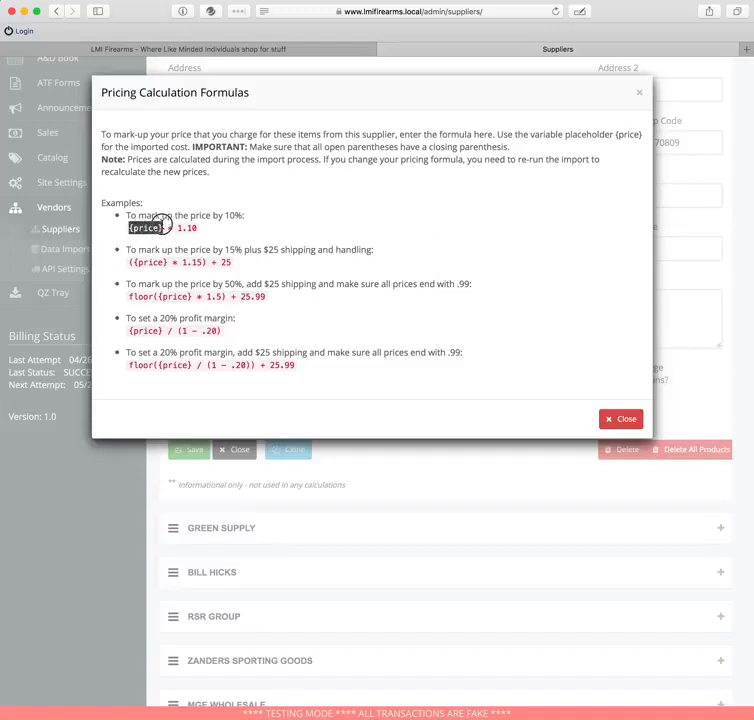
click(270, 236)
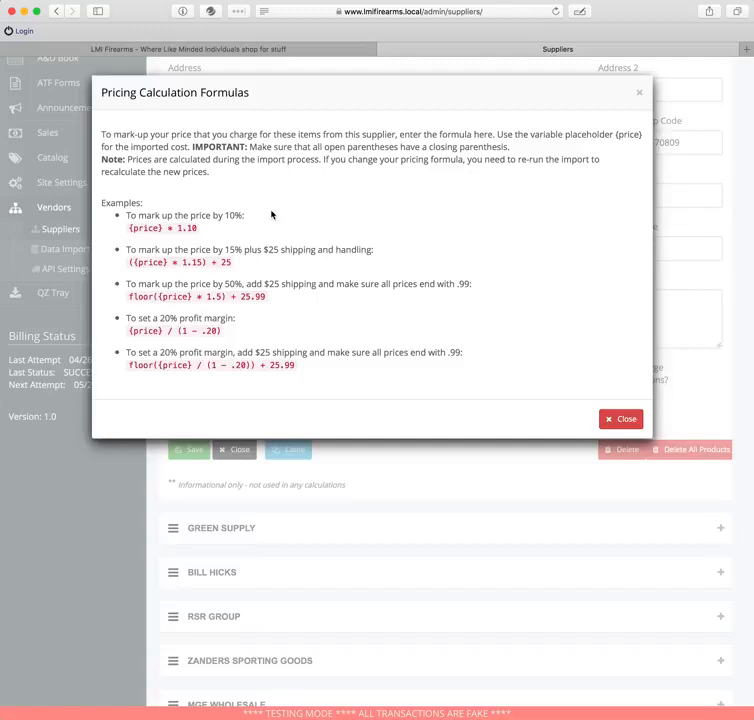
drag(129, 227, 213, 240)
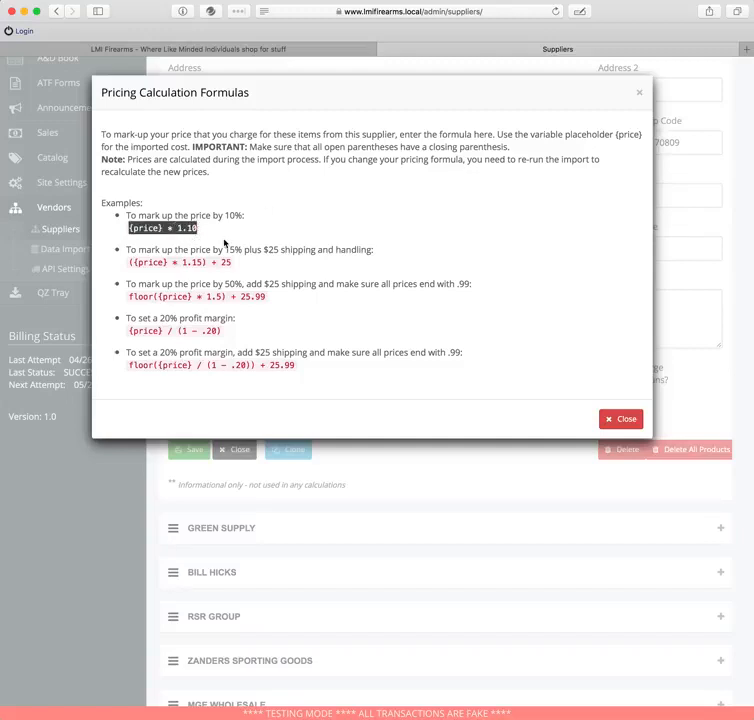
click(245, 235)
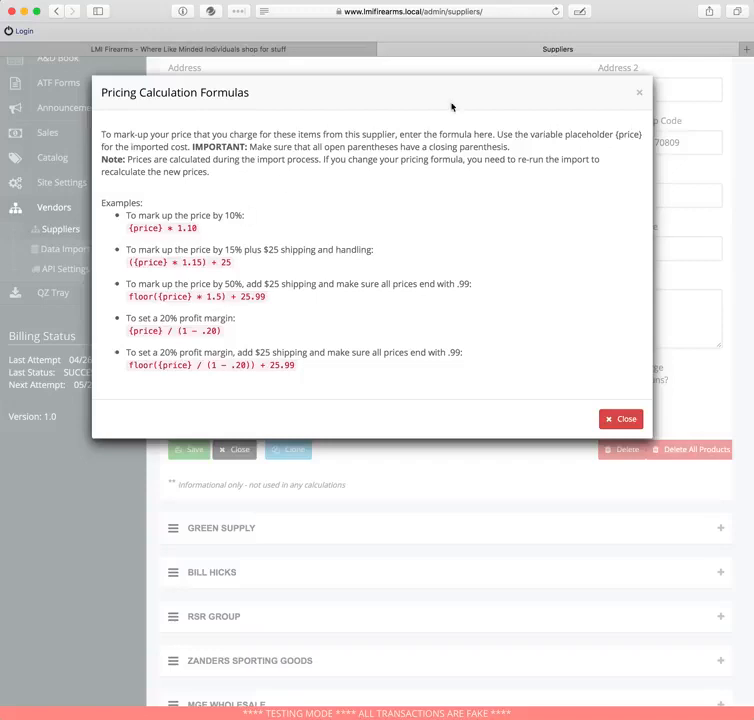
click(639, 92)
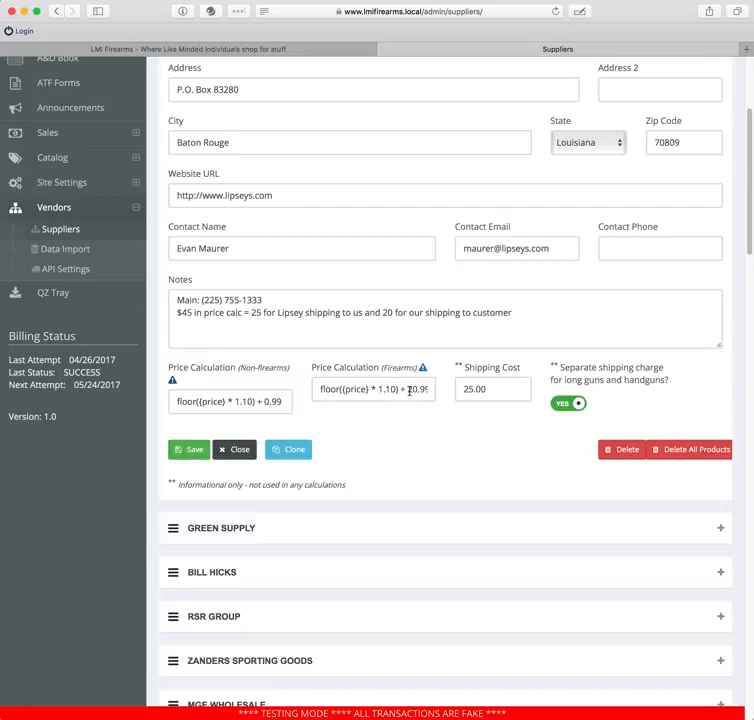
Step: Review Lipsey's firearms price calculation and examine the 15% plus $25 shipping and handling example in its formula help
click(426, 389)
drag(405, 389, 329, 388)
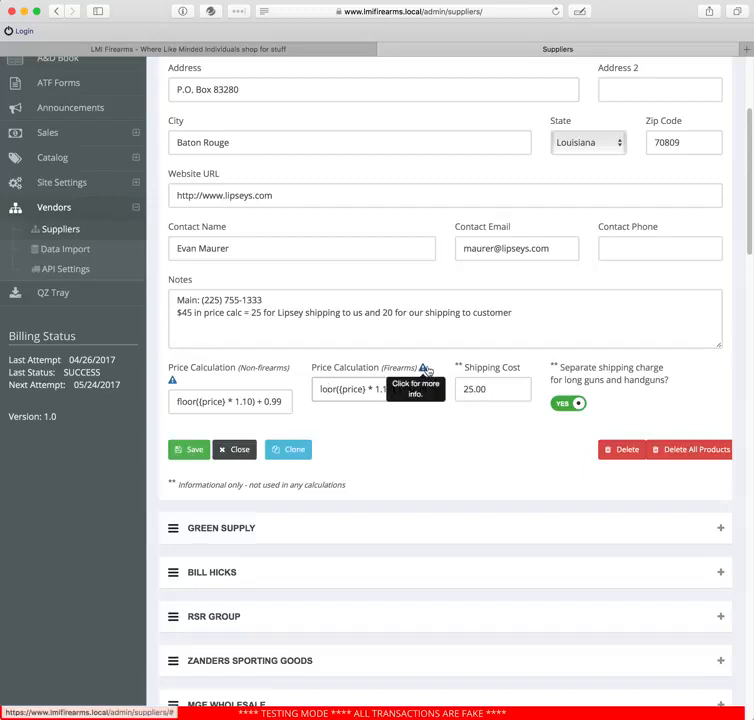
click(423, 368)
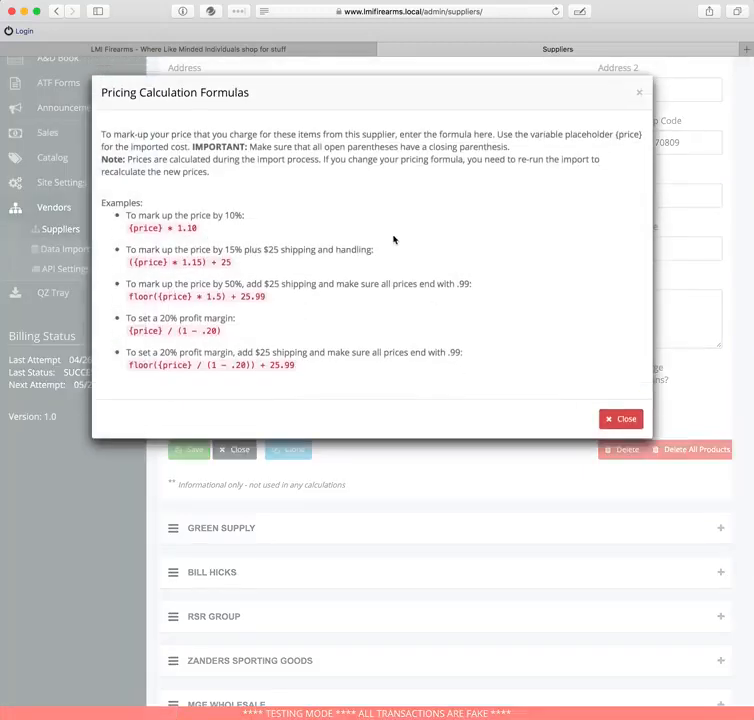
drag(221, 262, 231, 262)
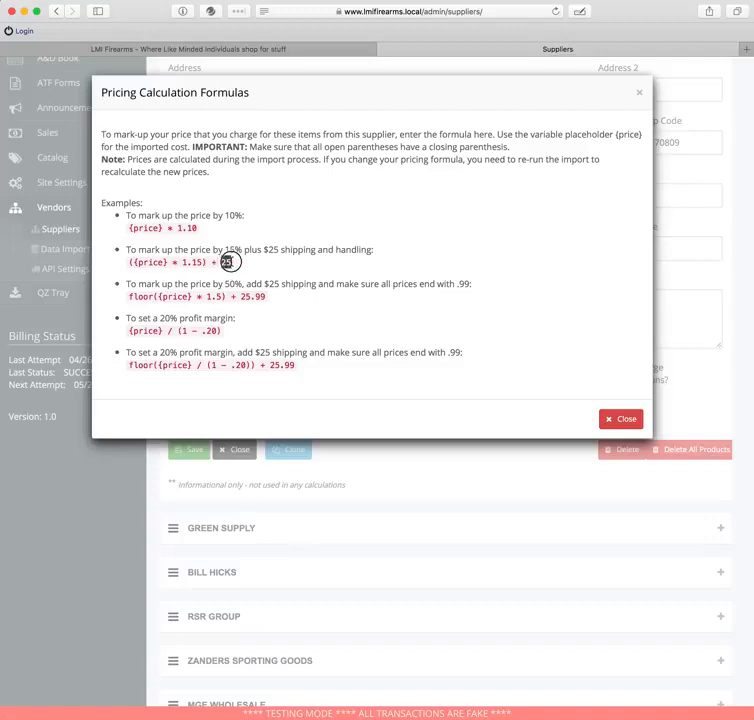
click(201, 280)
drag(131, 262, 230, 262)
click(218, 262)
drag(183, 262, 203, 262)
click(207, 274)
double_click(226, 261)
click(248, 271)
Step: Examine the help example that marks up by 50%, adds $25 shipping and makes prices end with .99
drag(128, 296, 158, 296)
click(193, 287)
drag(158, 294, 222, 292)
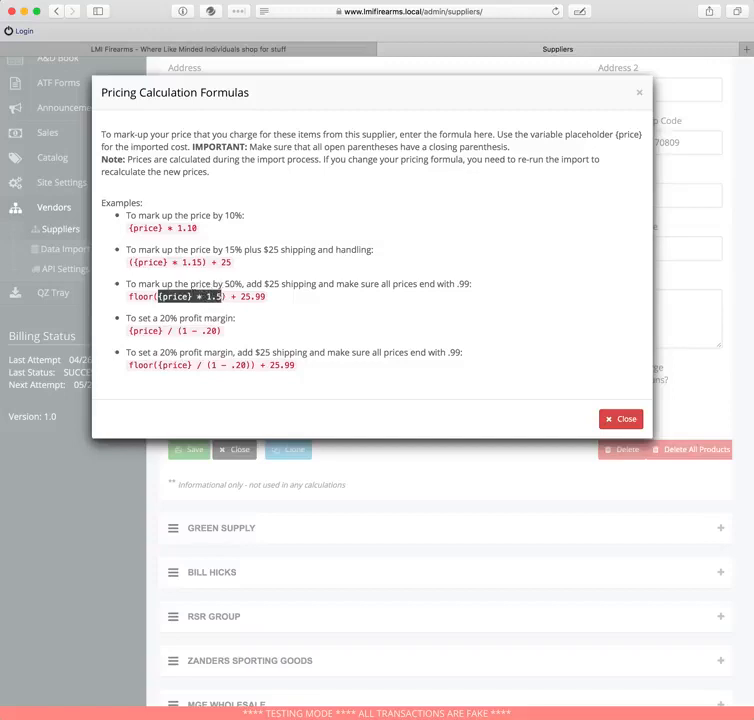
click(185, 293)
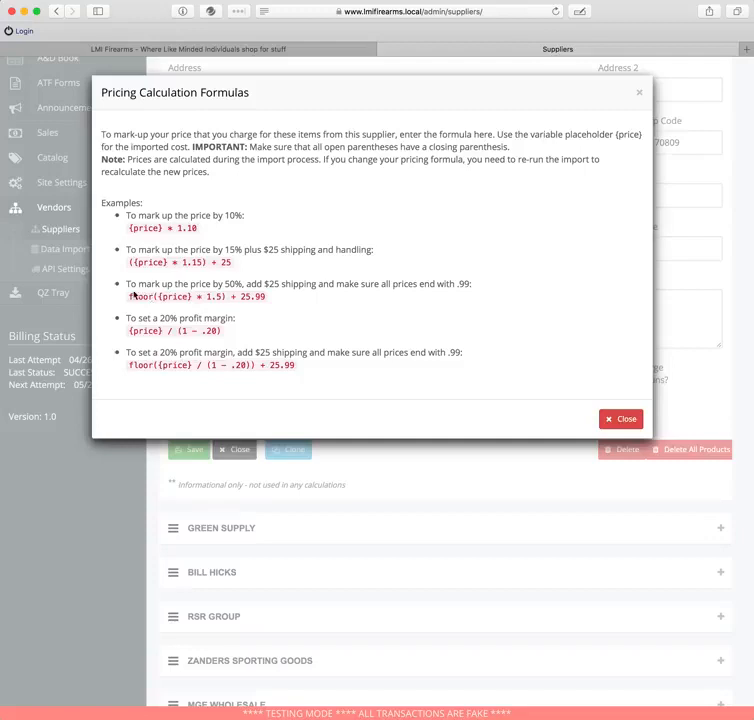
drag(129, 293, 228, 293)
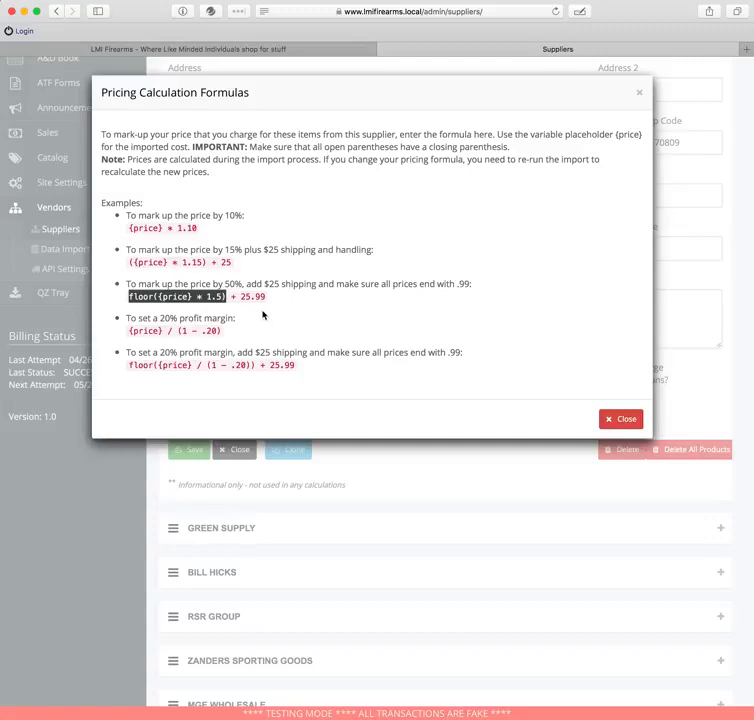
click(280, 302)
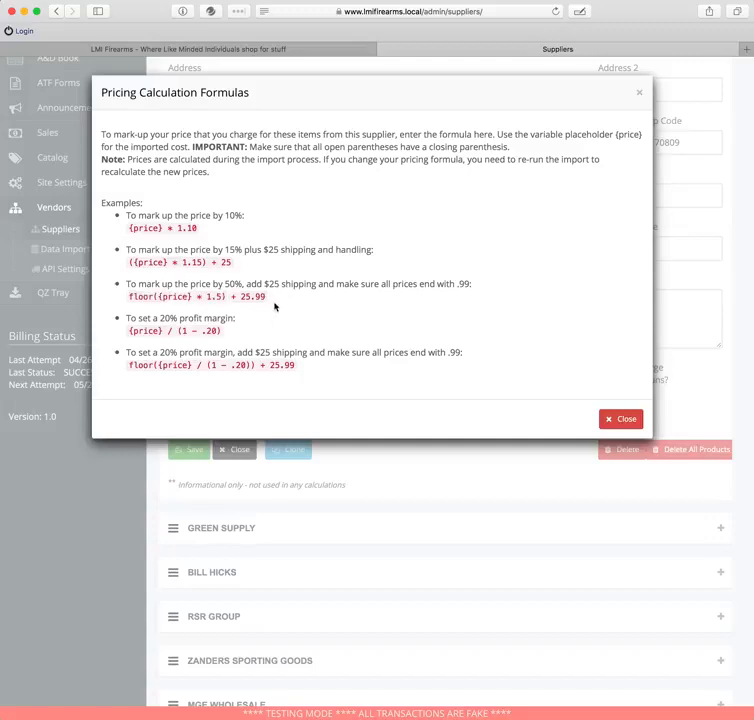
drag(242, 296, 257, 298)
click(286, 307)
Step: Examine the 20% profit margin example against the 10% mark-up example, and close the pricing formula help
click(129, 330)
drag(129, 330, 158, 330)
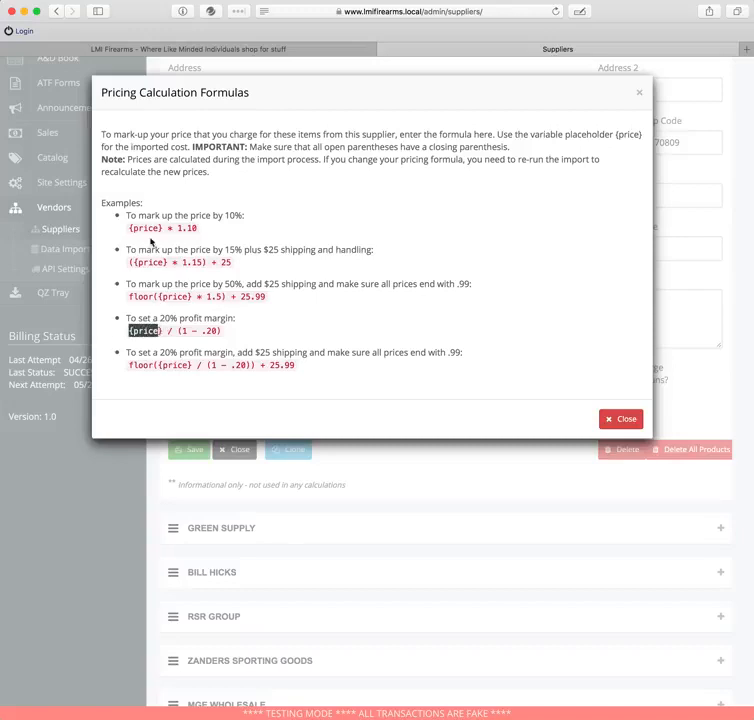
drag(148, 228, 161, 228)
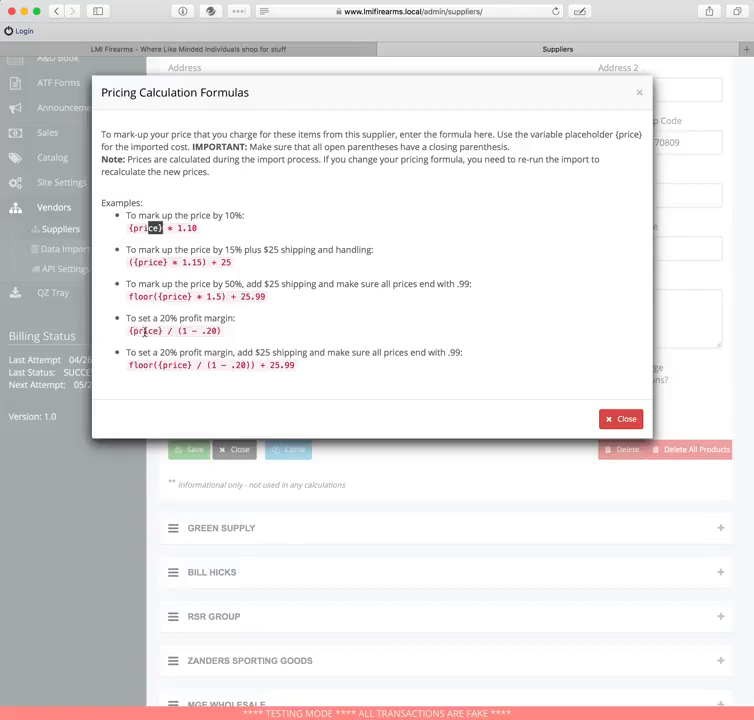
click(222, 332)
click(612, 419)
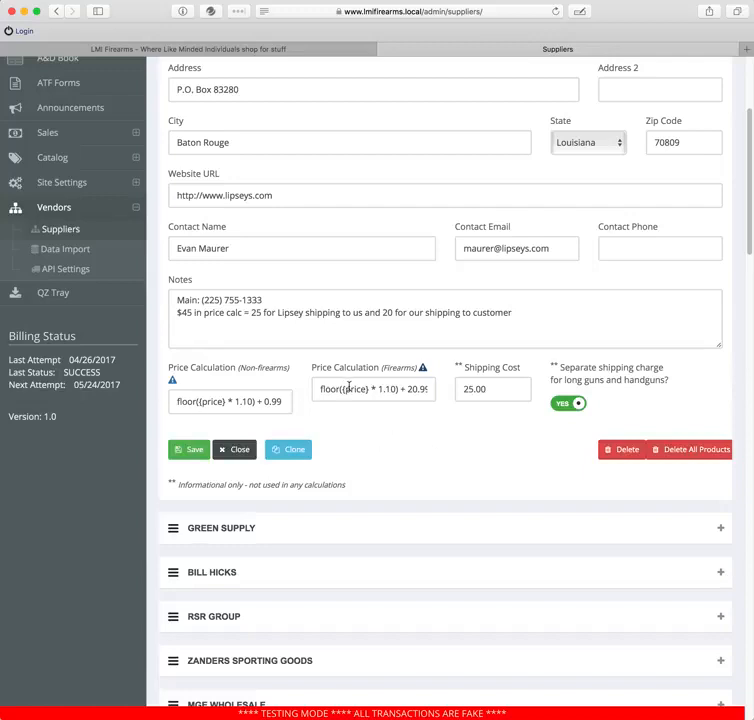
Step: Review the complete firearms and non-firearms price formulas entered in Lipsey's record
drag(318, 385, 439, 389)
click(419, 411)
drag(288, 401, 174, 399)
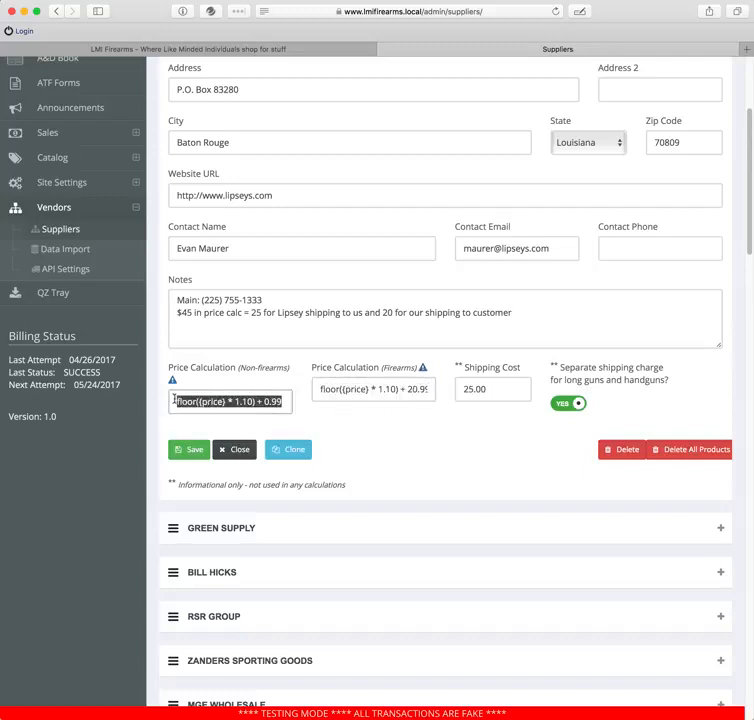
click(202, 400)
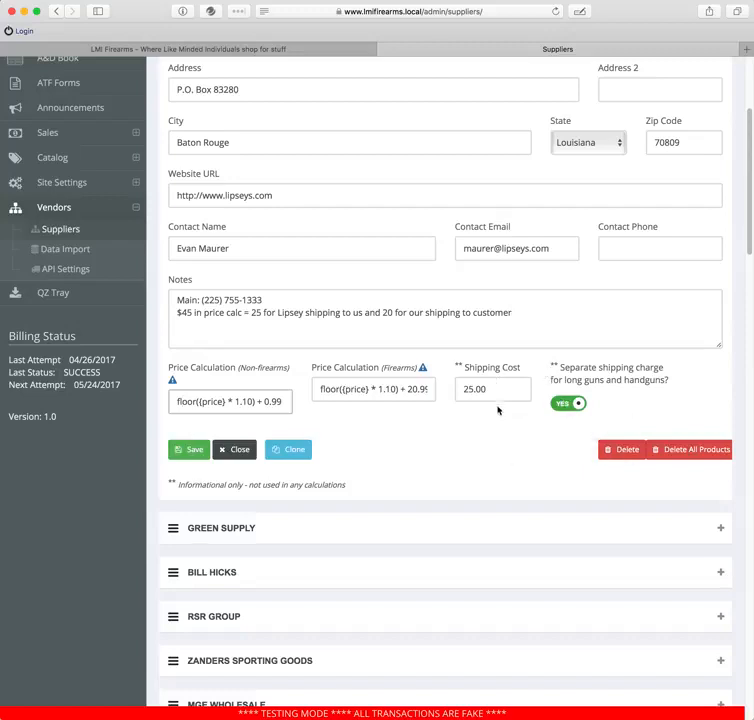
Step: Try switching Lipsey's separate shipping charge for long guns and handguns to No, and set it back to Yes
click(563, 404)
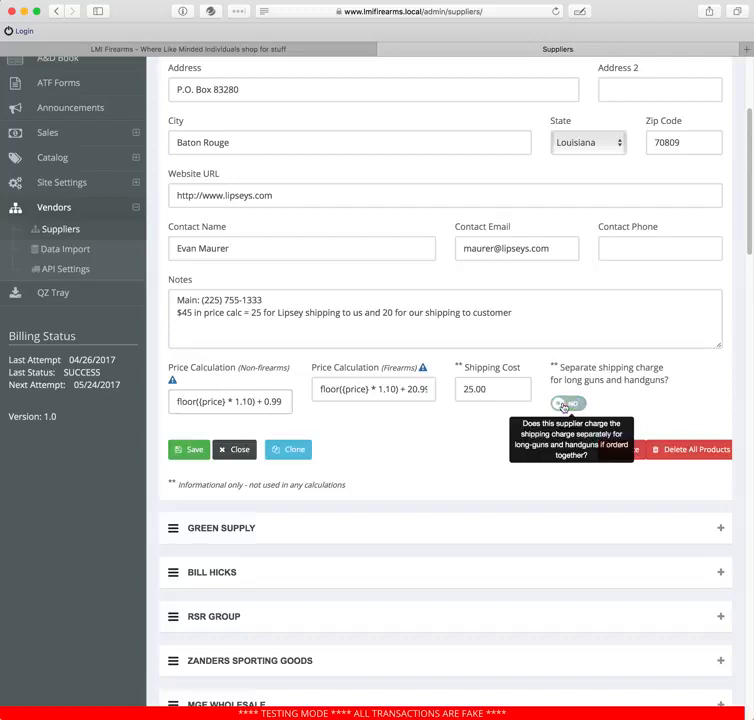
click(579, 405)
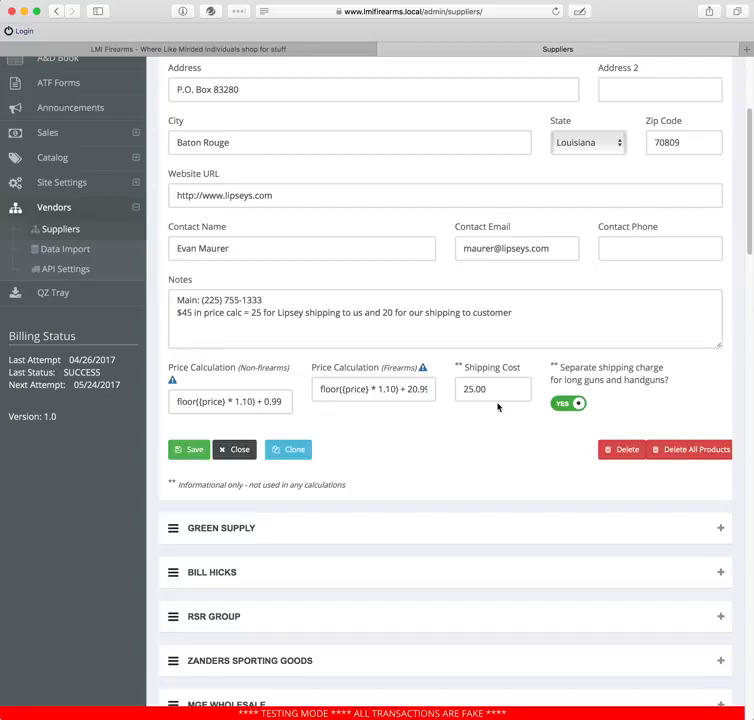
scroll(517, 385, up, 5)
scroll(517, 385, down, 6)
scroll(515, 385, up, 6)
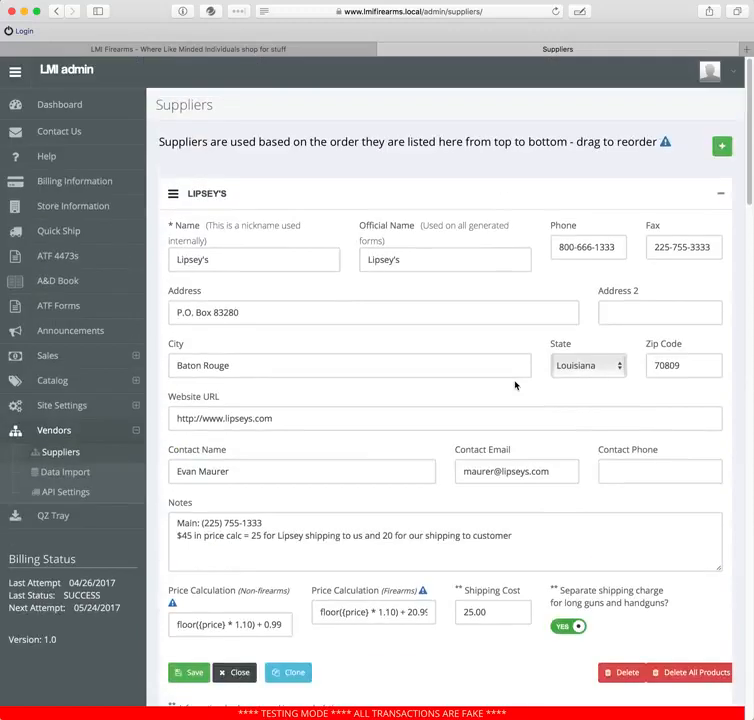
Step: Review Lipsey's internal Name field together with its two price calculation fields
double_click(214, 257)
scroll(256, 304, down, 4)
click(223, 461)
click(331, 454)
drag(269, 464, 262, 464)
click(329, 459)
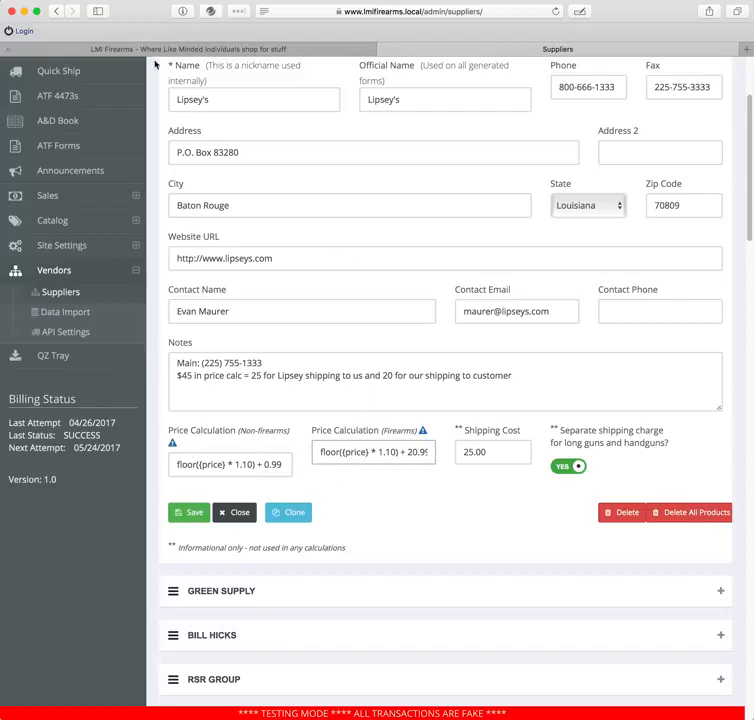
Step: Collapse the navigation sidebar to icons and close the expanded Lipsey's supplier record
scroll(112, 150, up, 4)
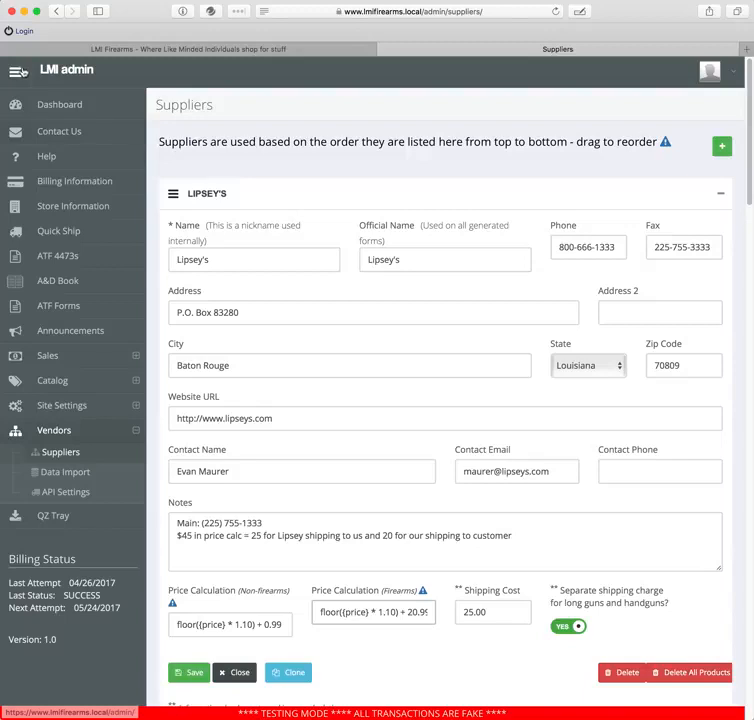
click(17, 71)
scroll(305, 325, down, 3)
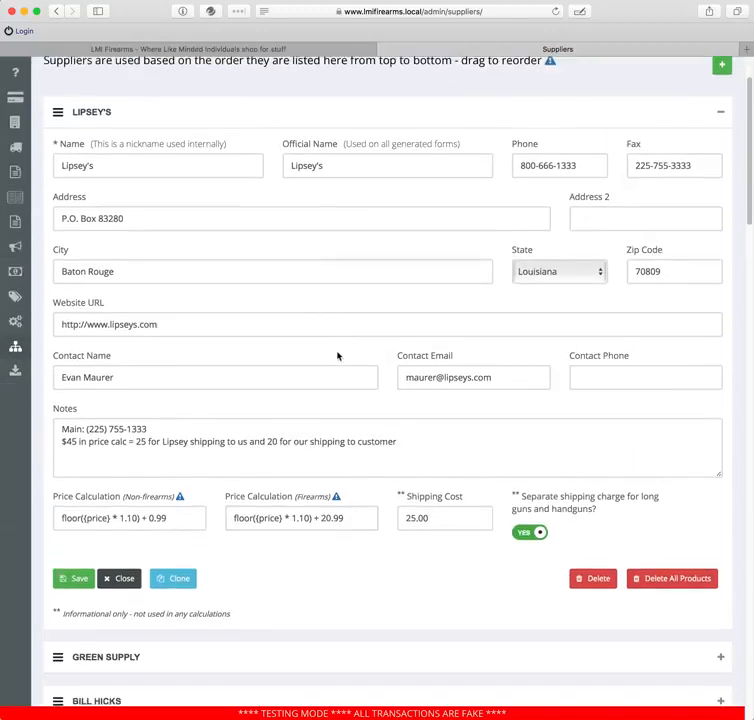
scroll(337, 355, down, 3)
scroll(338, 352, up, 5)
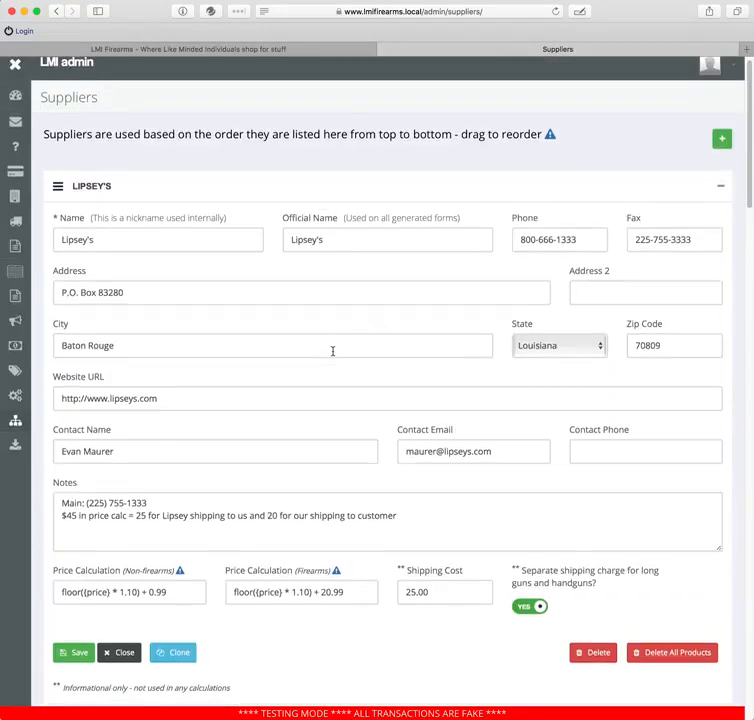
mouse_move(16, 420)
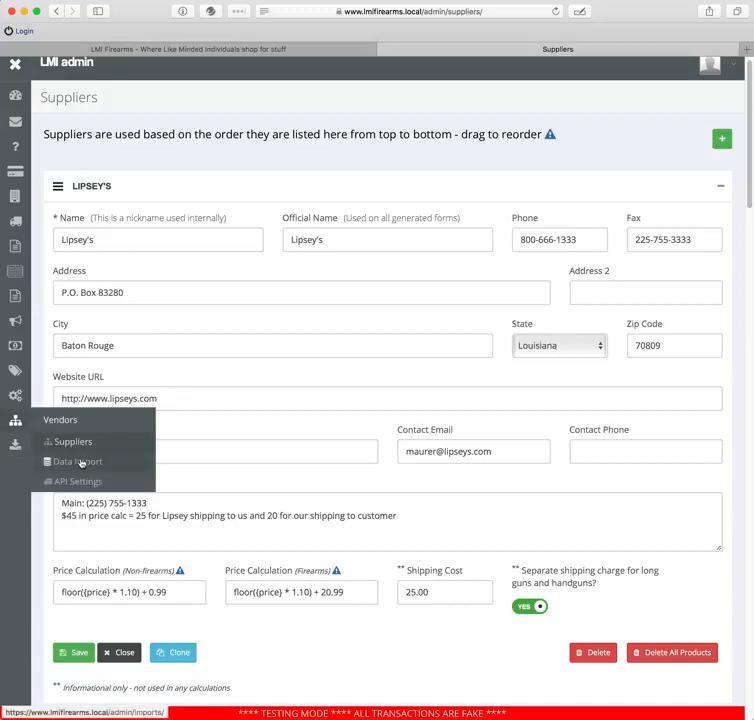
click(720, 187)
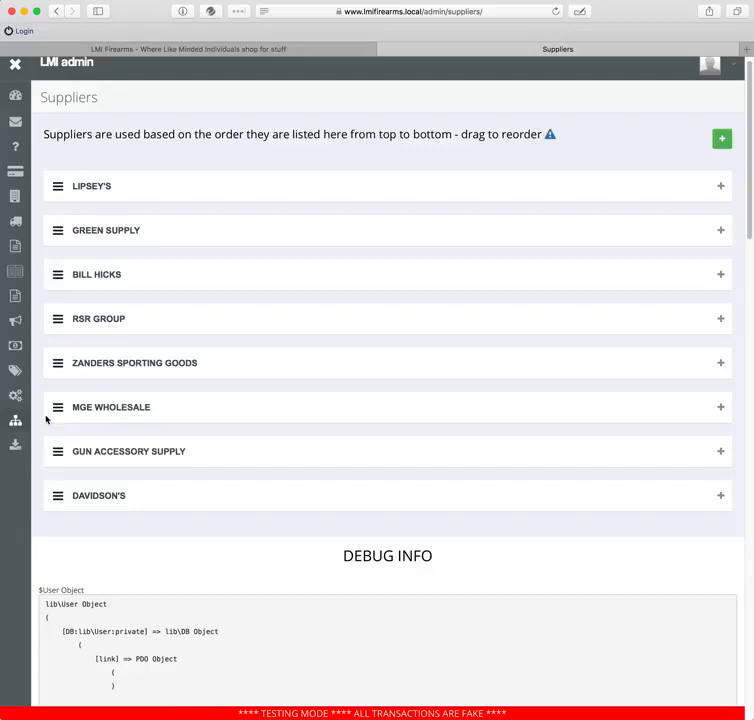
Step: Go to the vendor API Settings and open the Lipseys entry for editing
mouse_move(18, 432)
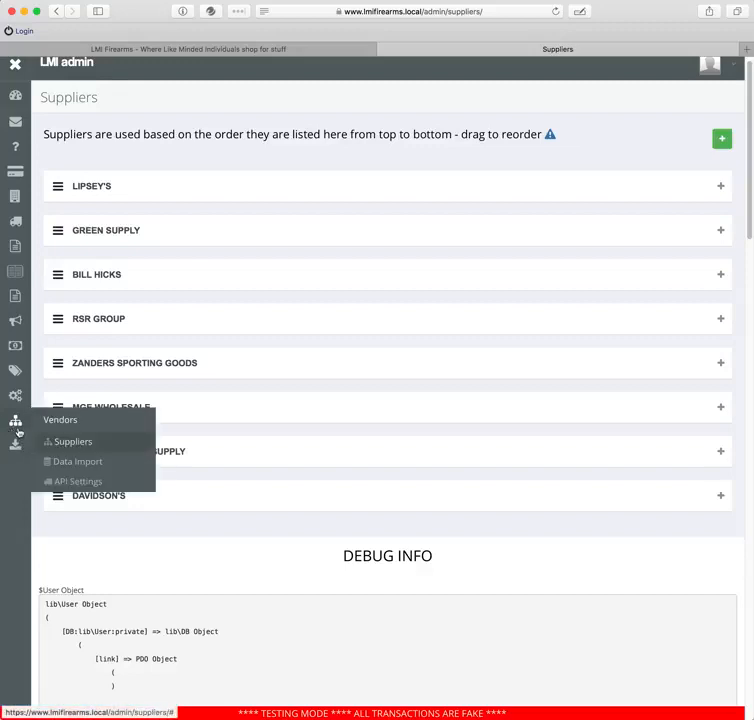
click(70, 483)
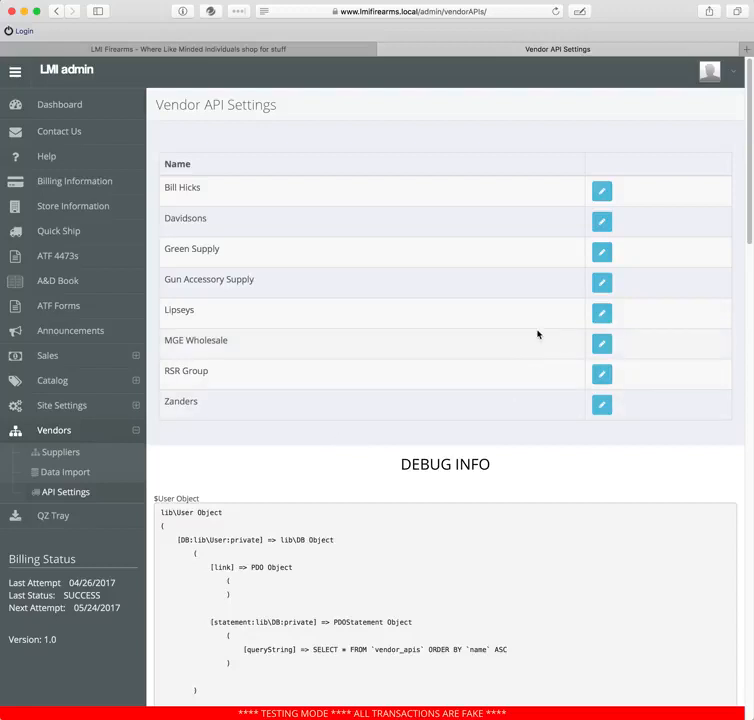
click(605, 315)
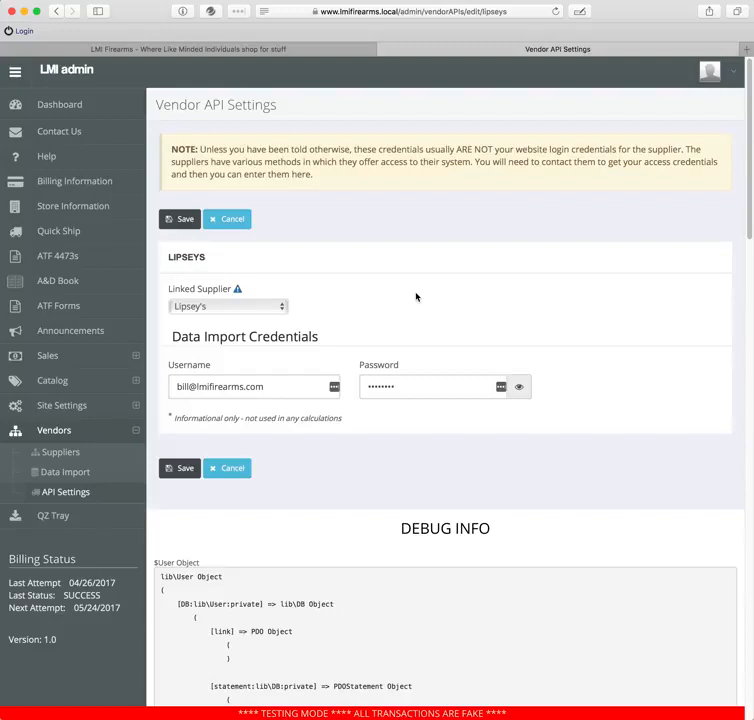
Step: Look through the Linked Supplier choices for the Lipseys API entry, keeping Lipsey's selected
click(233, 306)
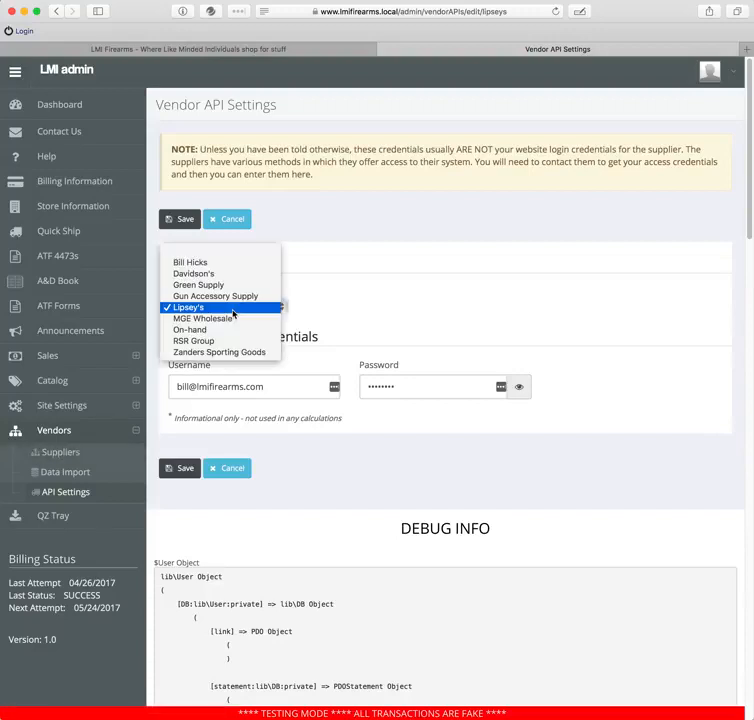
click(230, 308)
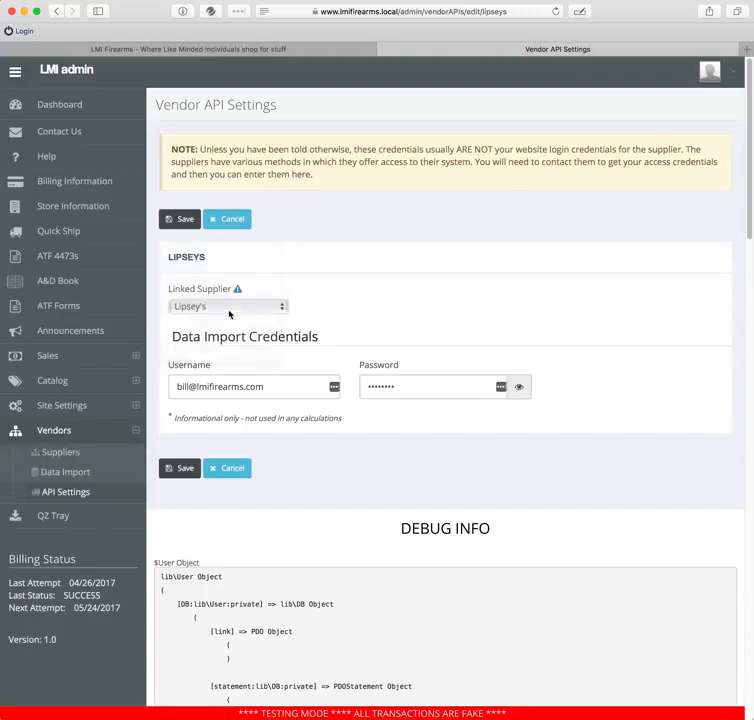
click(256, 309)
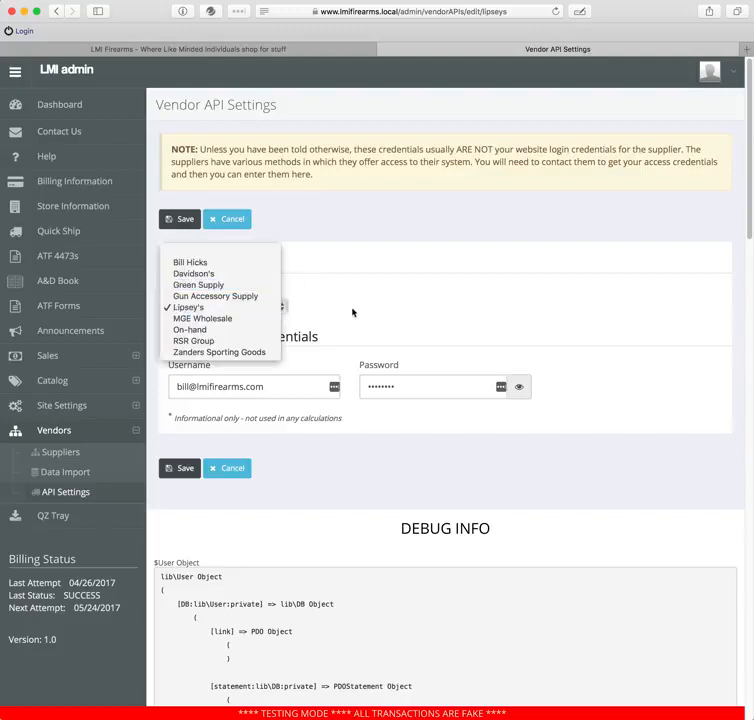
click(368, 317)
click(236, 308)
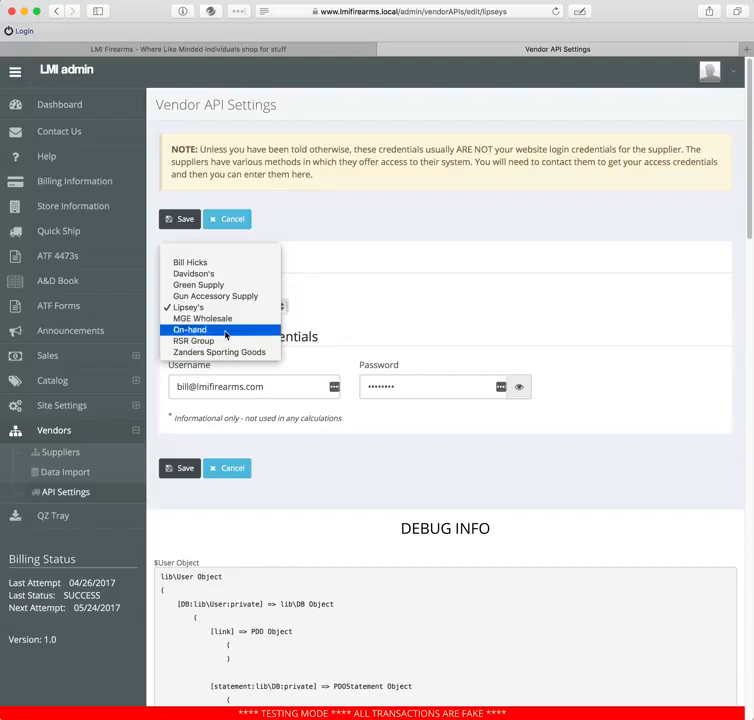
click(340, 305)
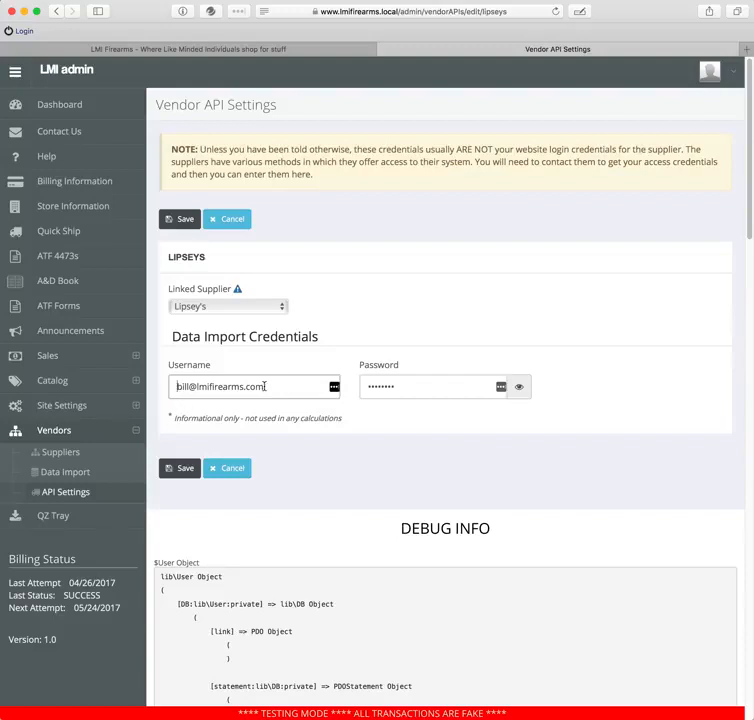
Step: Try putting a space before the Lipseys data import username, remove it, and cancel the edit
click(212, 397)
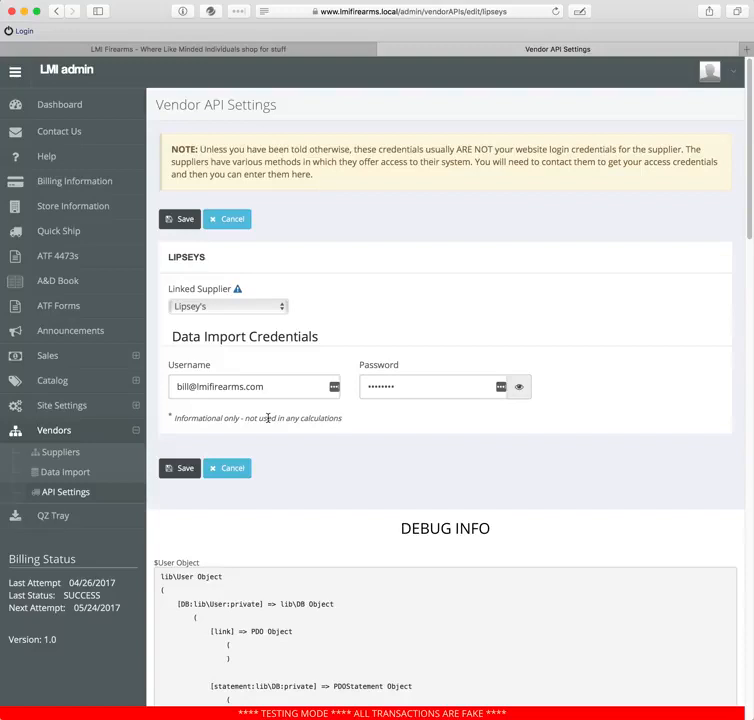
click(274, 389)
key(alt+Left)
key(alt+Left)
click(412, 382)
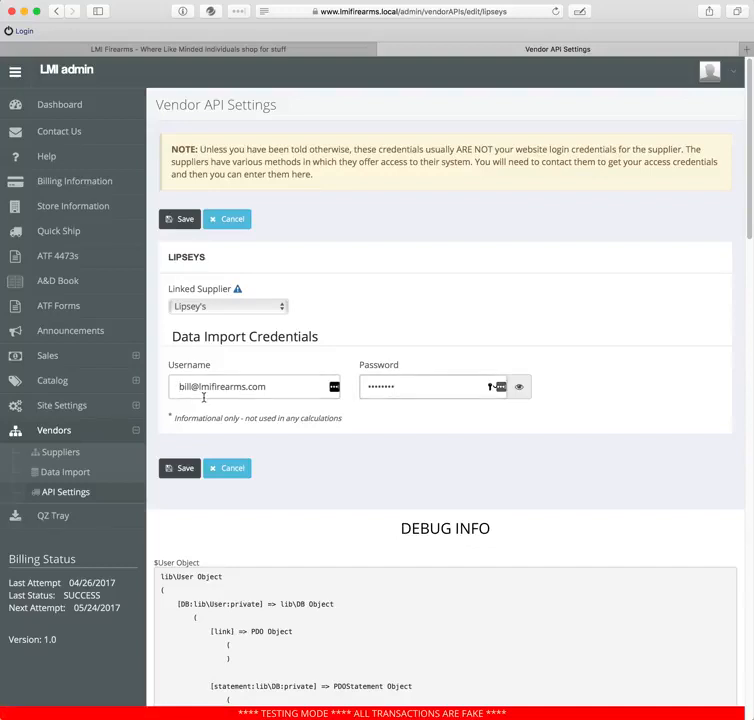
click(276, 385)
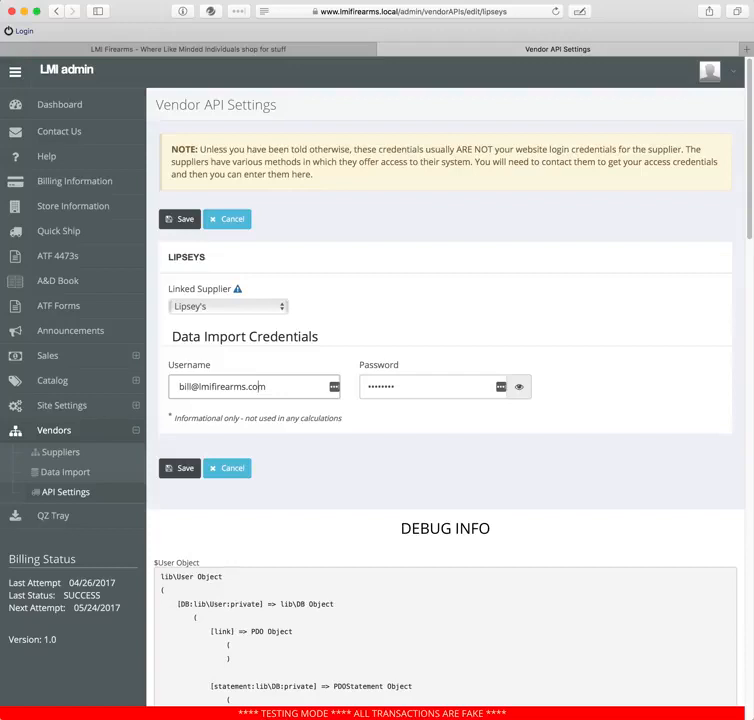
click(177, 386)
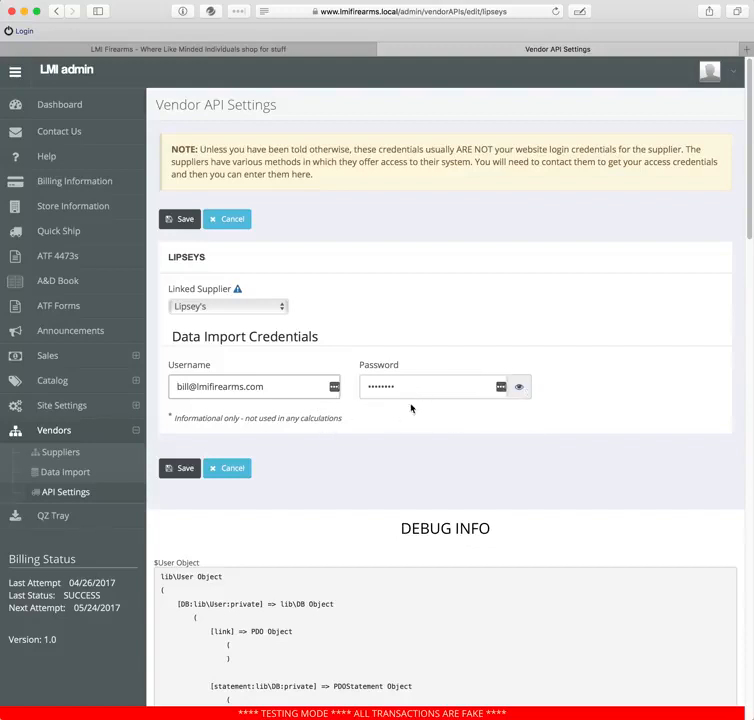
click(244, 472)
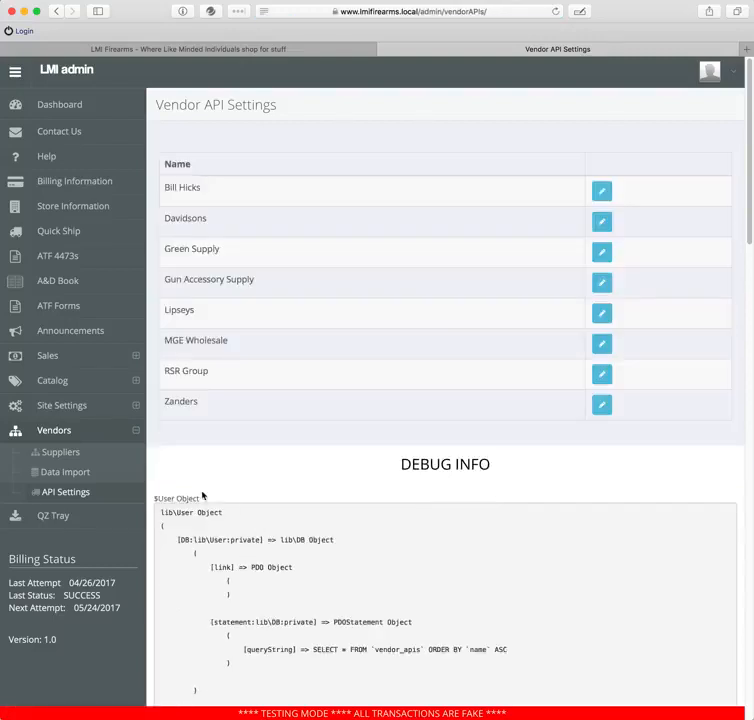
Step: Open the product Data Import modules and review the Lipseys Accessories, Firearms, Optics and NFA Items entries
click(92, 477)
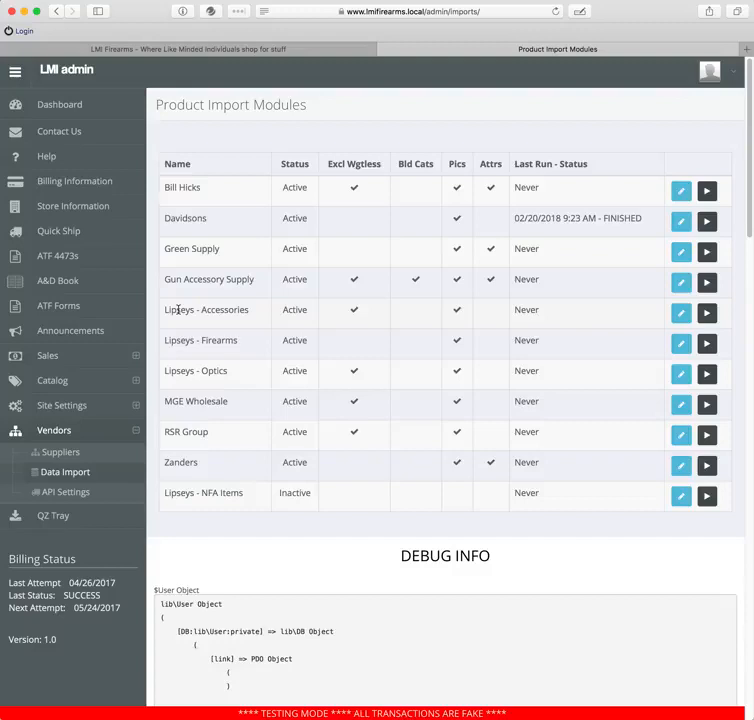
drag(176, 309, 235, 314)
click(237, 313)
drag(176, 341, 222, 342)
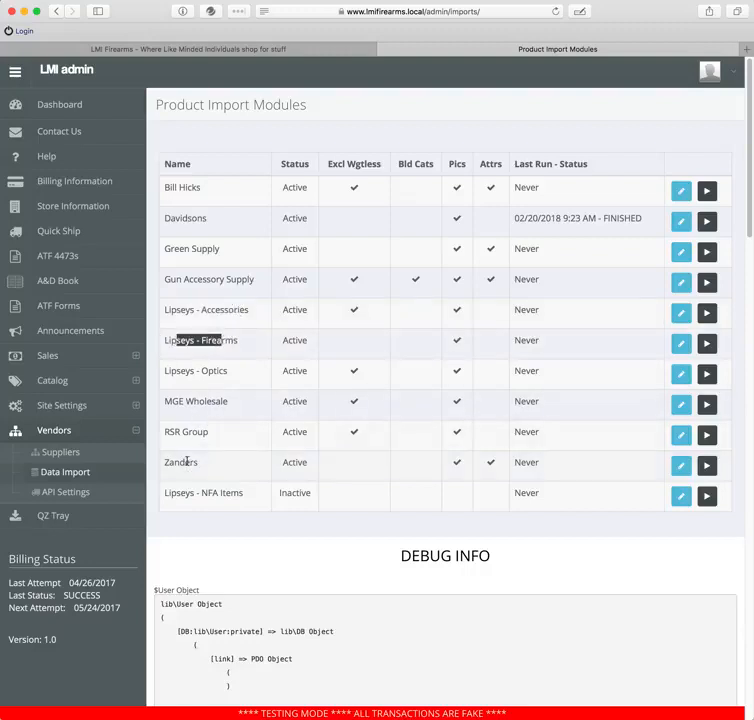
drag(186, 371, 214, 372)
drag(188, 496, 241, 495)
click(241, 495)
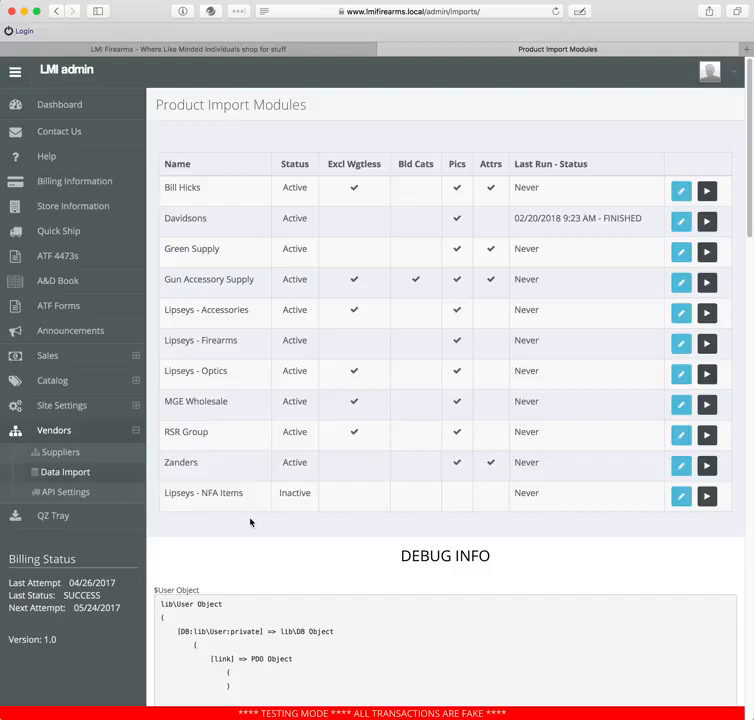
Step: Open the Lipseys - Accessories import module to view its settings, and return to the module list
click(678, 314)
scroll(624, 325, down, 1)
key(super+[)
drag(160, 249, 306, 250)
click(305, 251)
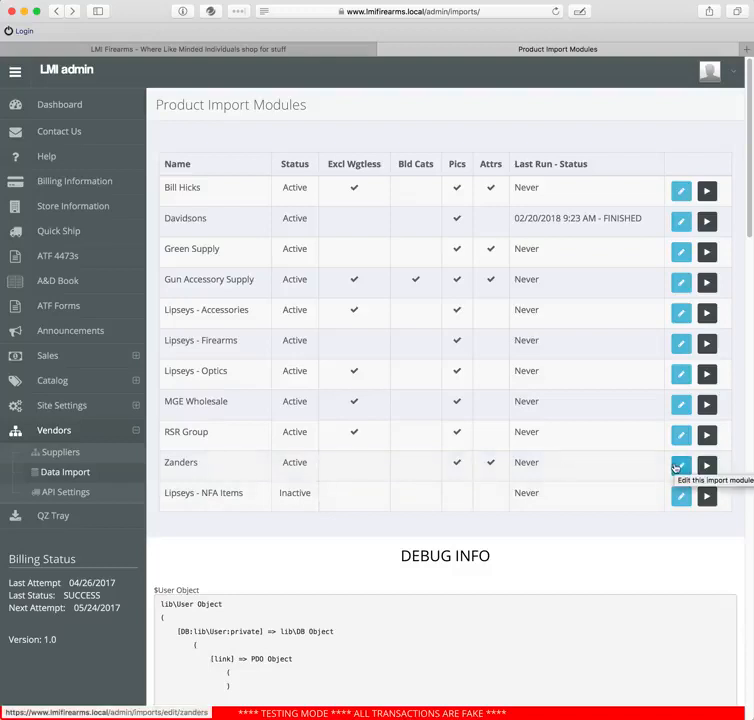
Step: Open the Bill Hicks import module to view its notes, settings and category map, and return to the module list
click(681, 191)
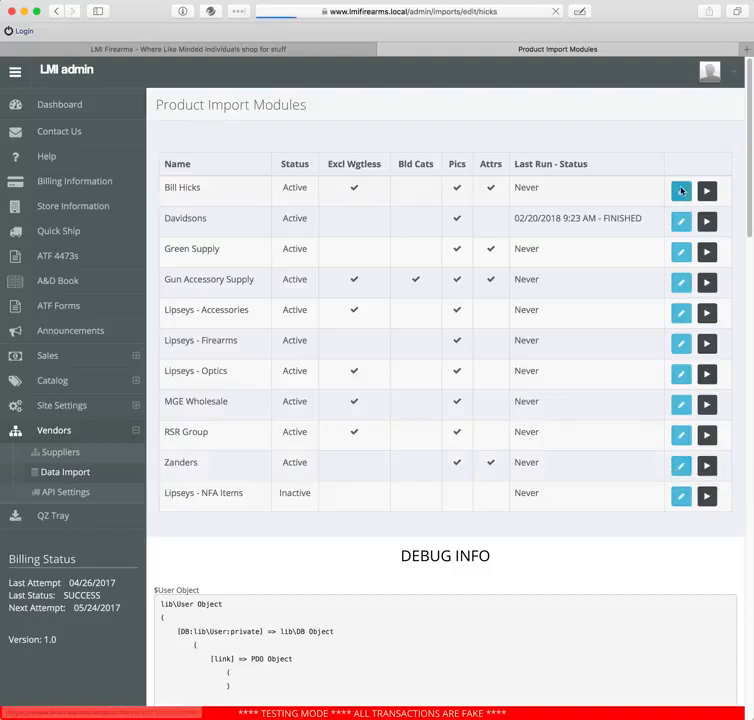
scroll(562, 214, down, 5)
scroll(581, 261, up, 3)
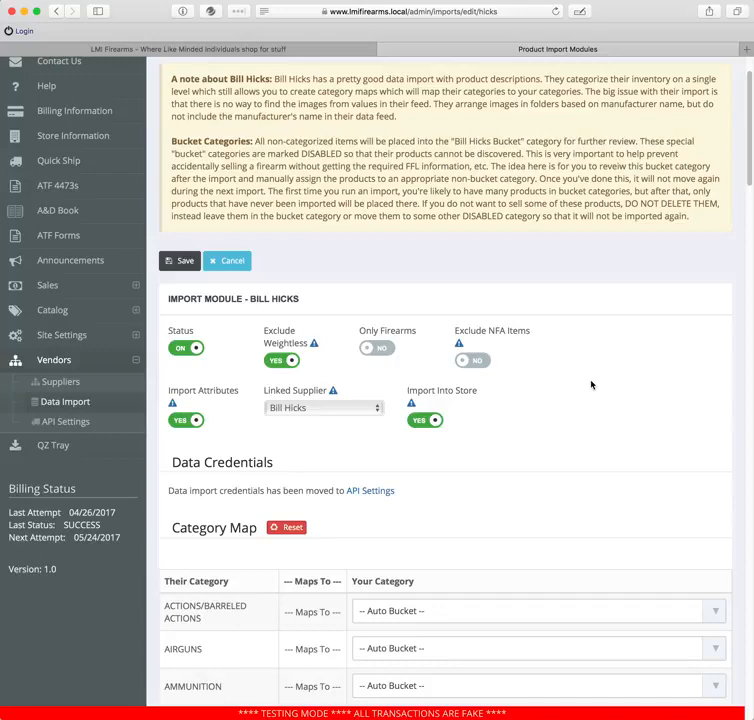
key(super+bracketleft)
Step: Open the Zanders import module, review its notes and settings, and collapse the navigation sidebar
click(681, 467)
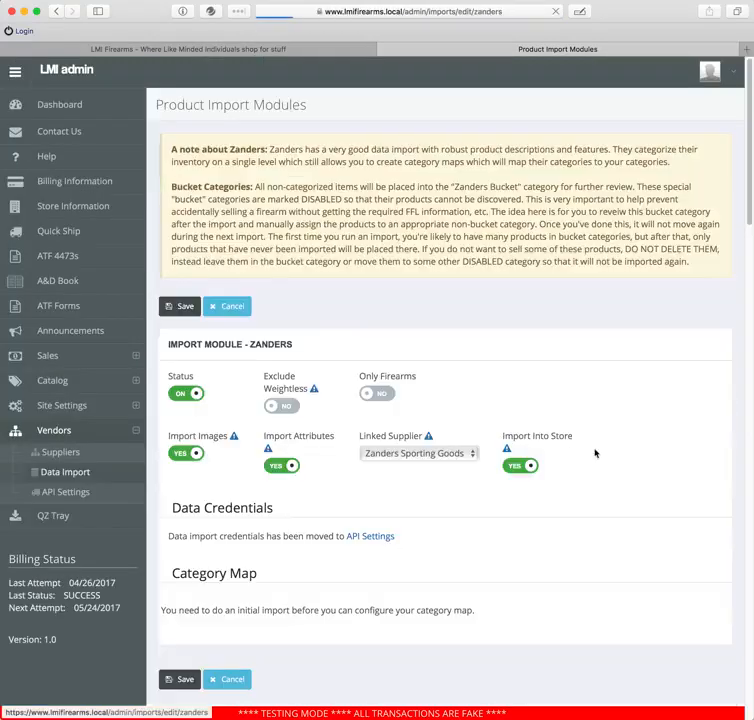
scroll(600, 452, down, 3)
scroll(369, 431, up, 1)
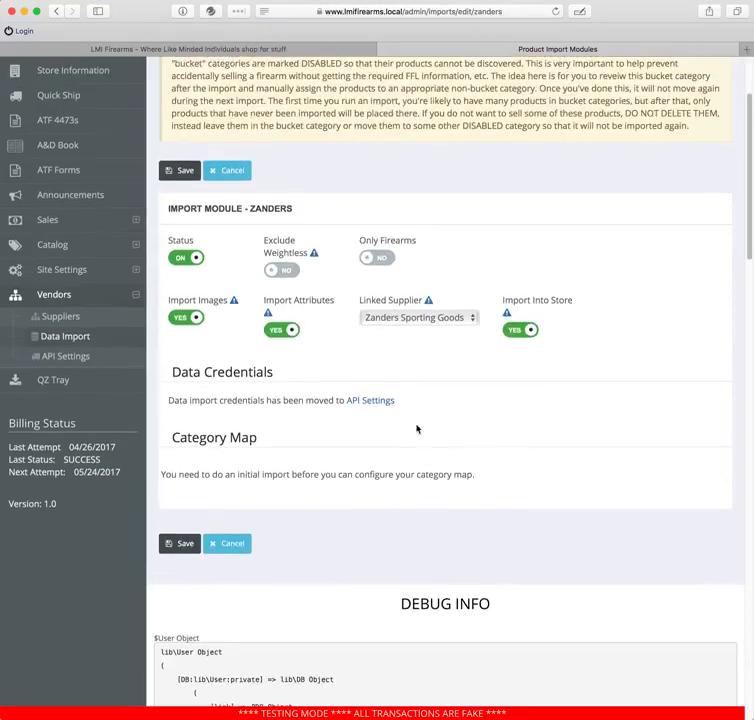
scroll(95, 121, up, 3)
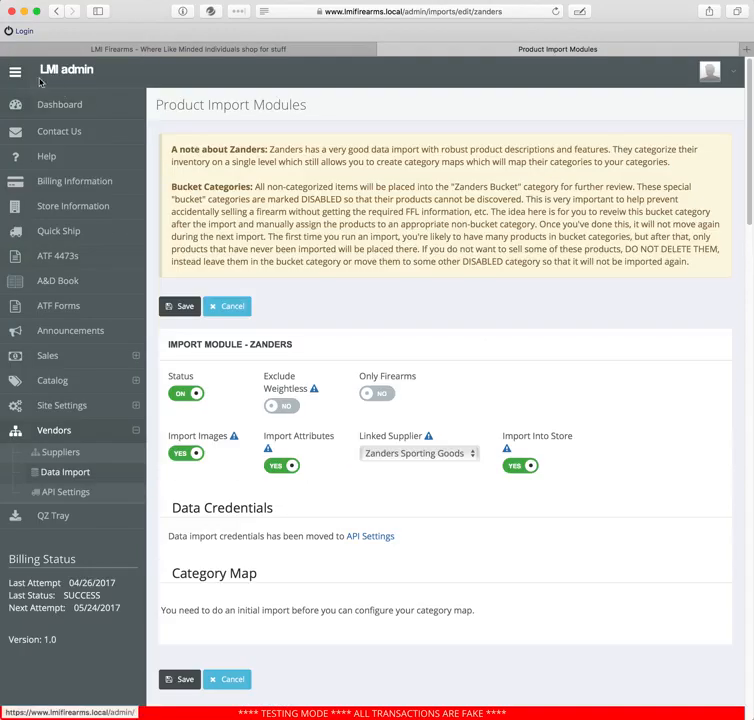
click(14, 77)
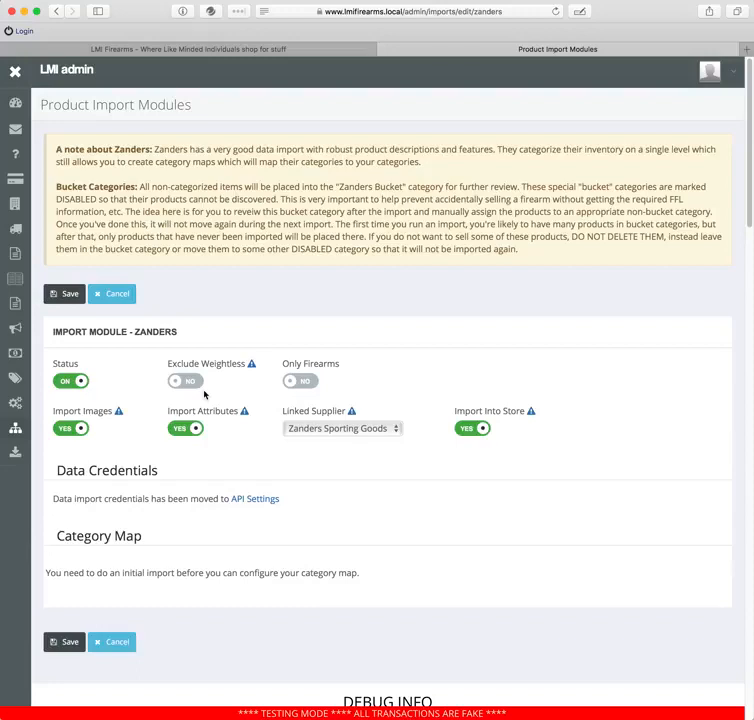
Step: Enable Exclude Weightless for the Zanders module and check the Linked Supplier choices, keeping Zanders Sporting Goods selected
click(196, 381)
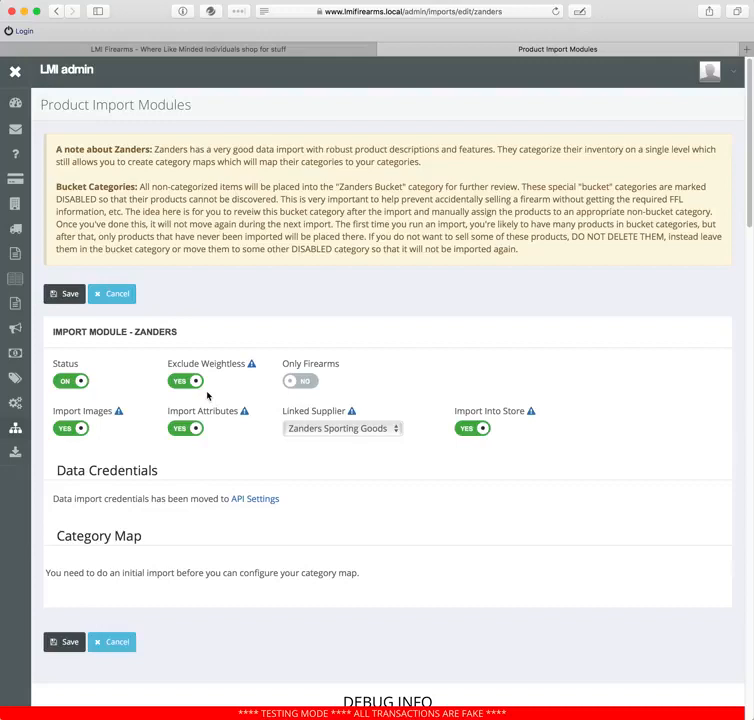
click(296, 381)
click(372, 428)
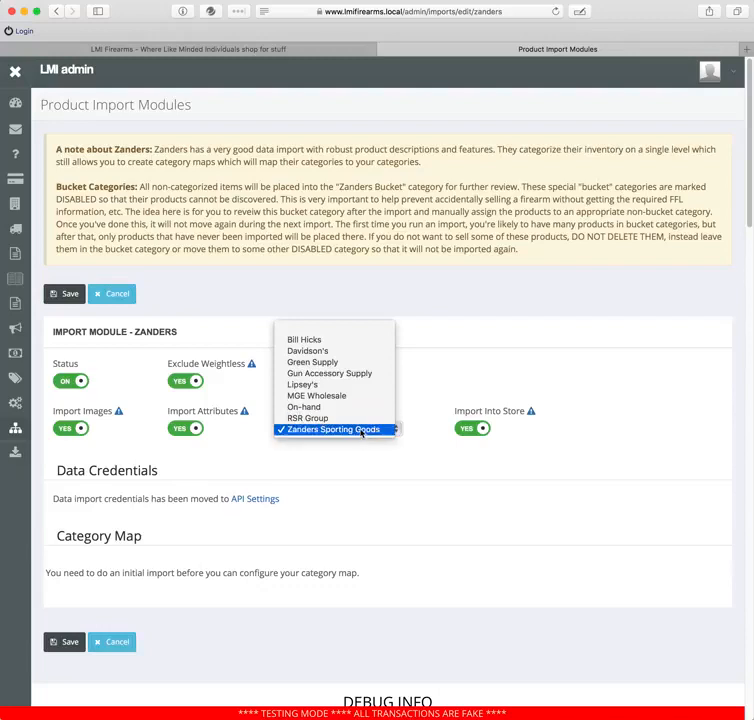
click(362, 431)
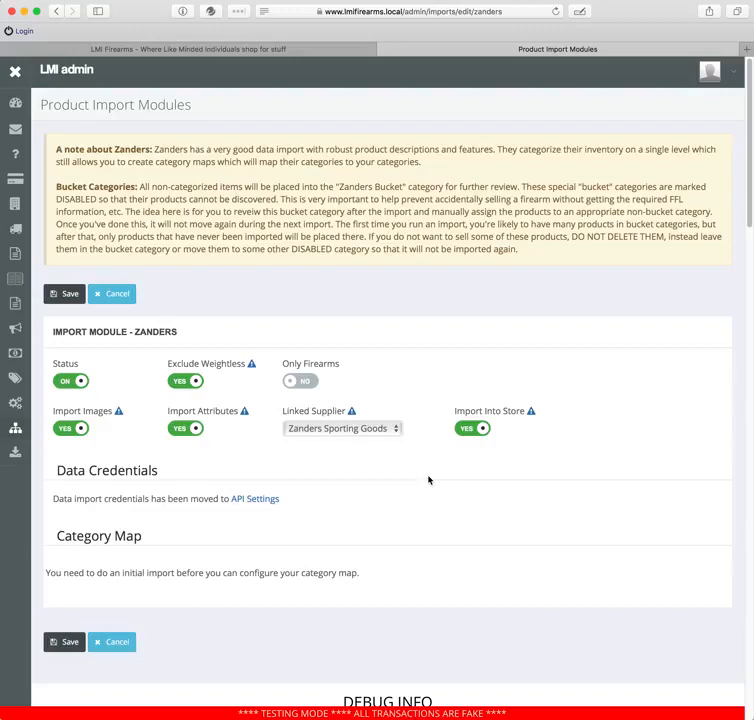
Step: Try switching the Zanders Import Into Store option to NO and set it back to YES
click(482, 433)
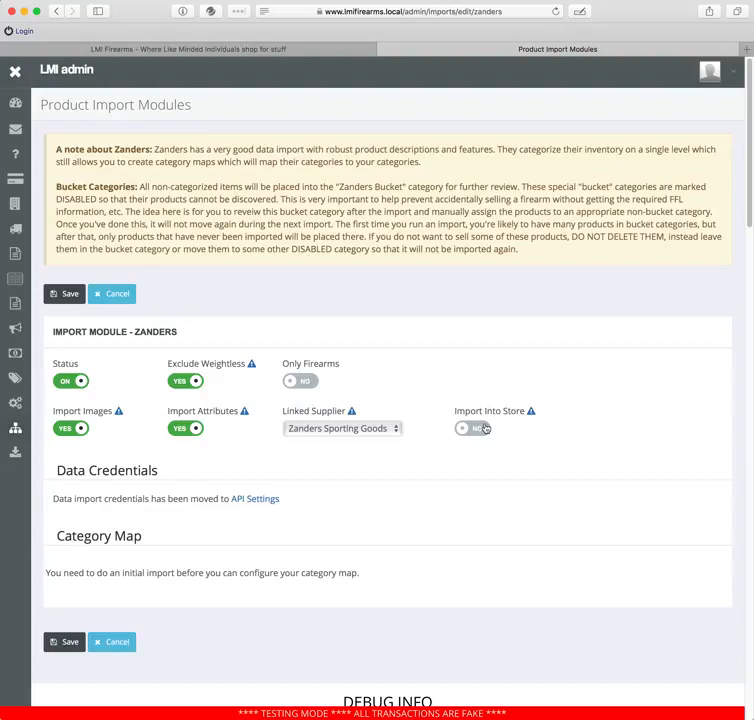
click(486, 429)
click(458, 433)
click(477, 430)
Step: Expand the Catalog section to show its entries, and save the Zanders import module settings
click(14, 71)
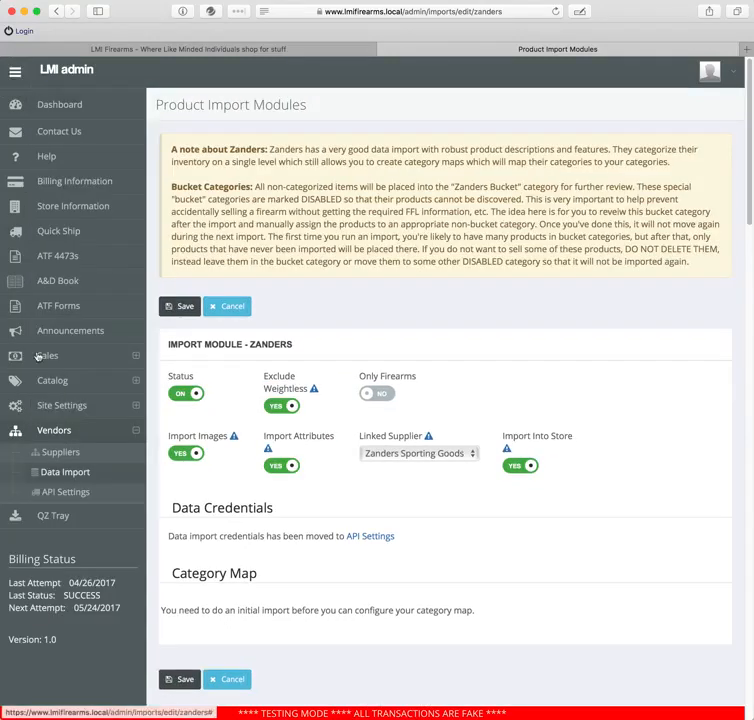
click(55, 380)
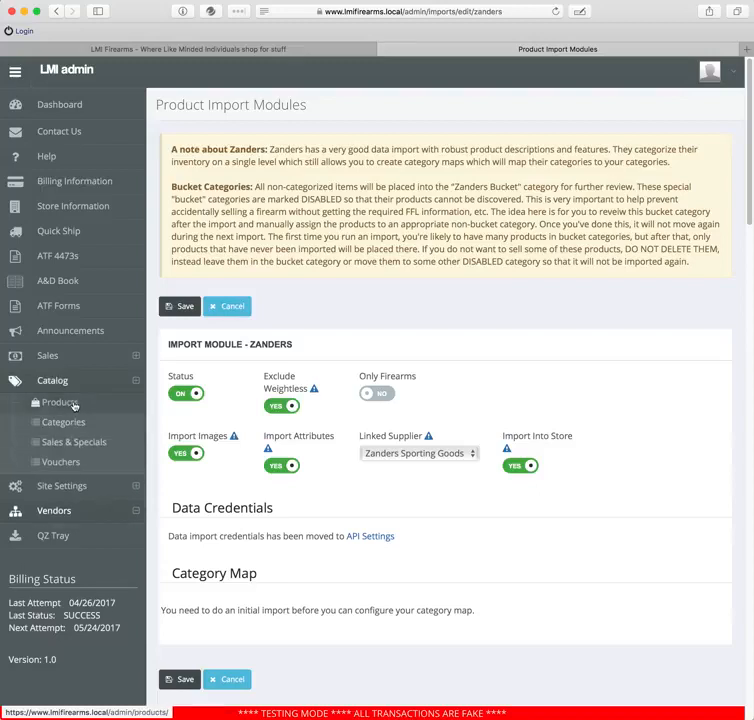
double_click(566, 436)
click(580, 421)
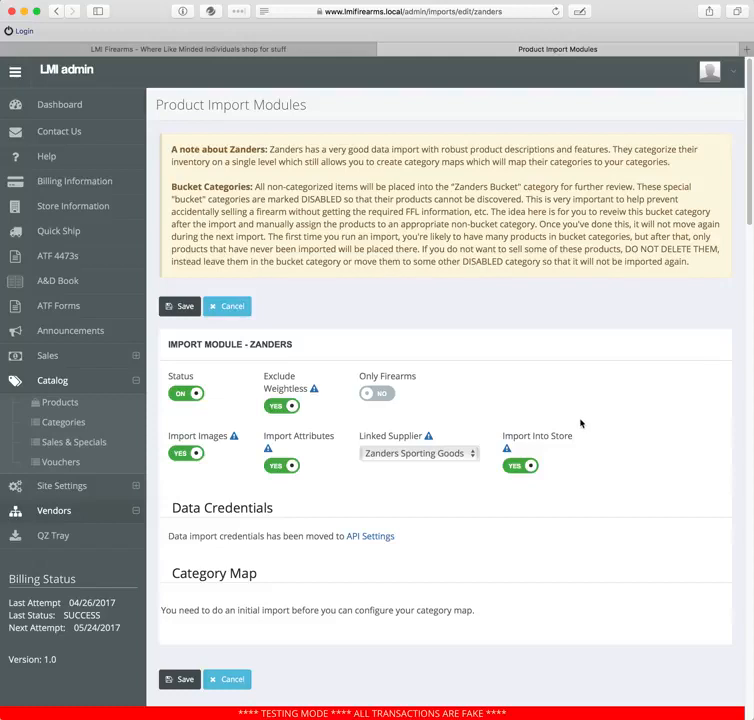
click(16, 72)
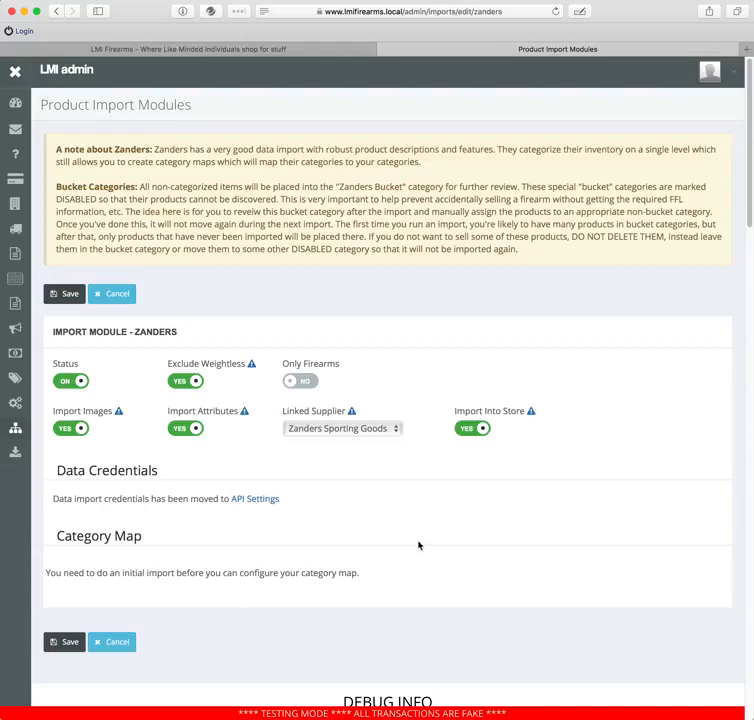
click(70, 293)
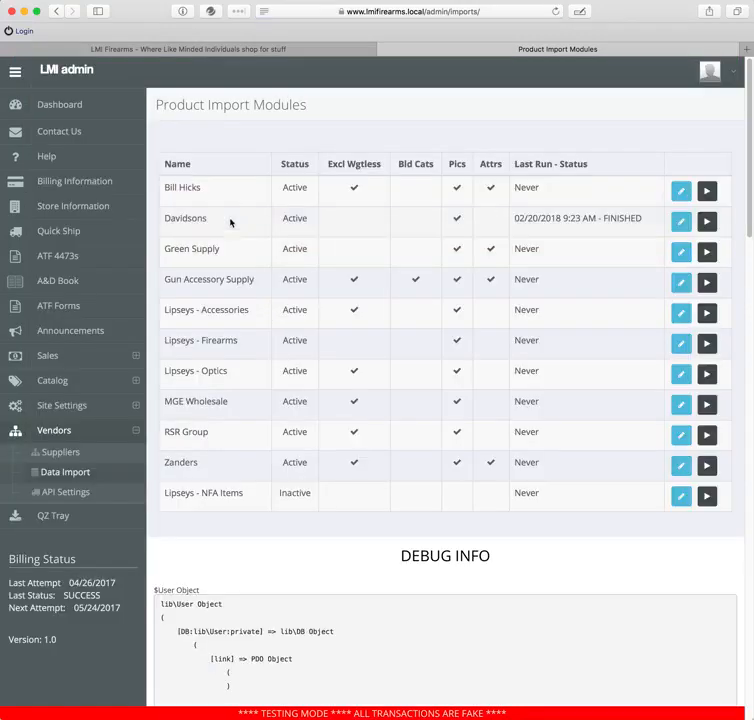
Step: View the Zanders manual import options, close them without running, and point out the Davidsons last run date and status
click(707, 466)
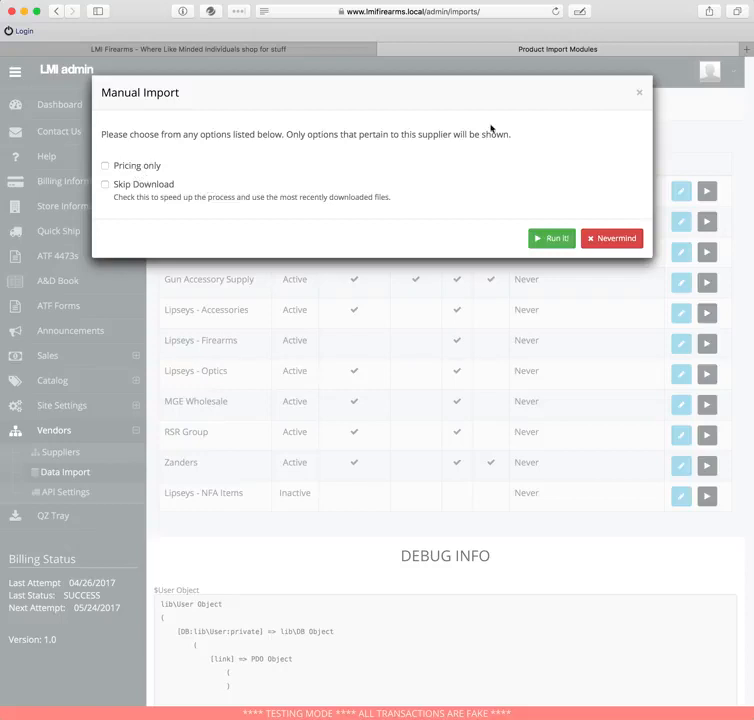
click(639, 93)
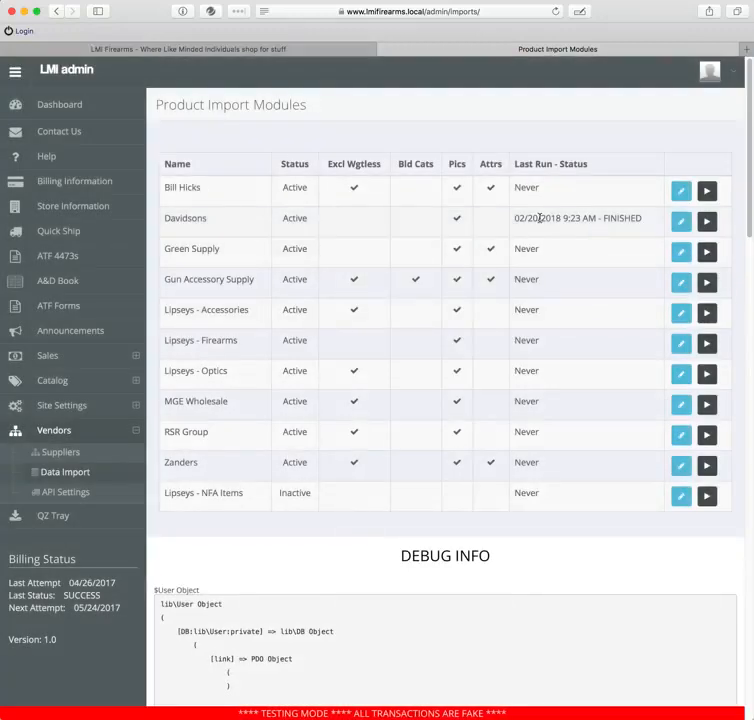
drag(515, 218, 584, 219)
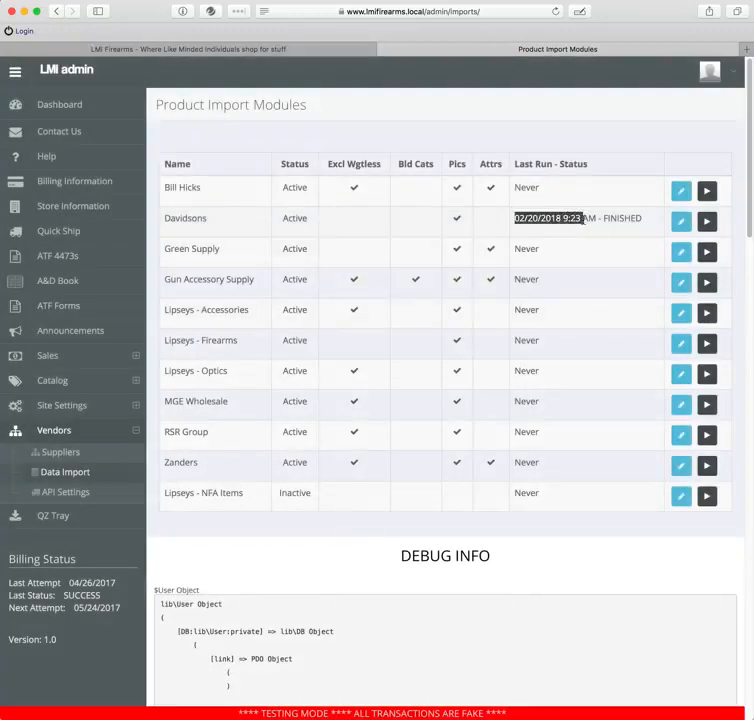
click(622, 218)
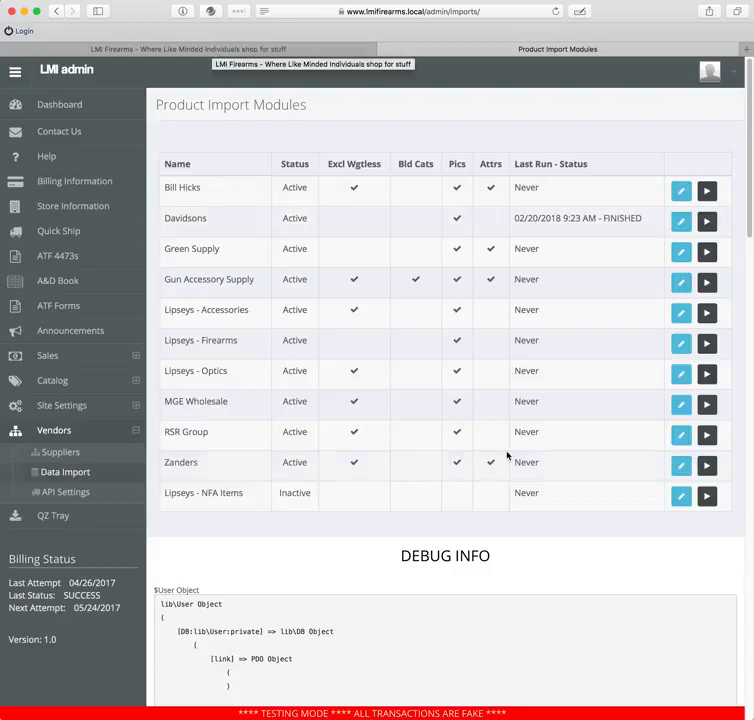
Step: Run a manual Zanders import with Pricing only and Skip Download unchecked, and follow its progress log
click(710, 467)
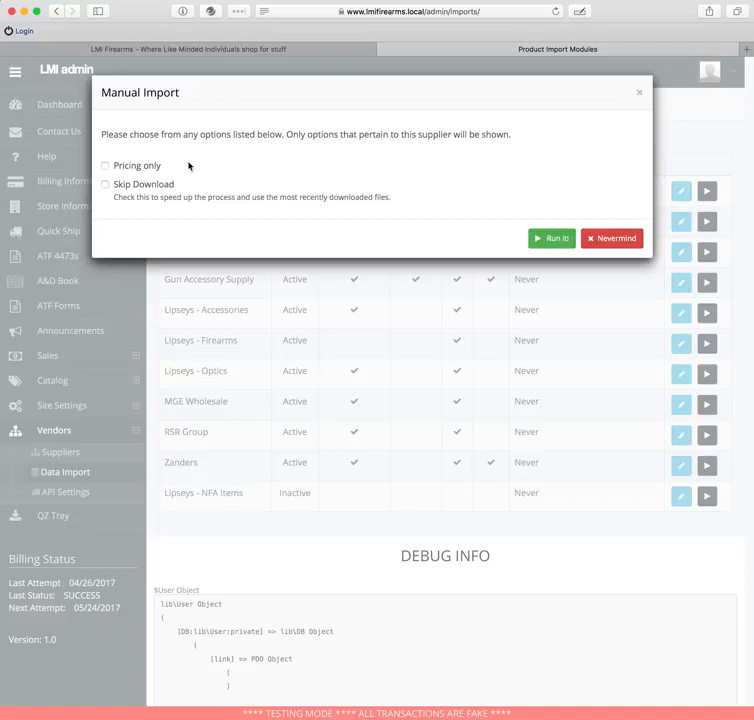
click(544, 240)
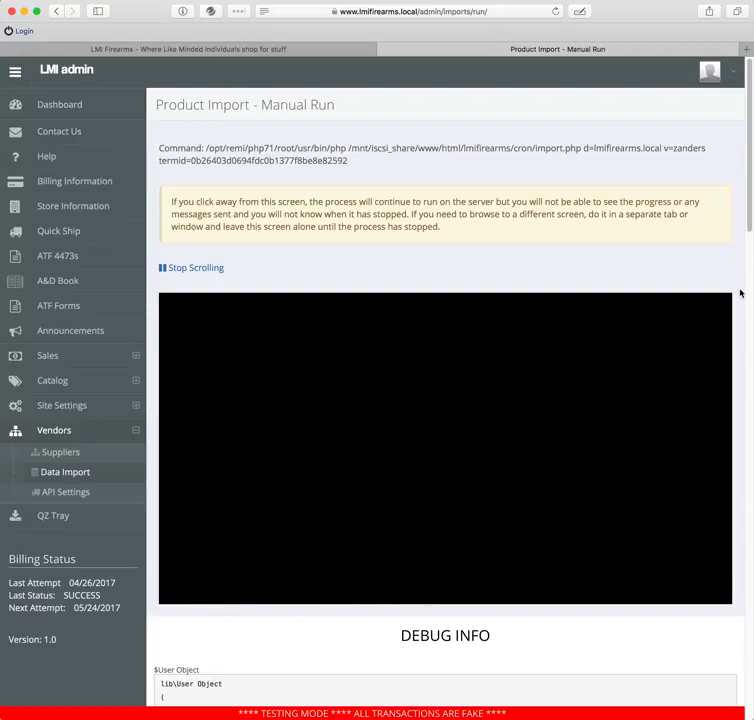
scroll(740, 293, down, 1)
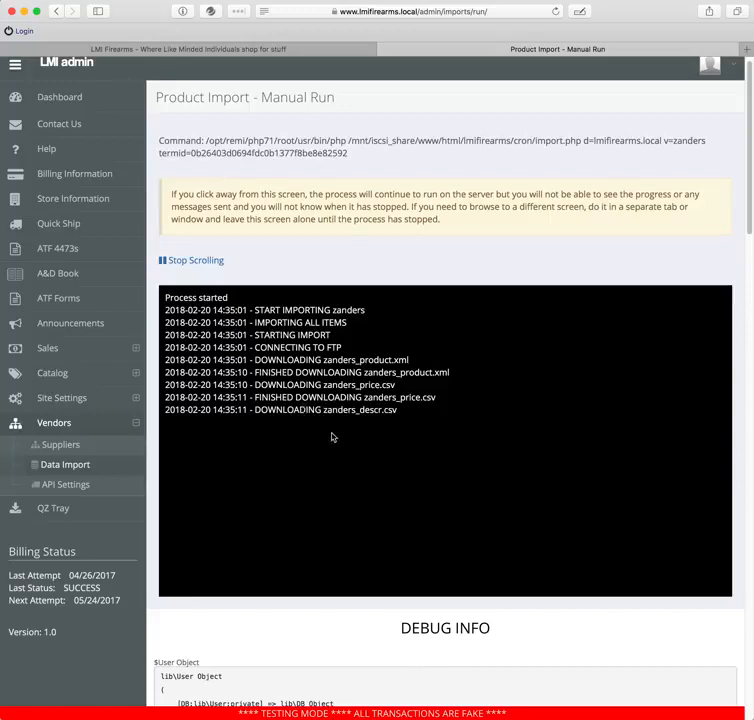
scroll(391, 435, down, 1)
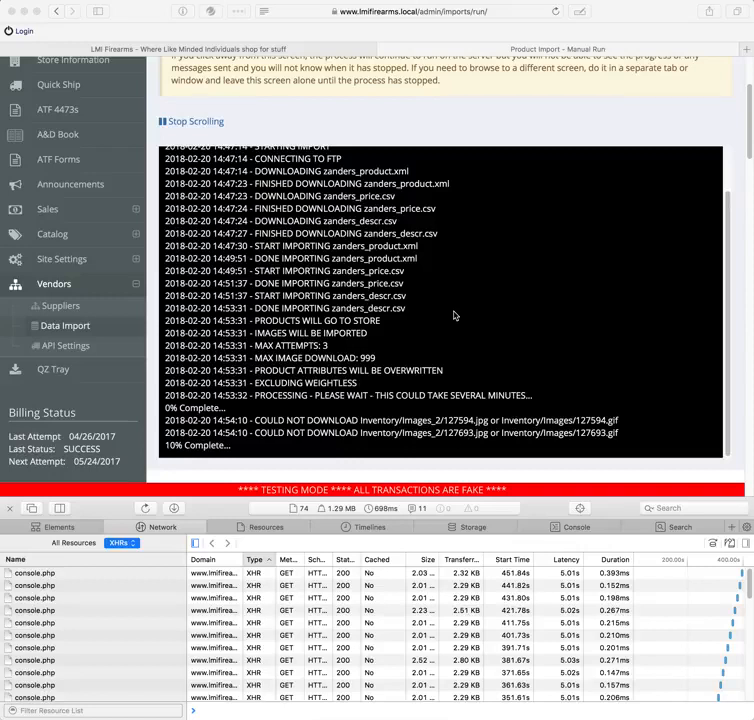
click(123, 547)
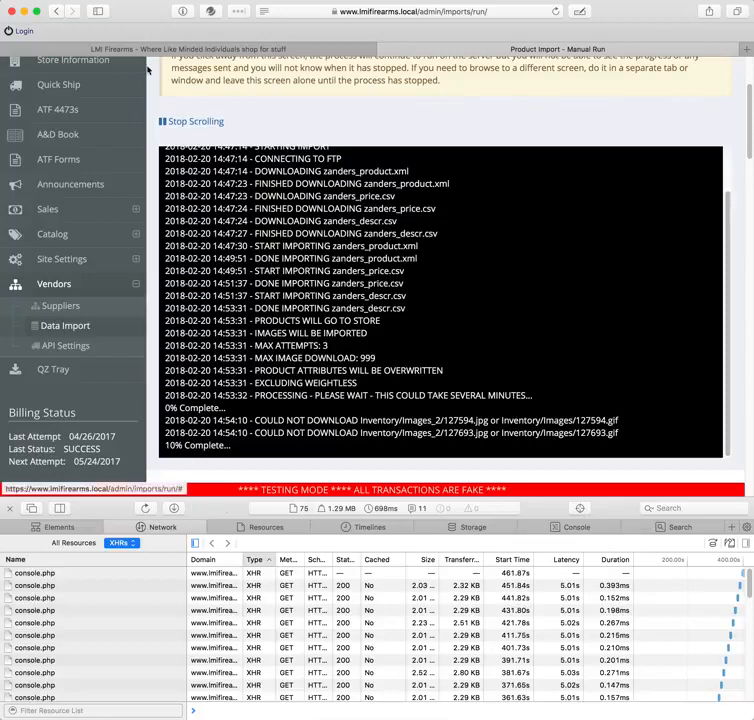
click(209, 13)
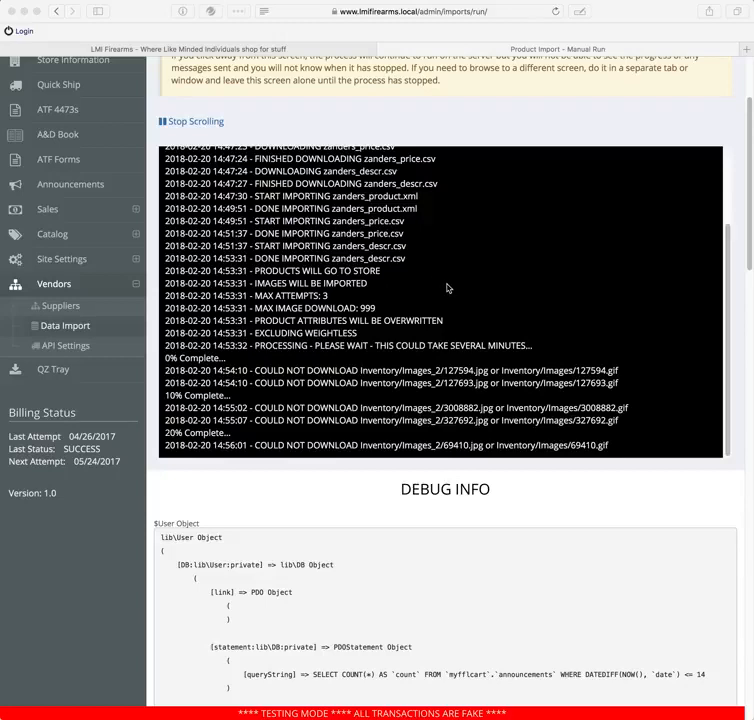
Step: Pause the import log's automatic scrolling, review the Zanders log from its start, and resume scrolling
scroll(441, 318, up, 5)
scroll(436, 320, up, 5)
scroll(626, 283, up, 5)
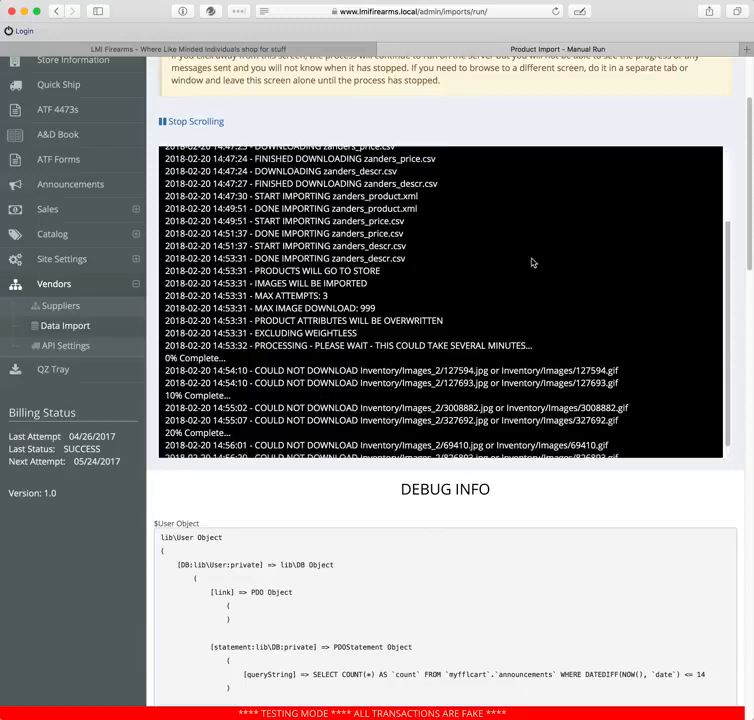
click(203, 122)
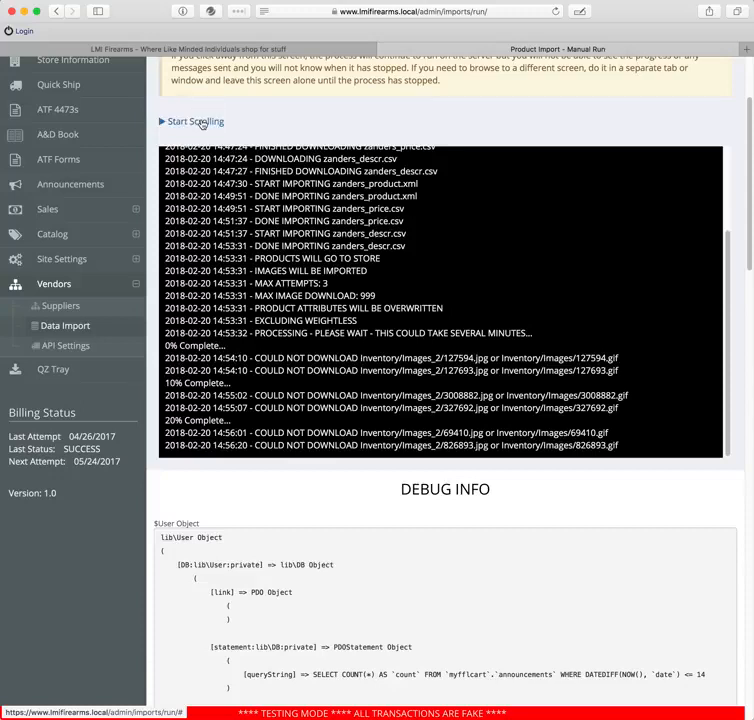
drag(729, 337, 725, 241)
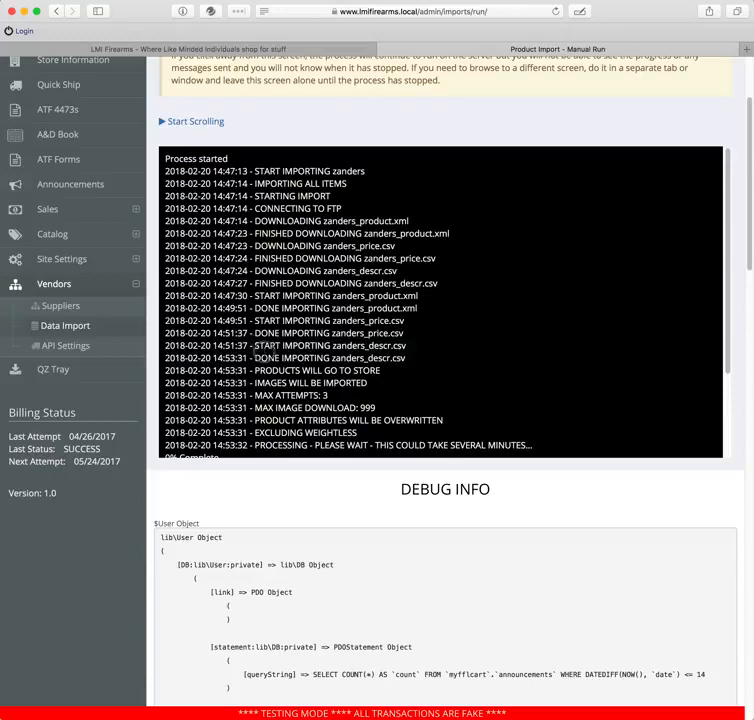
scroll(368, 391, down, 2)
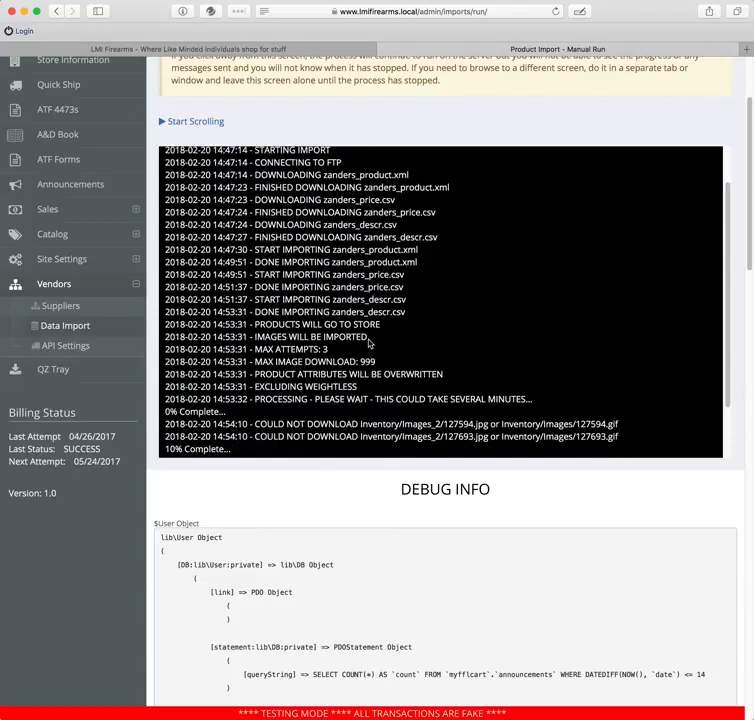
click(200, 122)
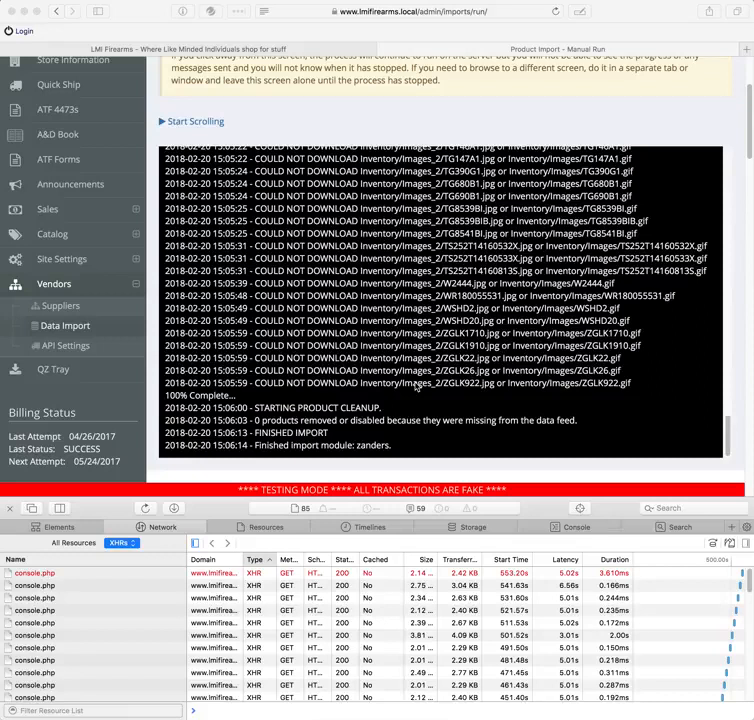
Step: Switch to the LMI Firearms storefront, reload it, and look through the New Products on the home page
click(185, 12)
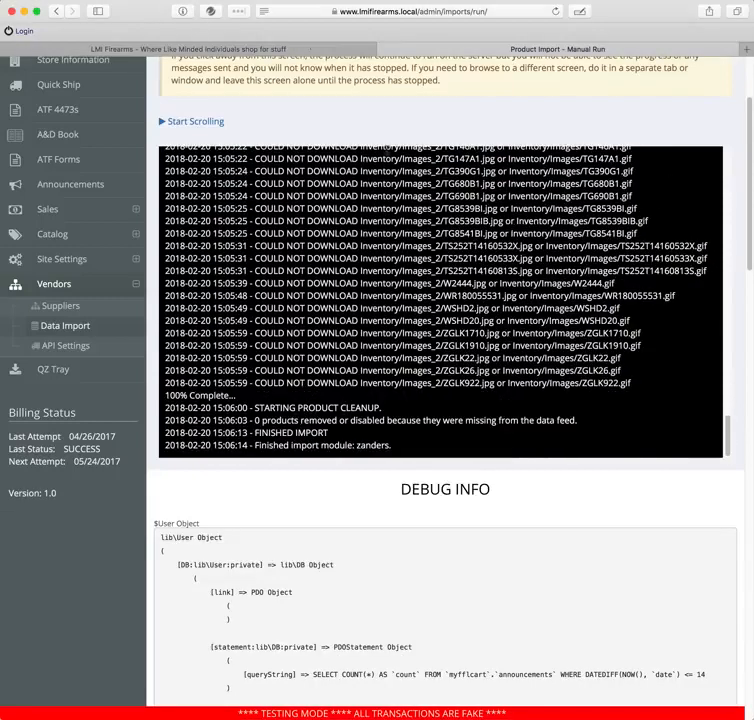
click(180, 48)
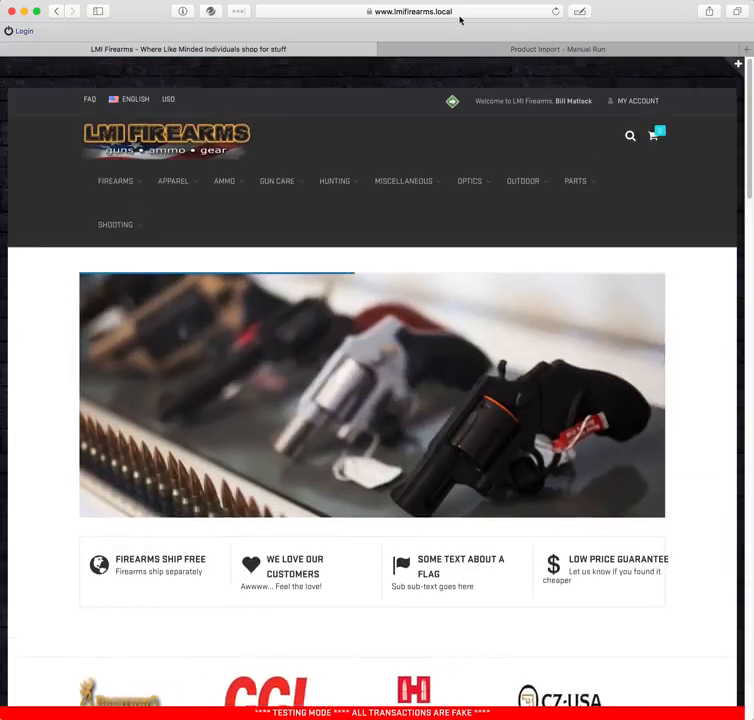
click(553, 12)
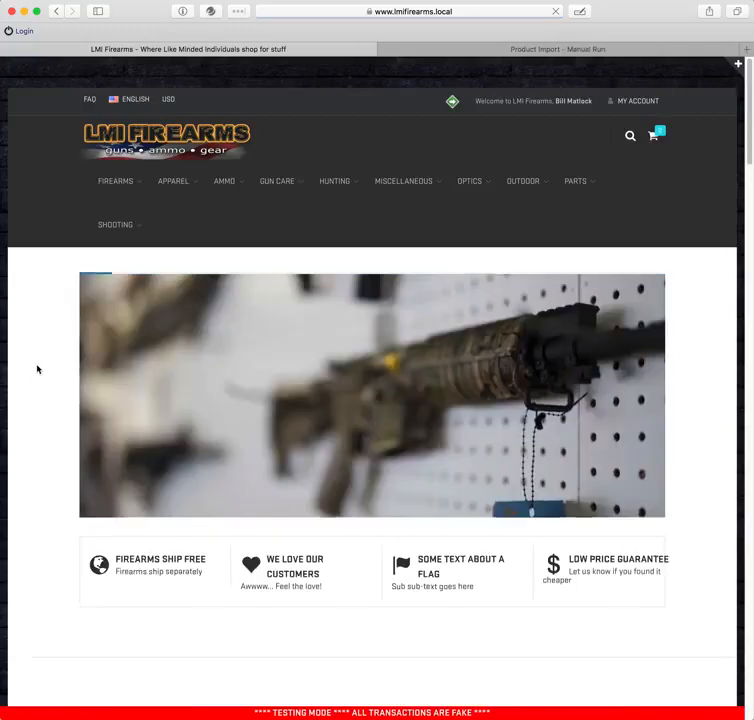
scroll(38, 369, down, 5)
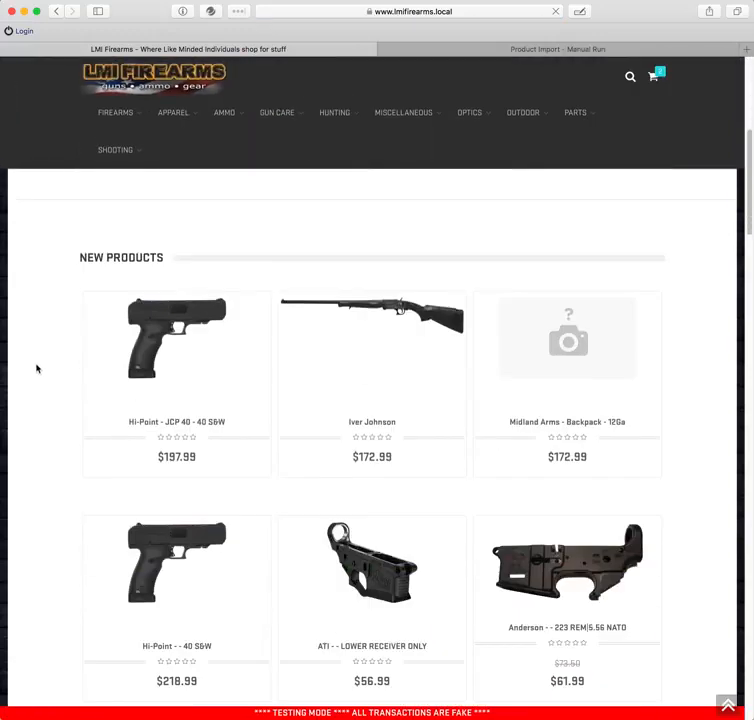
scroll(392, 437, down, 5)
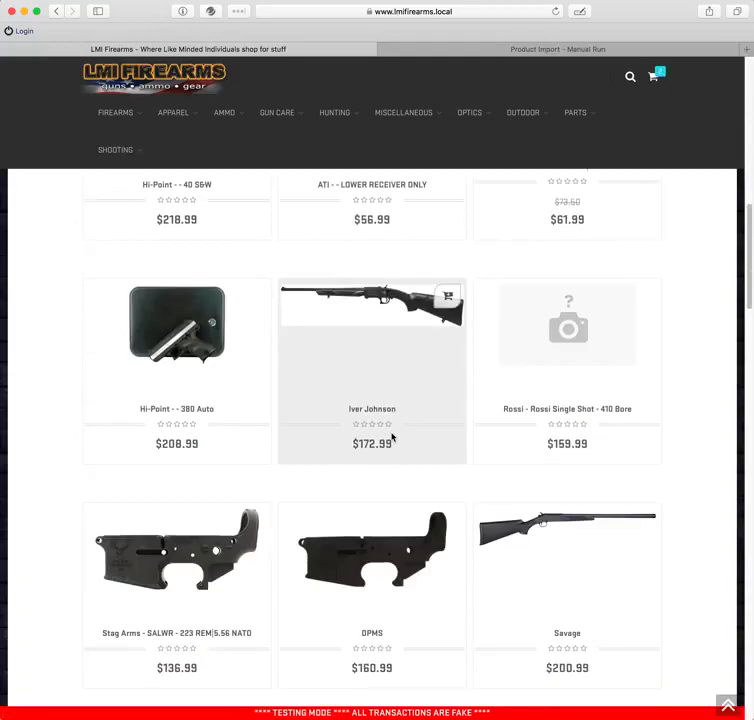
Step: Finish looking through the home page's New Products and open the Ammo > Rifle category on the storefront
scroll(392, 437, down, 3)
scroll(390, 434, up, 11)
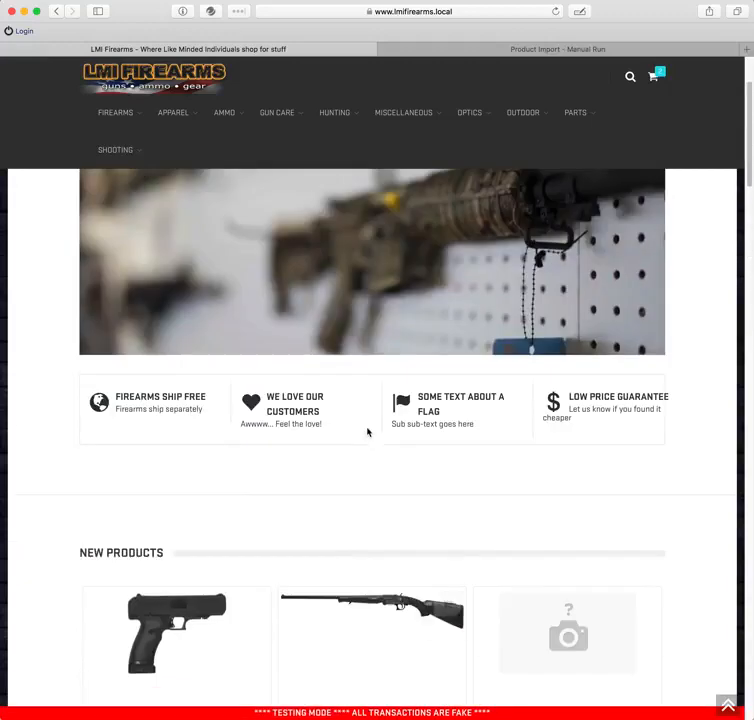
mouse_move(218, 120)
click(239, 172)
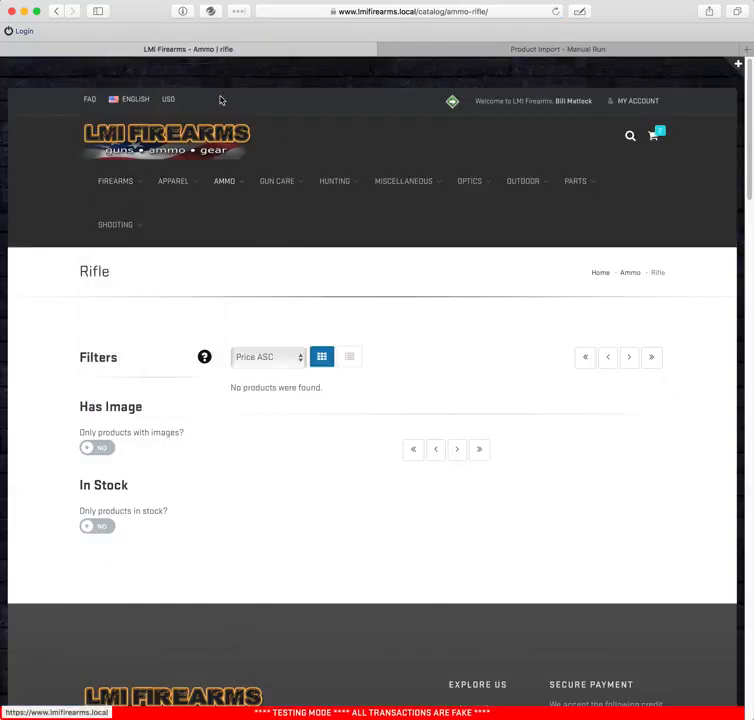
Step: Switch back to the admin and open the Zanders import module for editing from the Data Import list
click(507, 52)
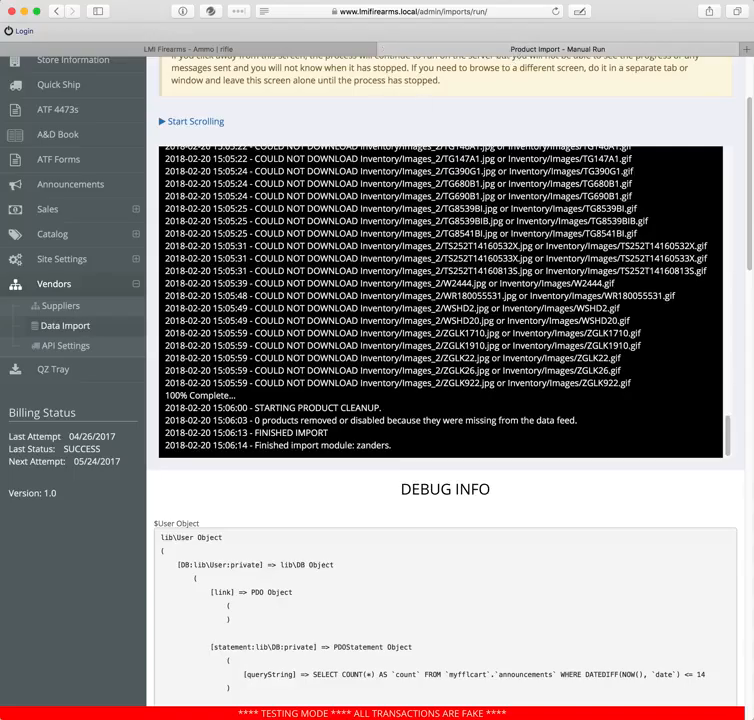
click(57, 326)
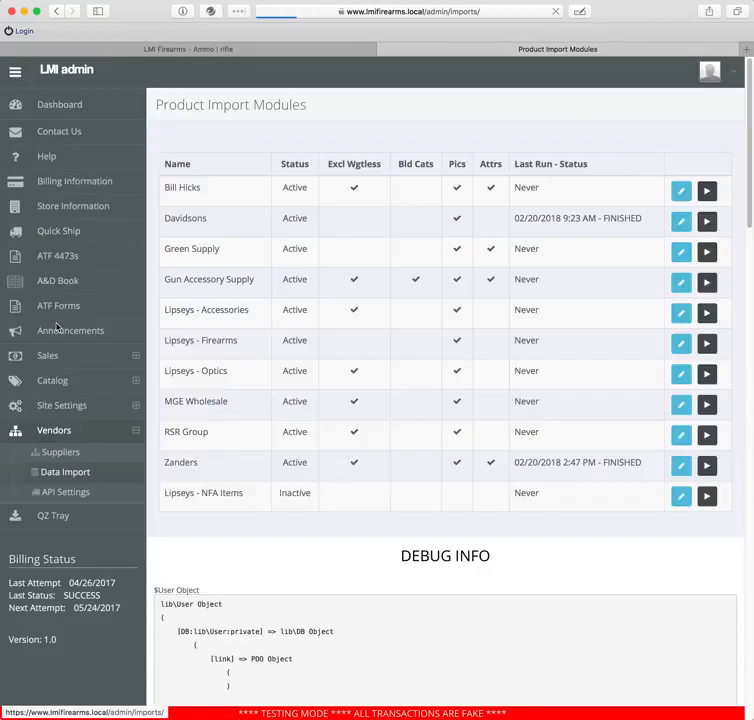
click(680, 464)
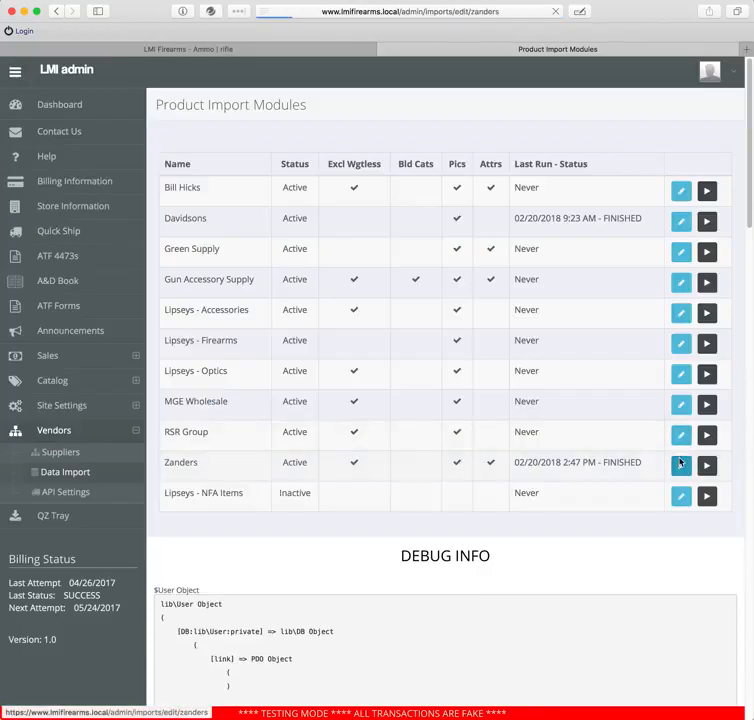
scroll(579, 372, down, 6)
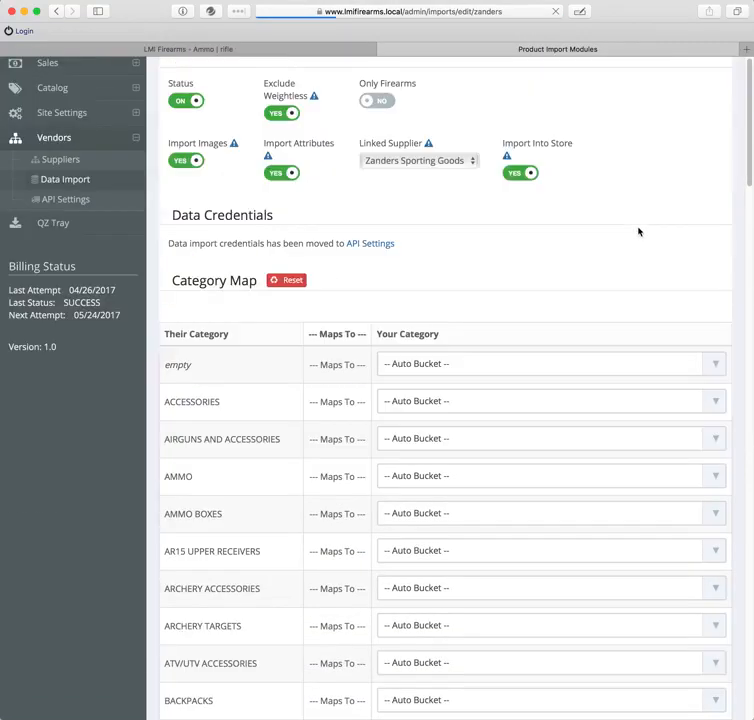
scroll(448, 269, up, 1)
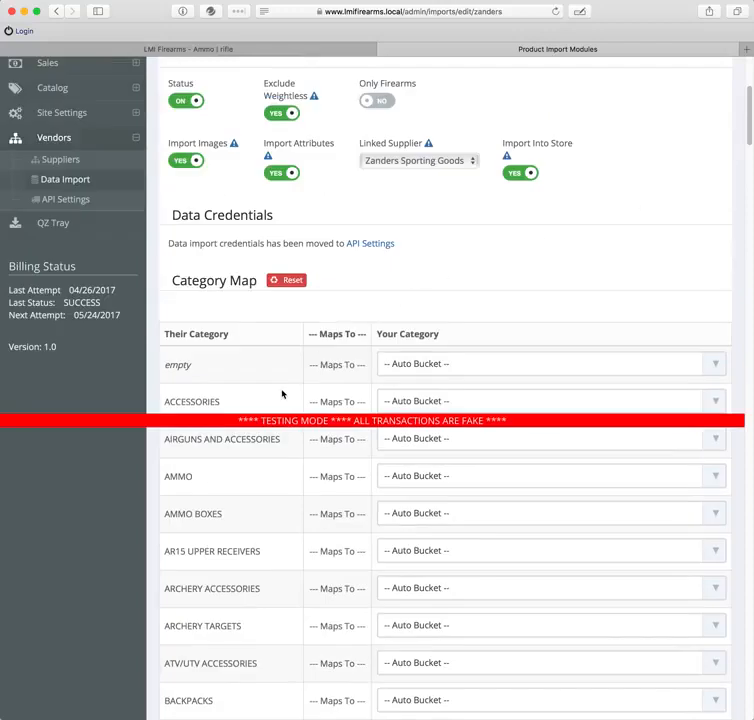
Step: Look through the whole Zanders category map and return to its first rows
scroll(221, 378, down, 4)
scroll(222, 360, down, 10)
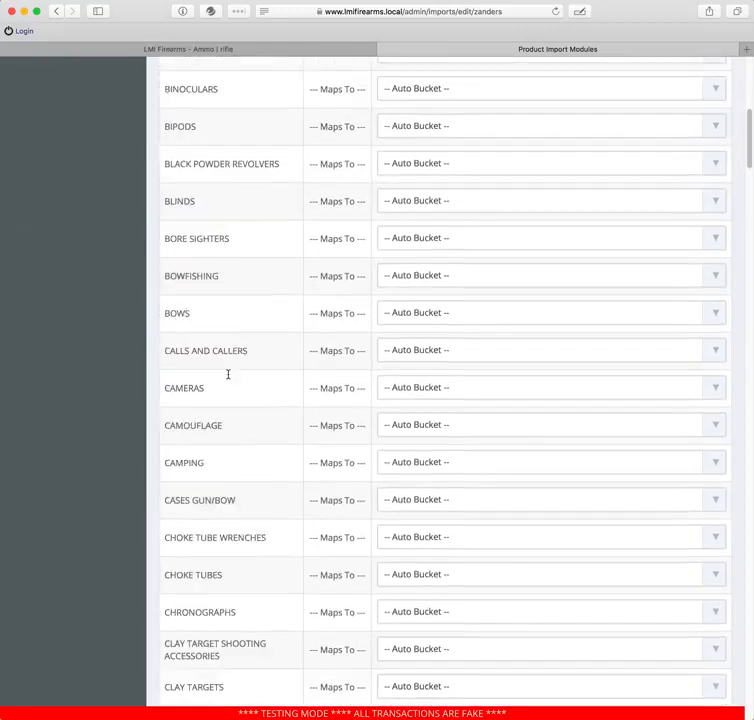
scroll(228, 378, down, 20)
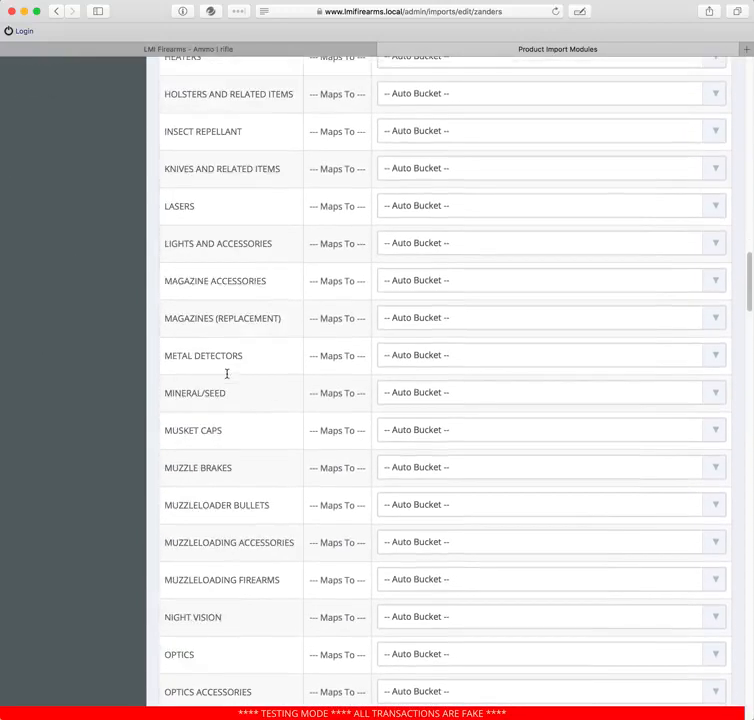
scroll(227, 377, down, 15)
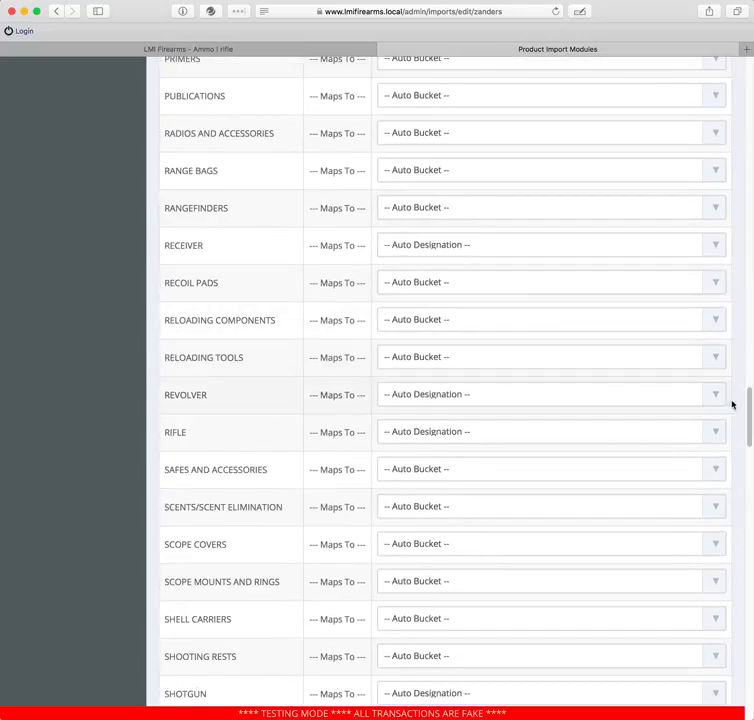
click(747, 486)
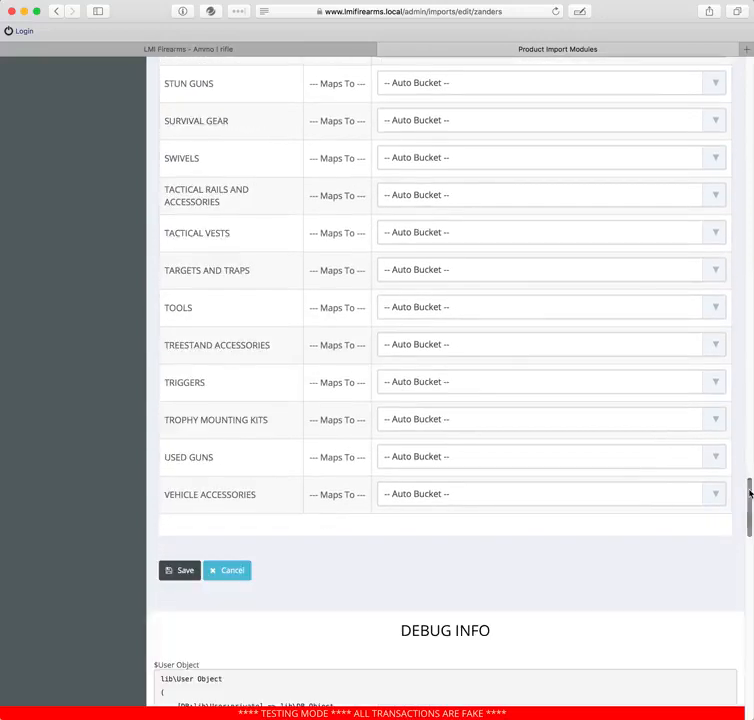
click(747, 383)
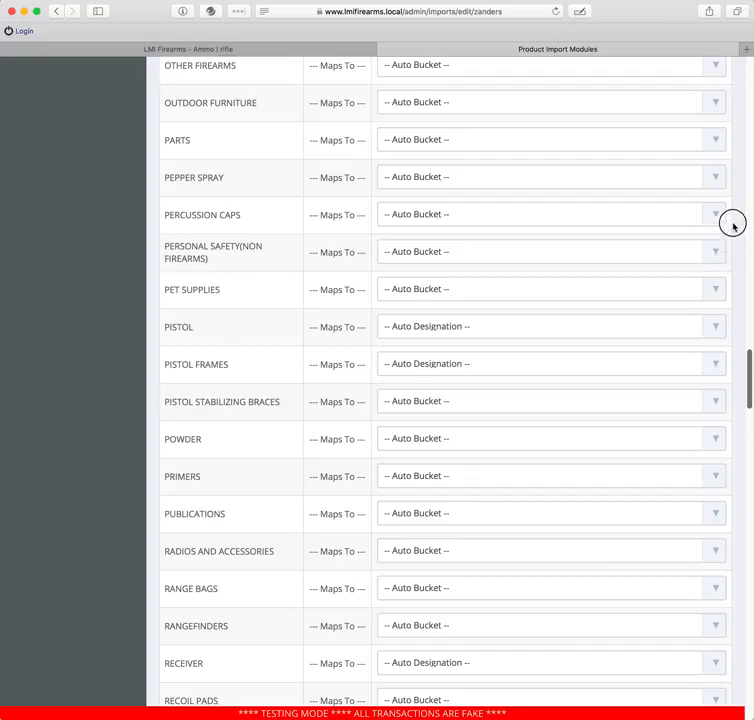
click(744, 150)
mouse_move(744, 150)
mouse_down()
mouse_move(740, 114)
mouse_move(746, 153)
mouse_move(745, 138)
mouse_up()
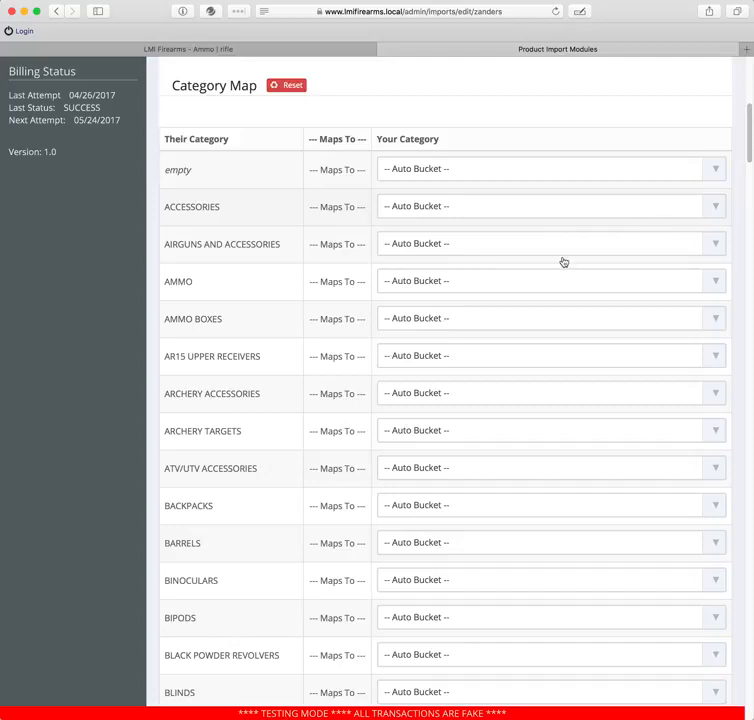
Step: Point out the AMMO vendor category, browse its store category options down to the Ammo subcategories, and close them without choosing
double_click(209, 293)
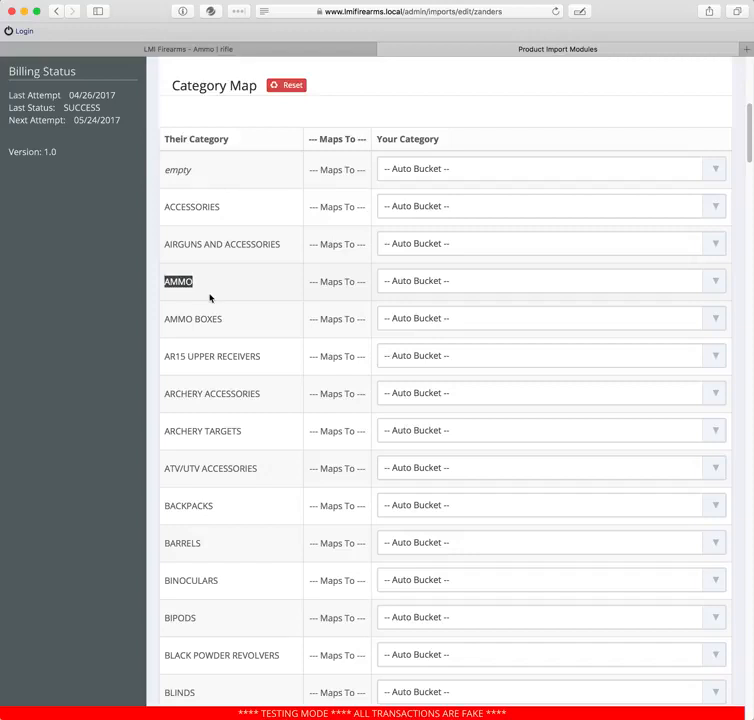
click(199, 278)
click(497, 281)
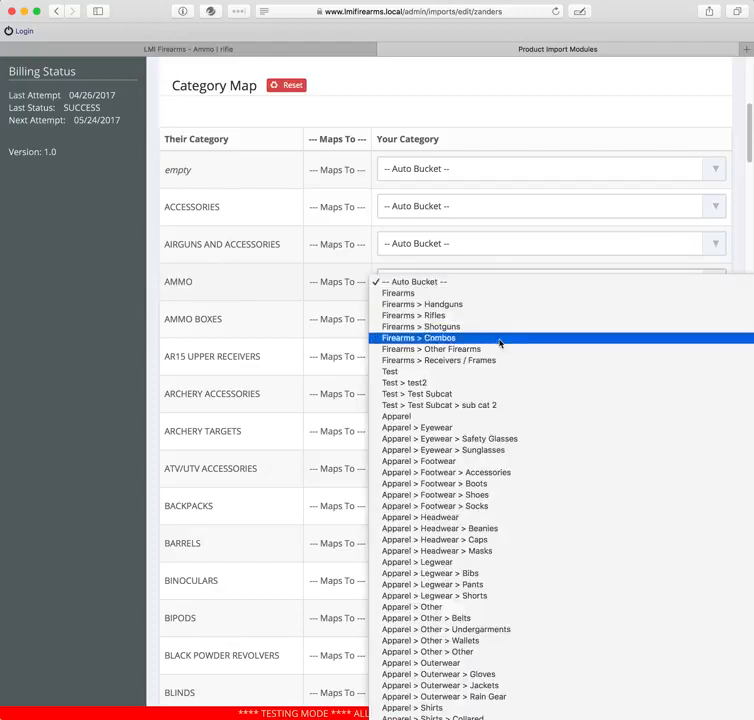
scroll(499, 430, down, 2)
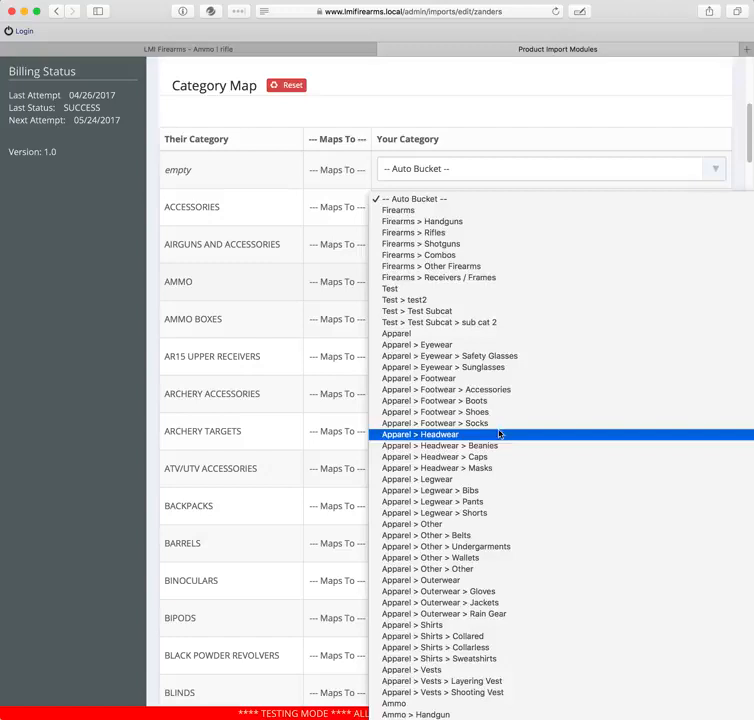
scroll(499, 432, down, 10)
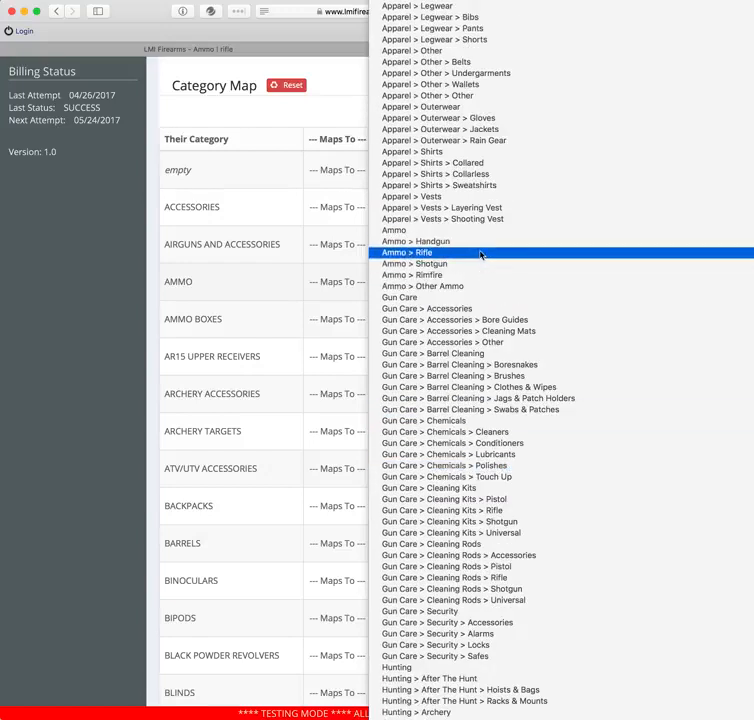
click(252, 278)
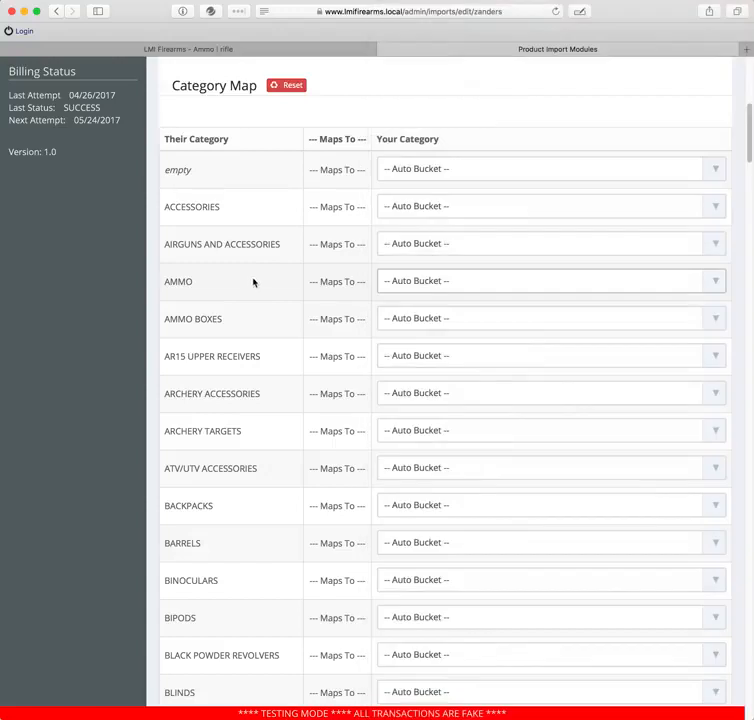
Step: View the AMMO mapping options again, dismiss them, and compare with the Ammo categories on the LMI Firearms storefront
click(502, 284)
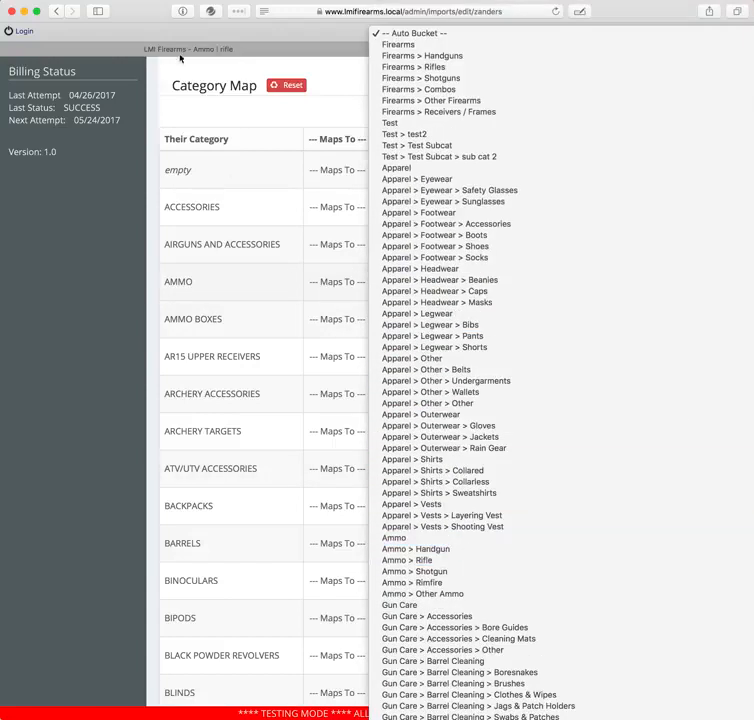
click(177, 51)
click(179, 52)
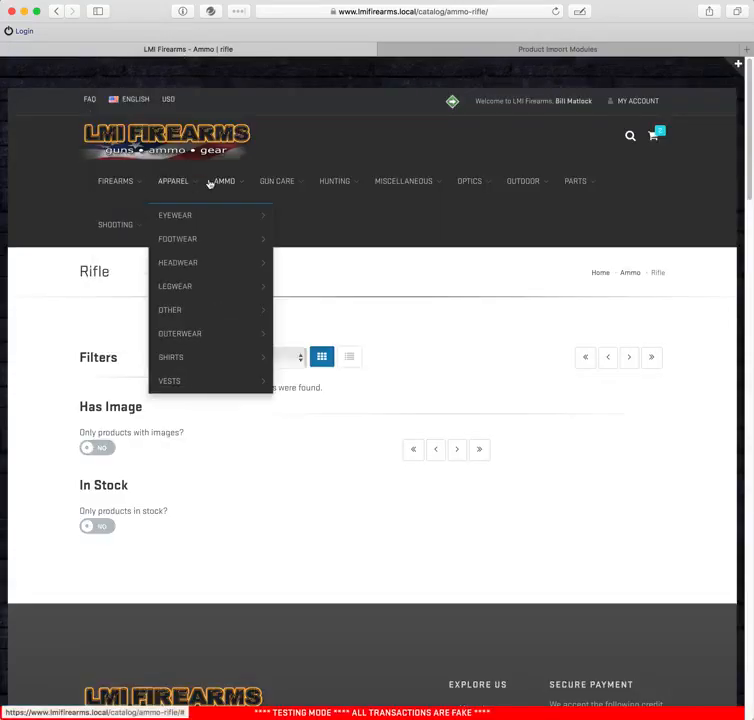
mouse_move(227, 183)
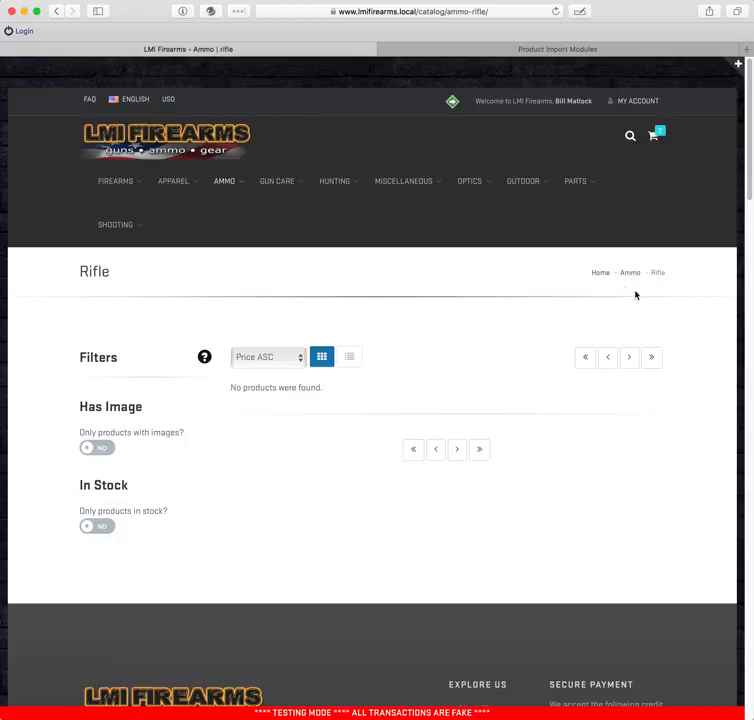
Step: Return to the Zanders import settings in the admin, look over more vendor categories, and review the Bucket Categories note
click(540, 50)
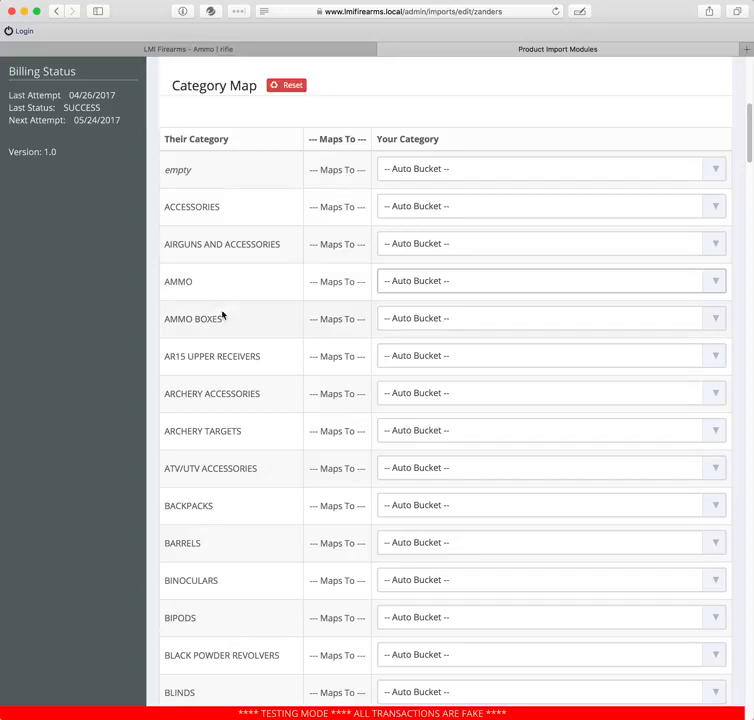
scroll(270, 310, down, 5)
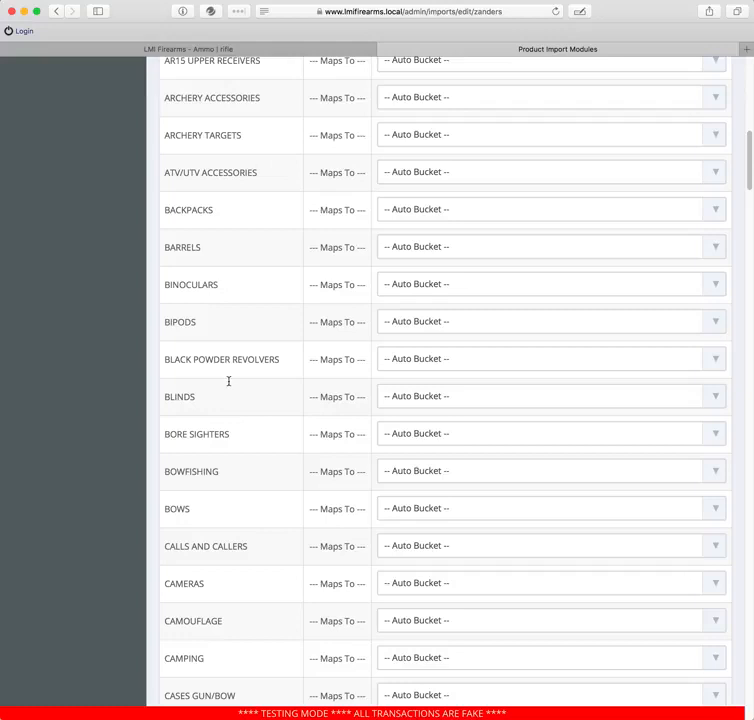
scroll(226, 370, down, 5)
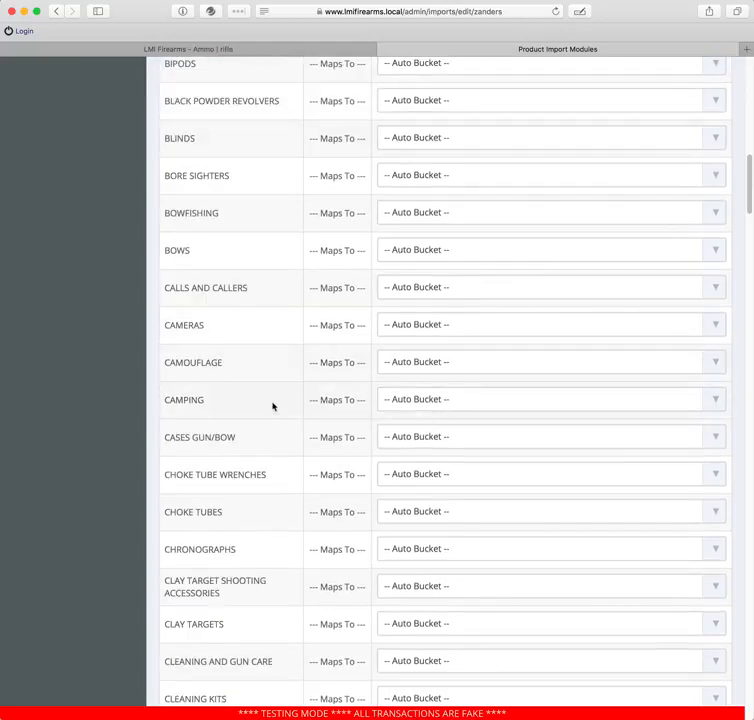
scroll(251, 396, down, 3)
scroll(251, 396, up, 1)
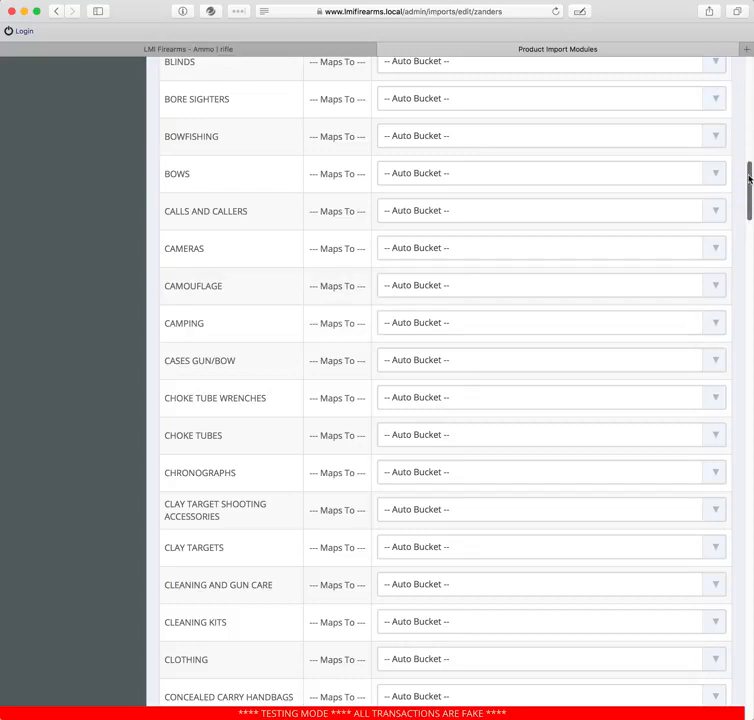
drag(749, 157, 746, 62)
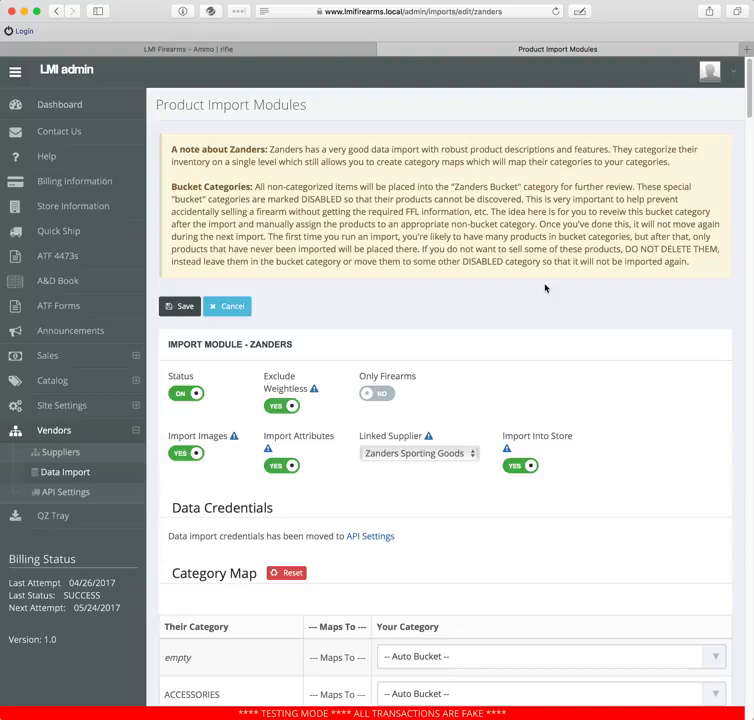
Step: Examine the single-level vendor categories in the Zanders category map, from the first rows through FIRED CASE COLLECTOR
scroll(545, 288, down, 5)
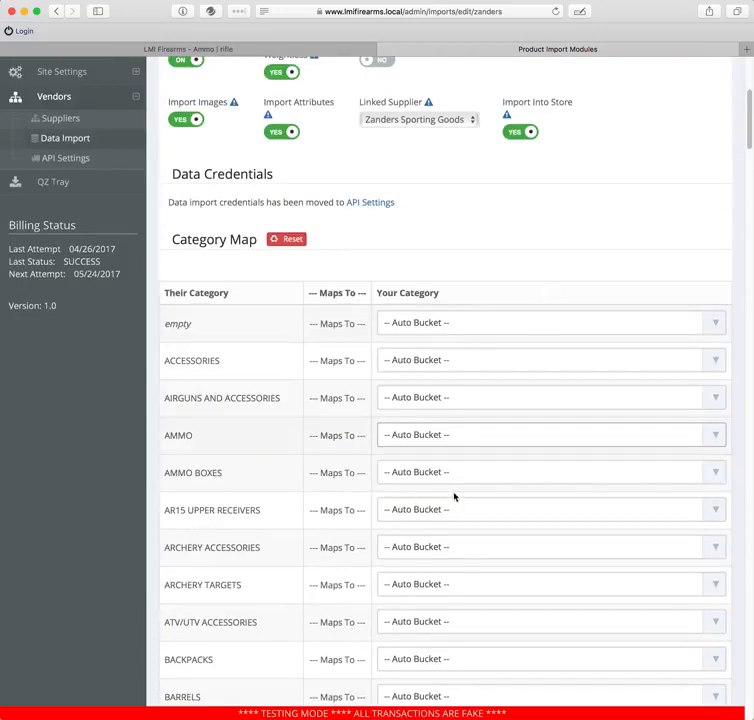
scroll(279, 478, down, 5)
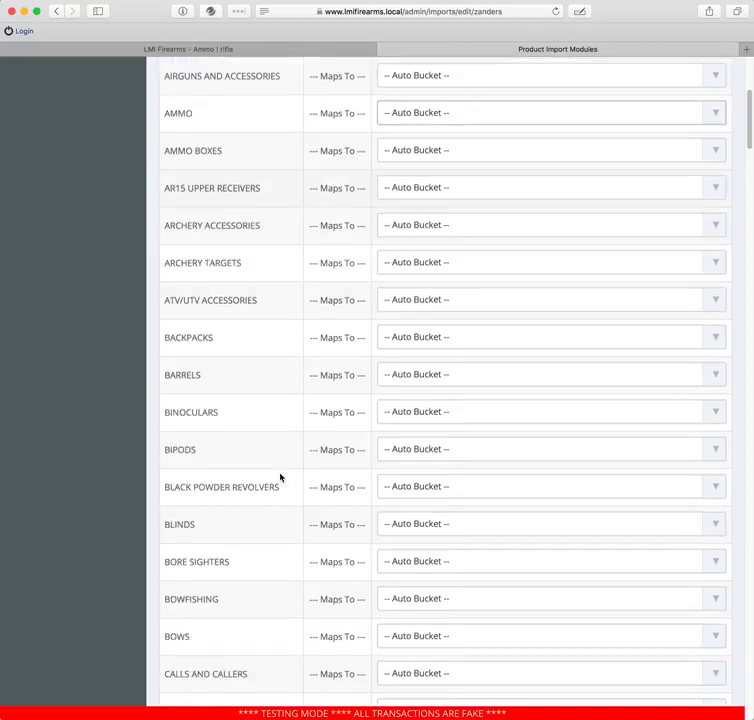
scroll(276, 479, down, 2)
scroll(261, 517, up, 7)
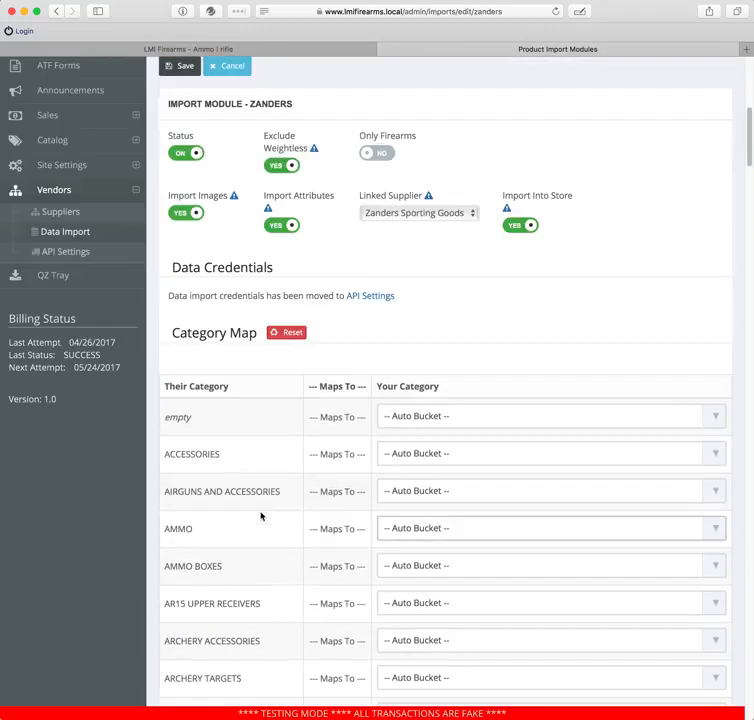
scroll(261, 517, up, 2)
scroll(261, 517, down, 1)
scroll(261, 516, down, 8)
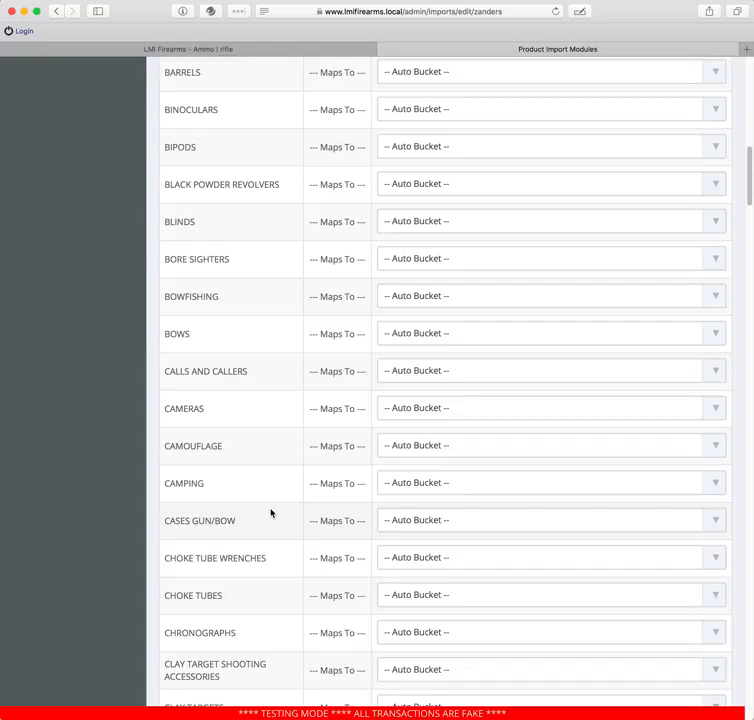
scroll(270, 513, down, 10)
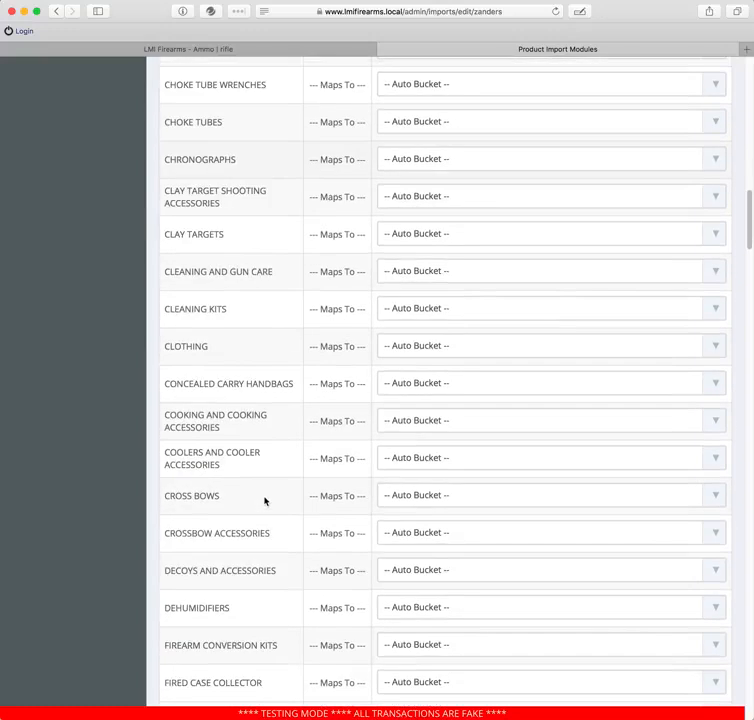
Step: Map the Zanders vendor category BORE SIGHTERS to the store category Shooting > Accessories
scroll(265, 501, up, 7)
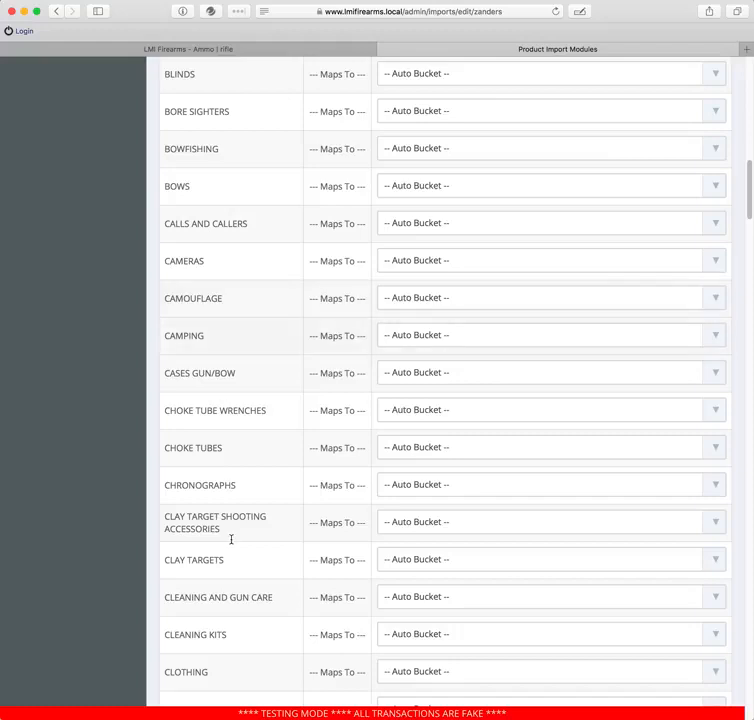
scroll(230, 527, up, 4)
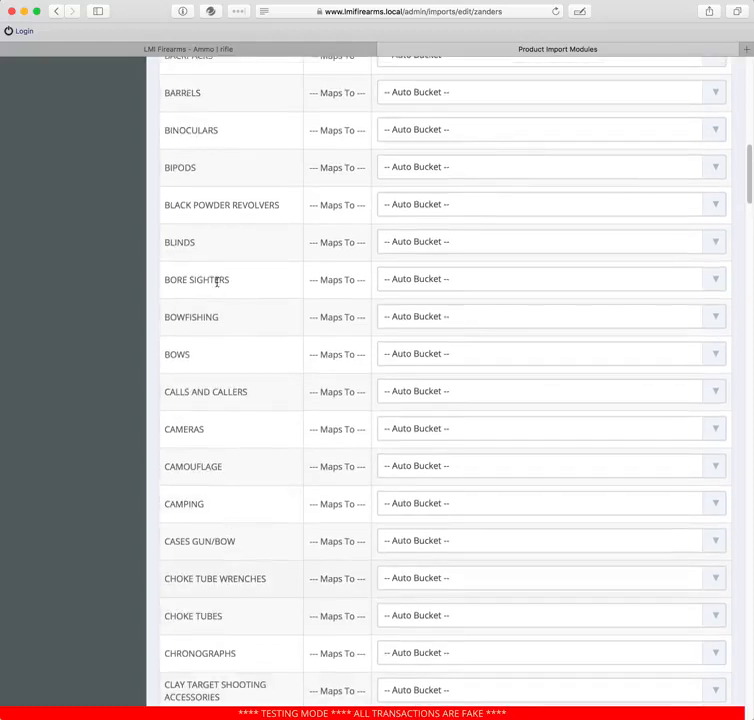
click(448, 285)
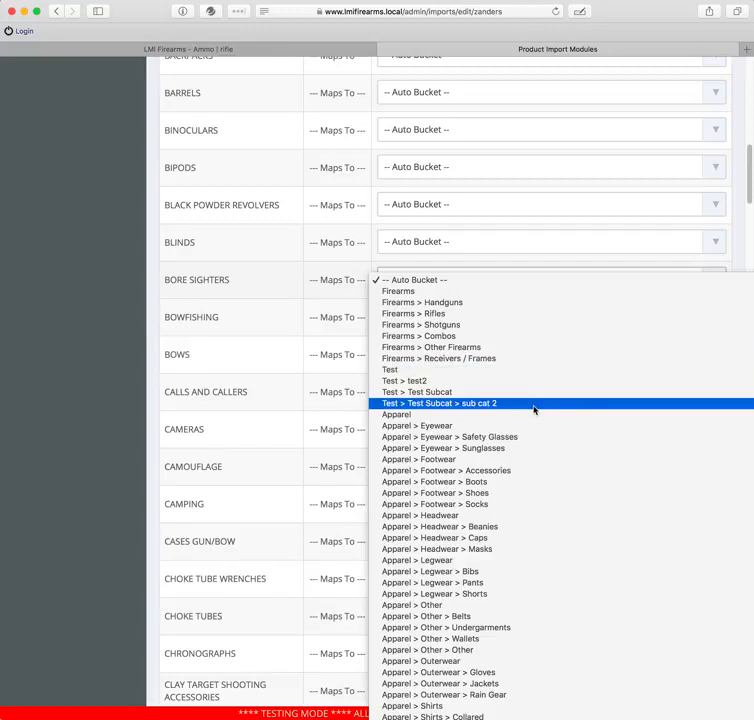
scroll(533, 409, down, 15)
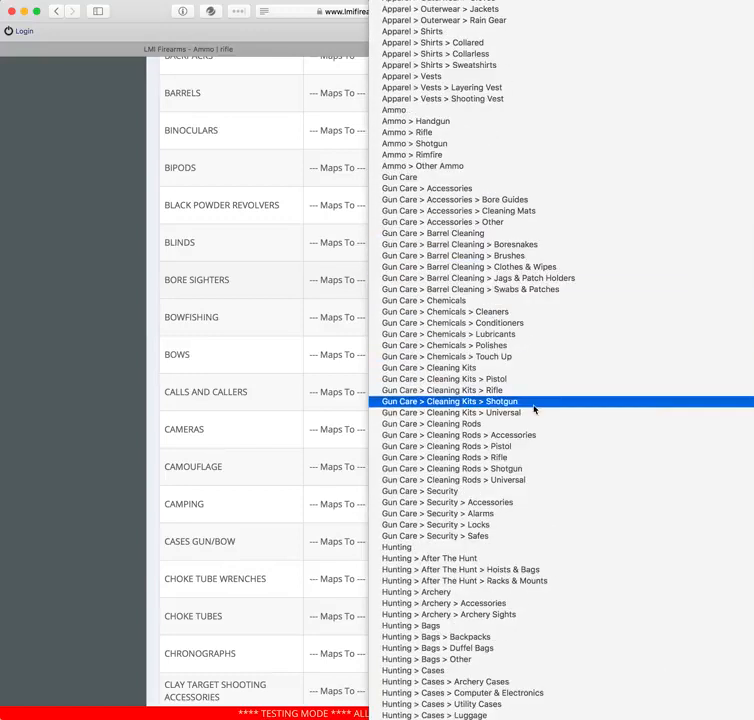
scroll(533, 409, down, 20)
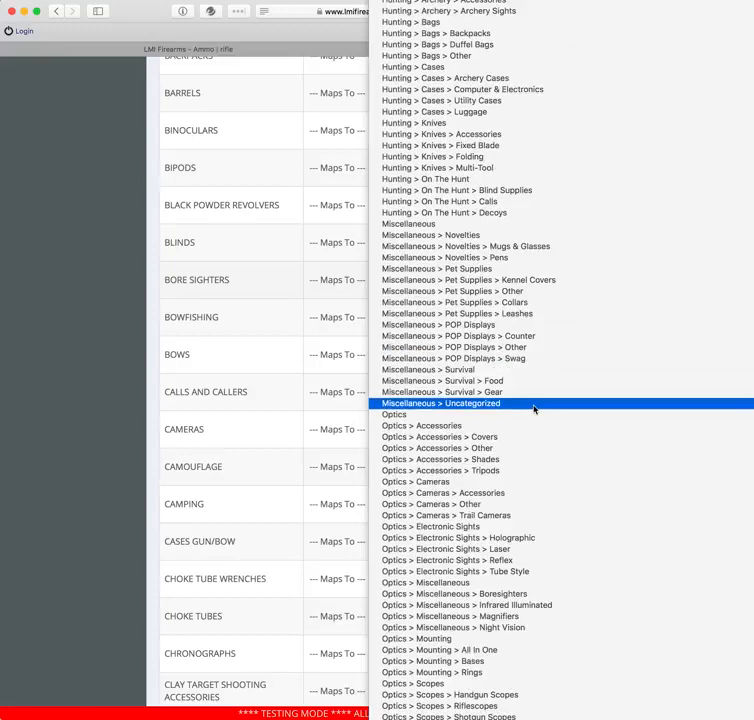
scroll(533, 409, down, 20)
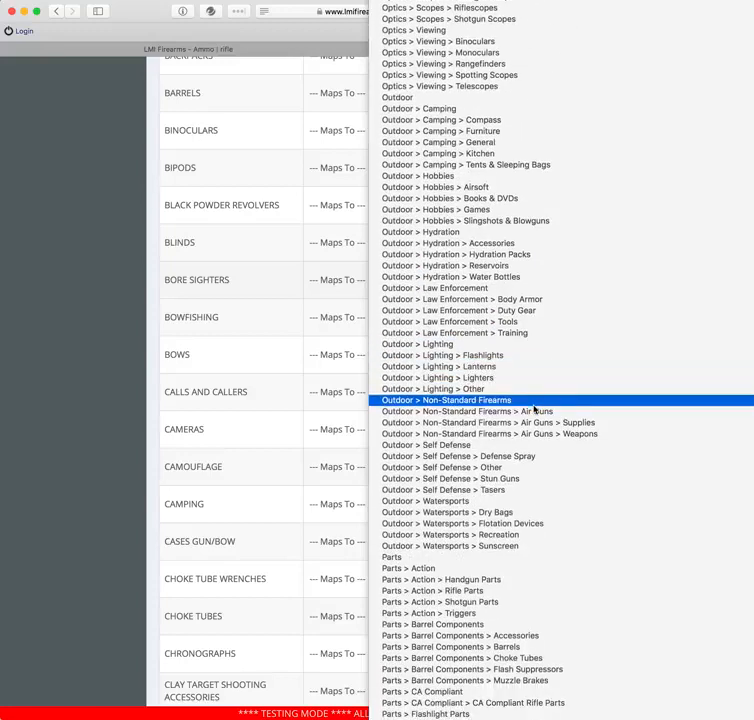
scroll(533, 409, up, 1)
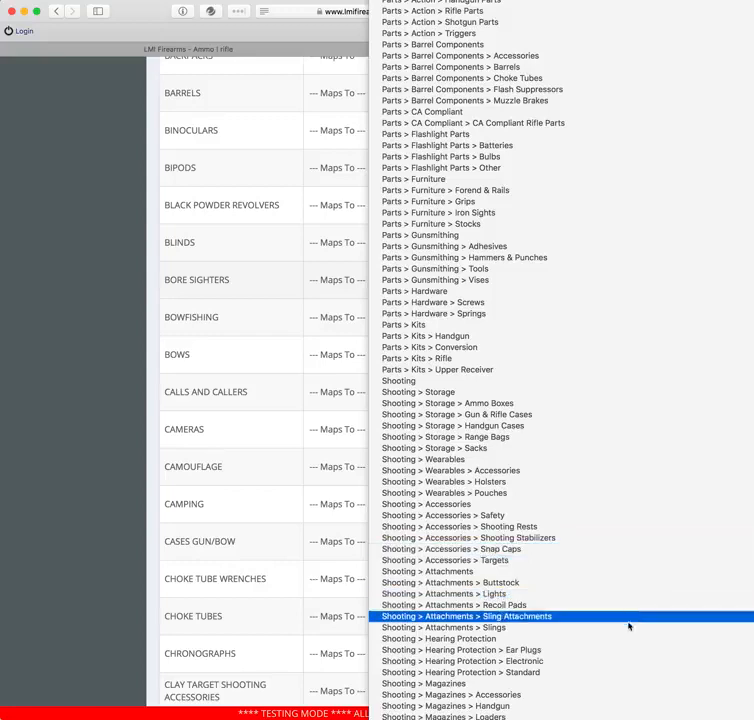
scroll(626, 625, down, 1)
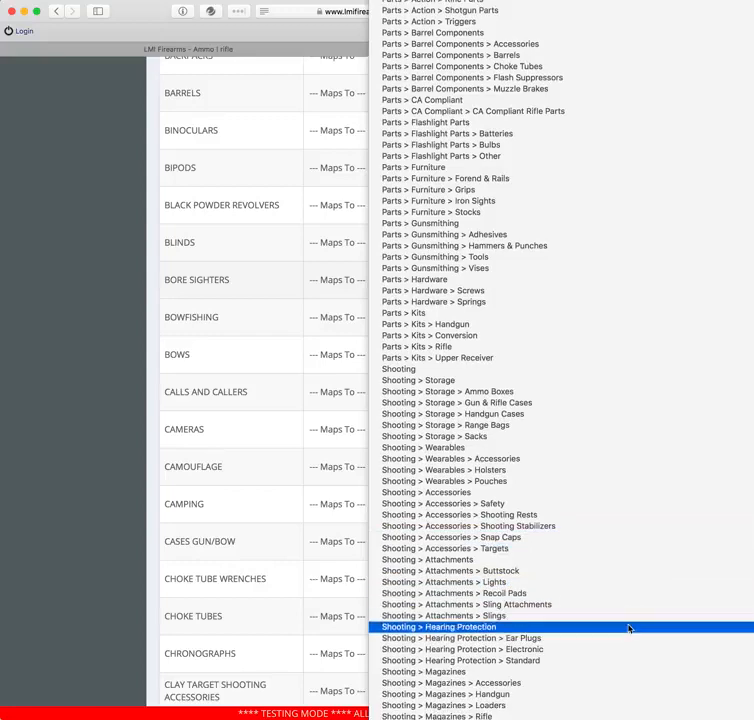
click(569, 490)
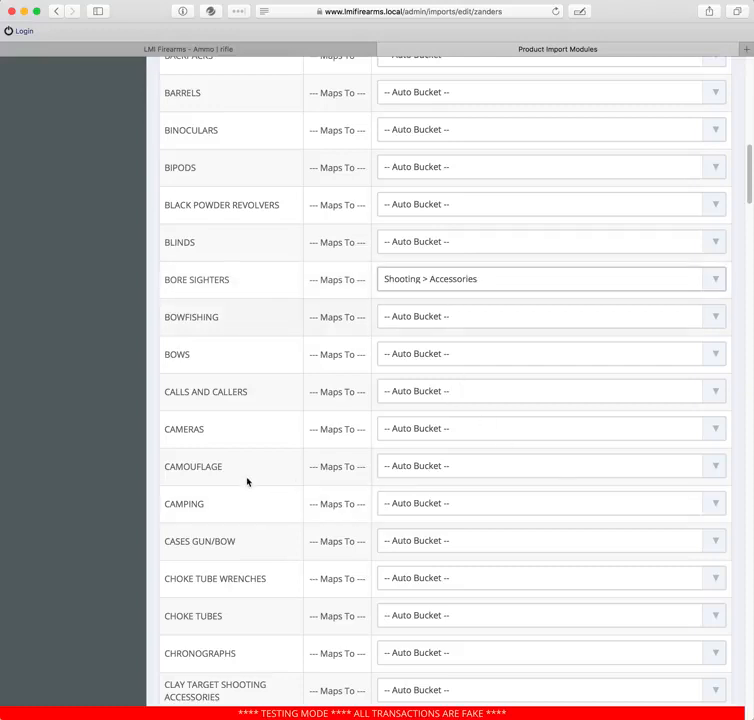
Step: Map the CHOKE TUBE WRENCHES vendor category to Parts > Barrel Components > Choke Tubes
click(456, 579)
scroll(517, 600, down, 20)
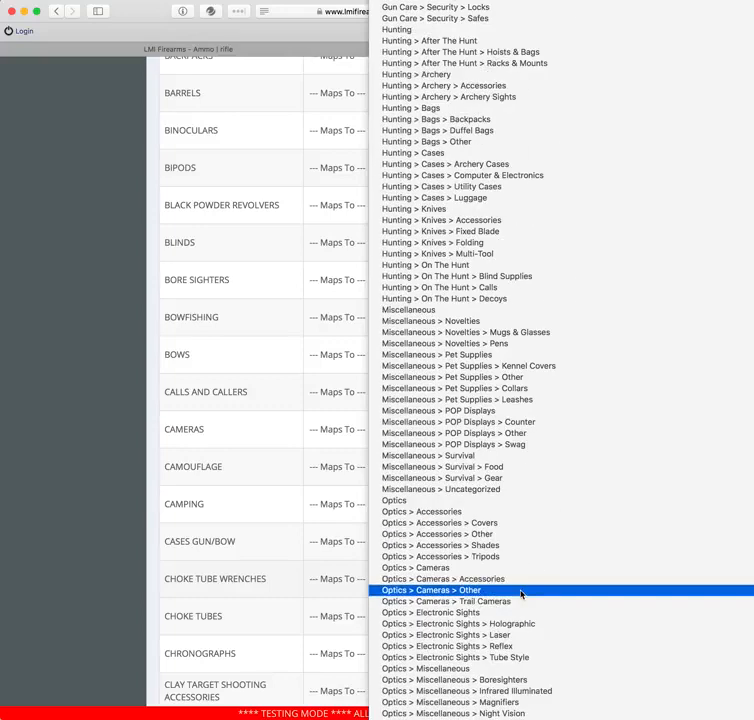
scroll(520, 594, down, 10)
scroll(520, 594, down, 10)
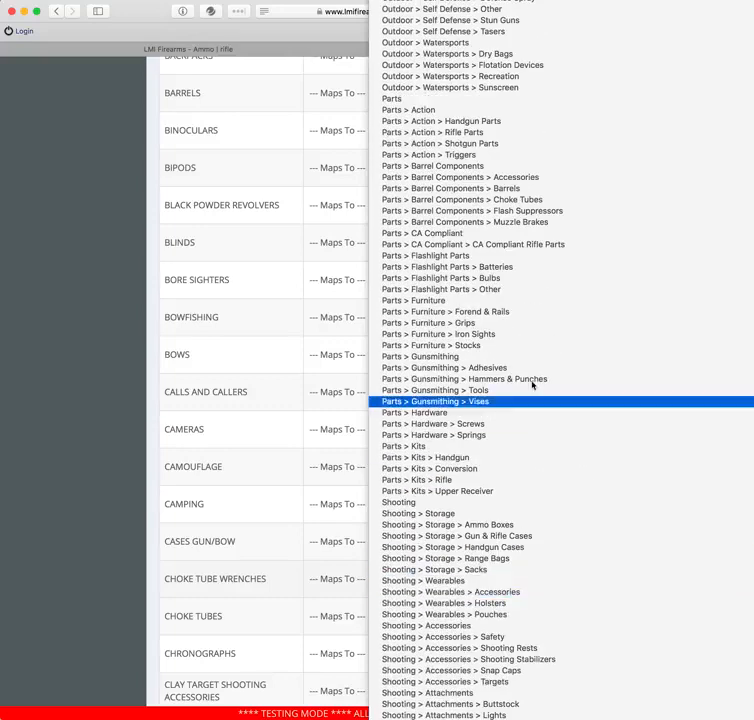
click(544, 201)
Step: Look through more Zanders vendor categories down to PUBLICATIONS, and check the PISTOL row's mapping options without changing its Auto Designation
scroll(310, 381, down, 10)
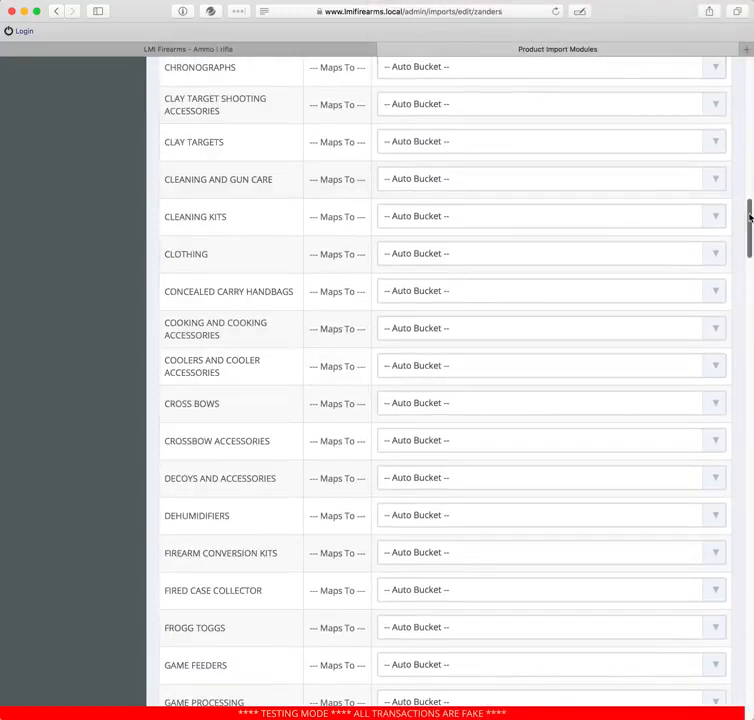
click(746, 350)
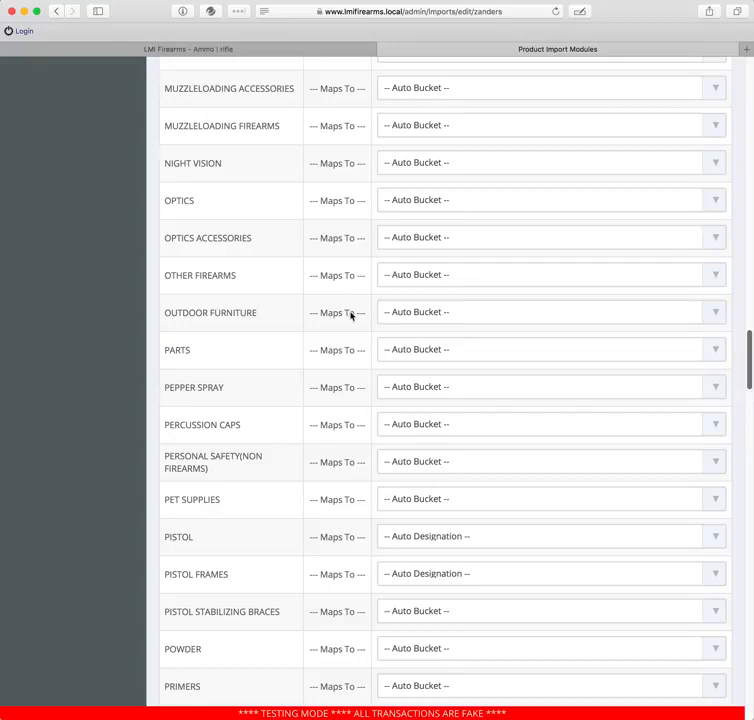
scroll(332, 311, down, 10)
scroll(330, 312, up, 10)
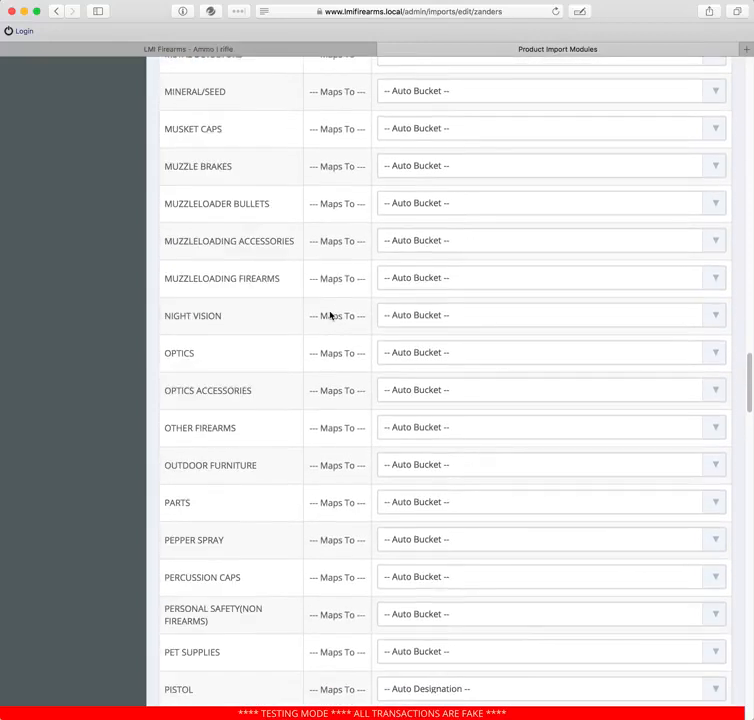
scroll(330, 312, down, 2)
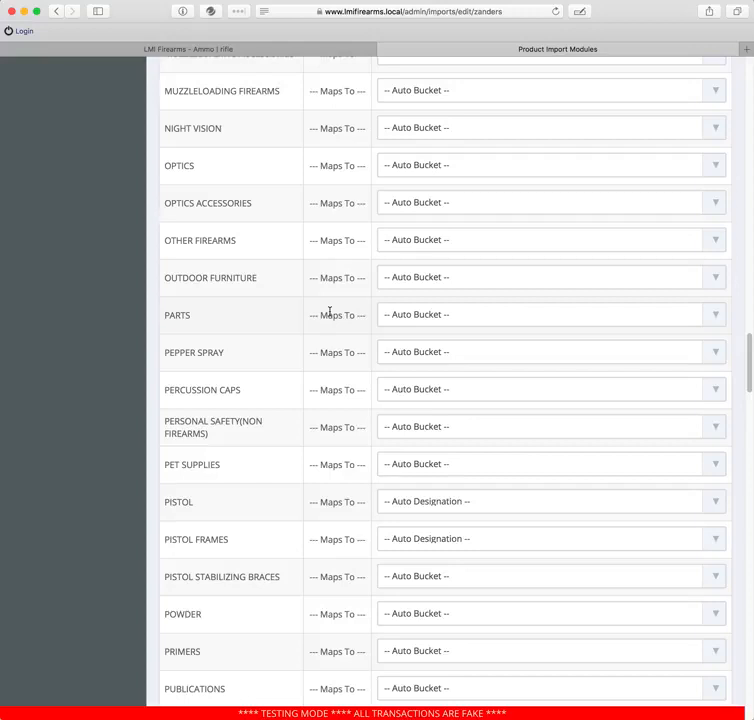
scroll(330, 312, up, 8)
scroll(330, 316, up, 8)
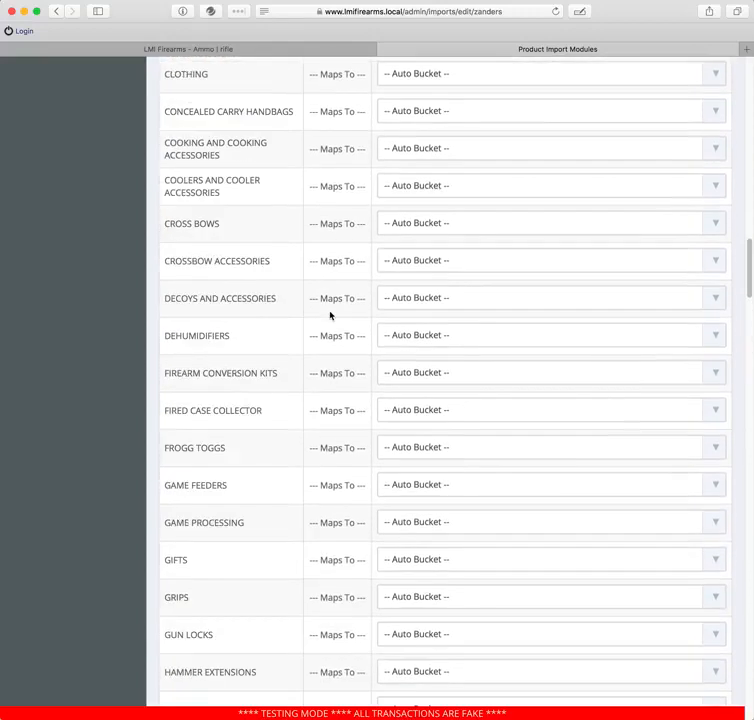
scroll(276, 372, down, 6)
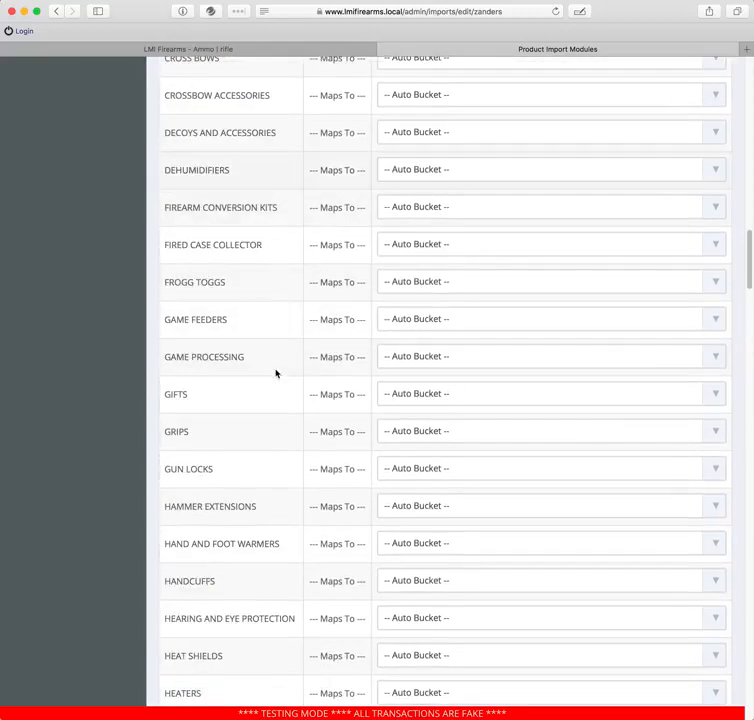
scroll(271, 373, up, 1)
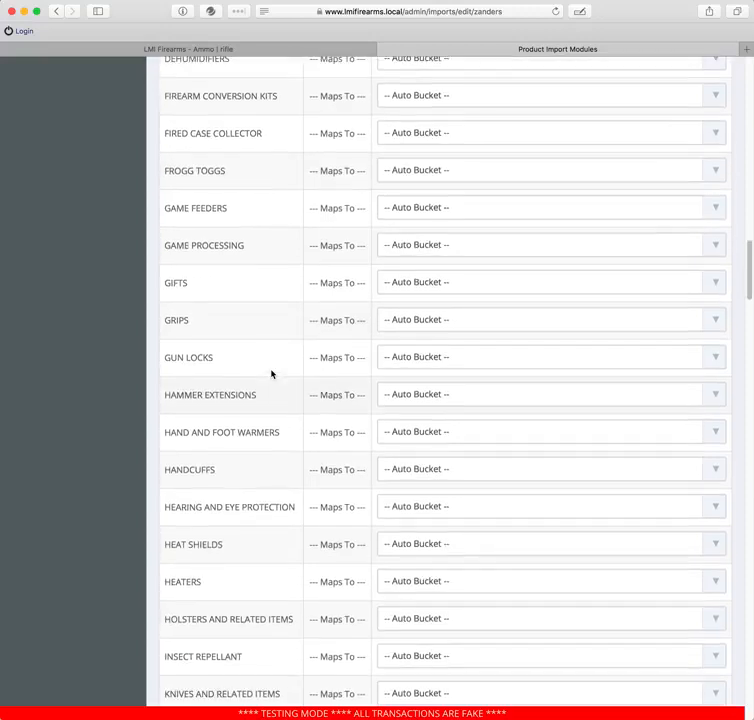
scroll(271, 373, down, 7)
scroll(271, 373, down, 8)
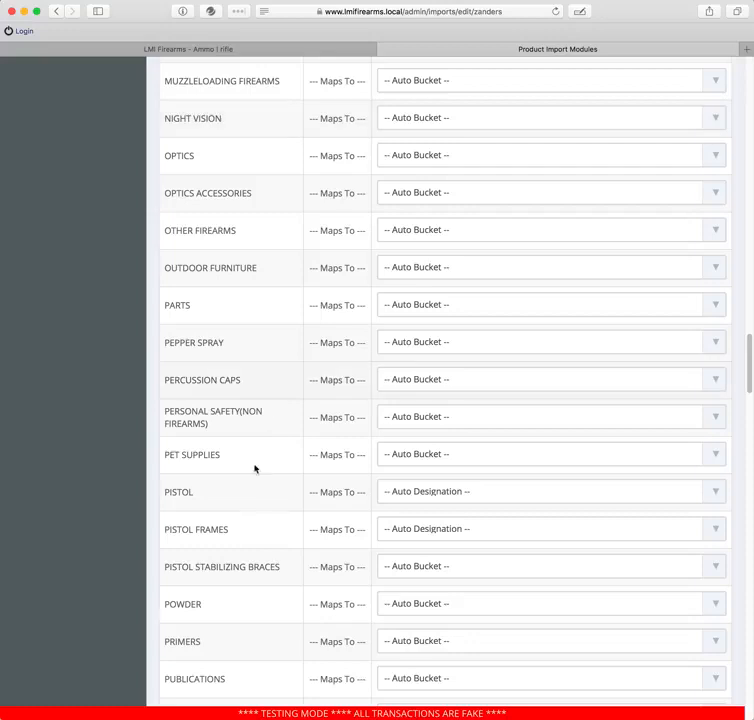
click(485, 492)
click(485, 492)
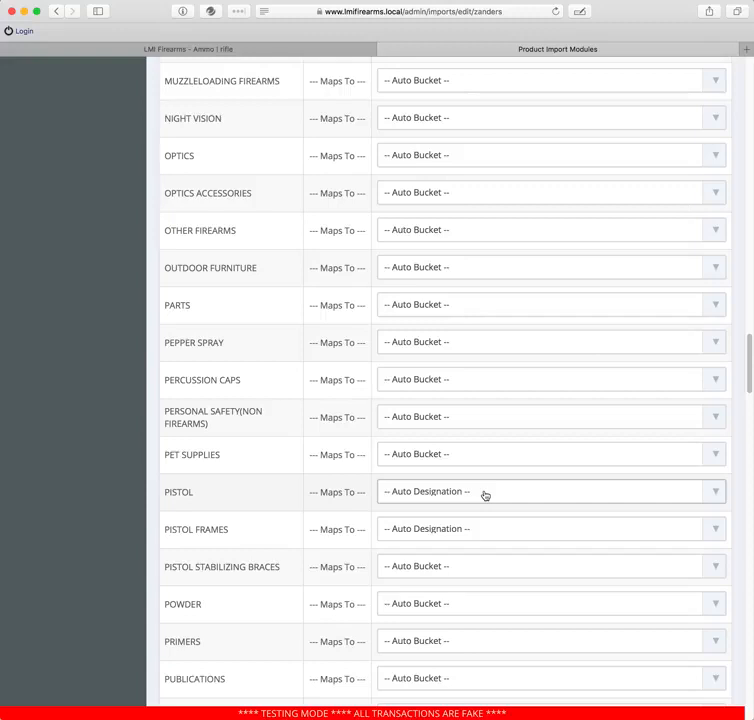
Step: Check the Firearms category on the LMI Firearms storefront, and return to the Zanders import settings in the admin
scroll(485, 495, up, 20)
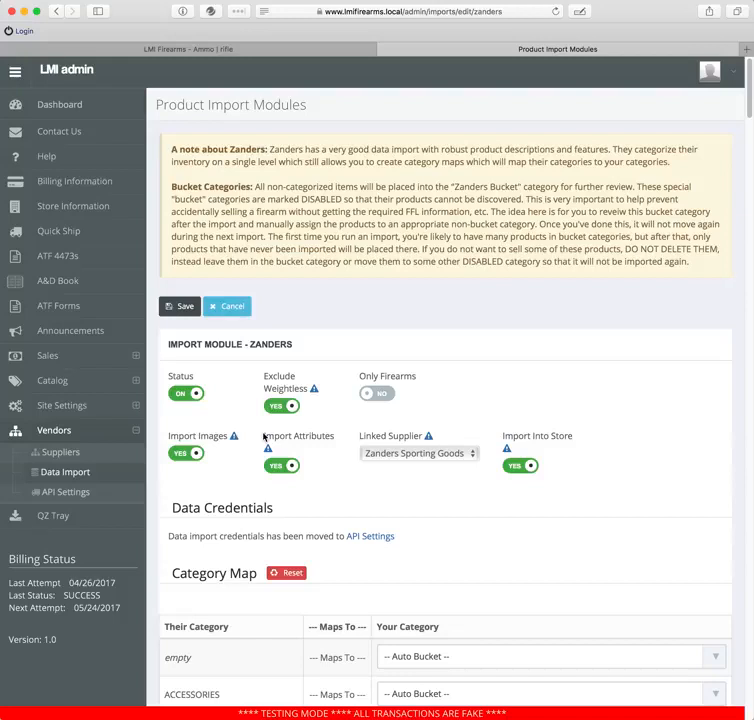
click(219, 48)
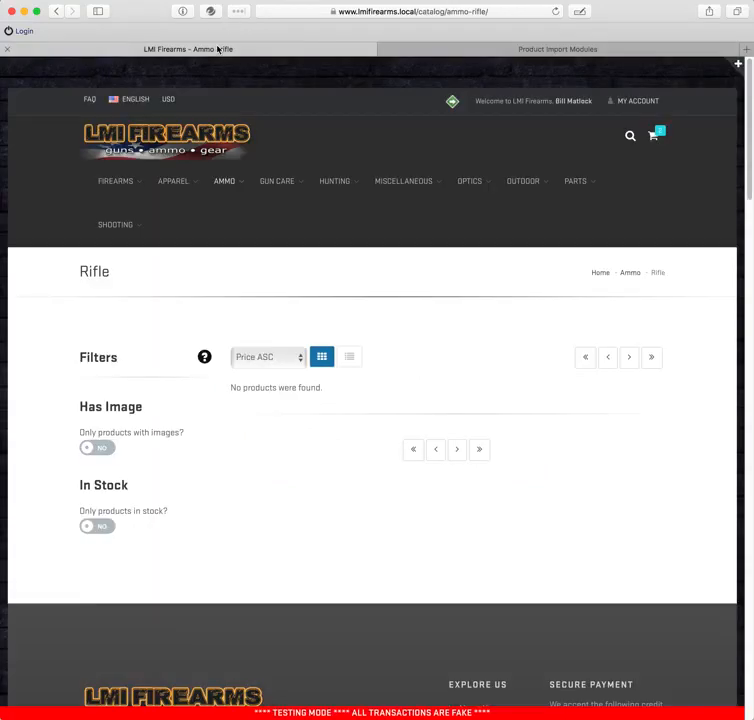
mouse_move(110, 184)
click(441, 49)
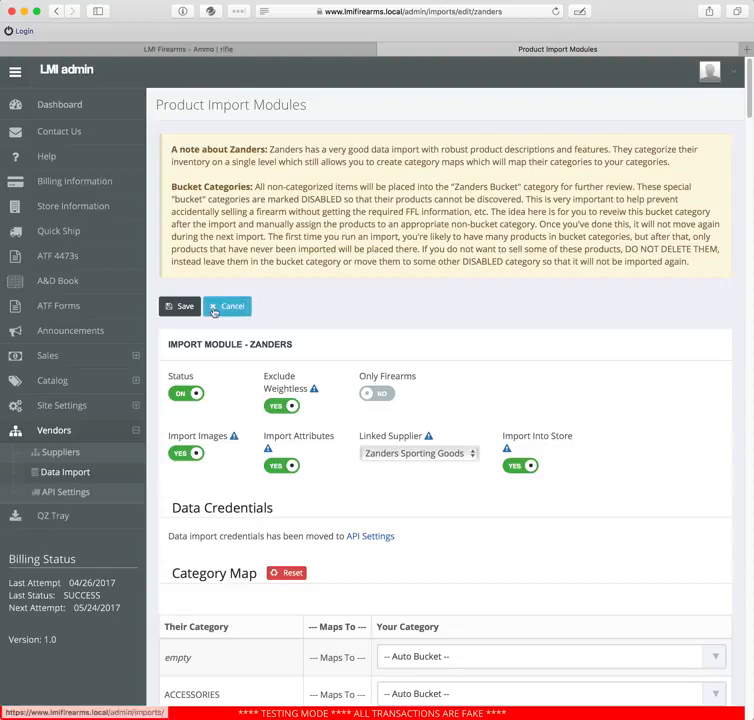
Step: Go to the catalog's product list in the admin and show the product filter
click(60, 381)
click(81, 405)
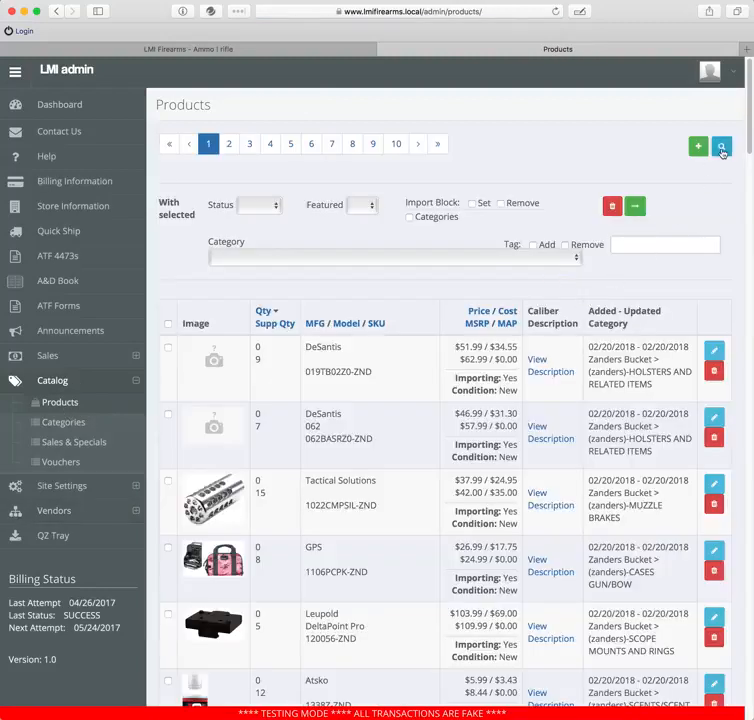
click(721, 150)
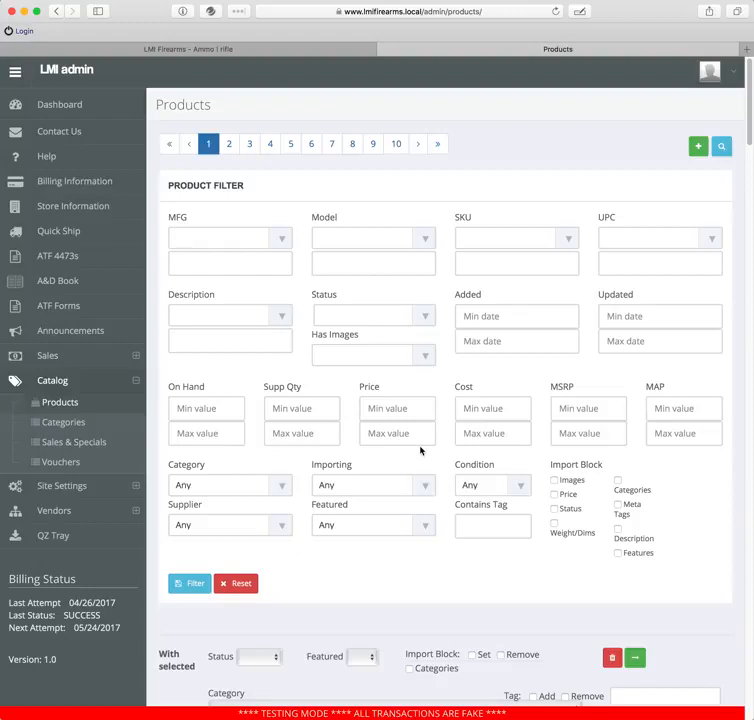
Step: Filter the products by manufacturer equal to Sig Sauer and category Firearms > Handguns
click(225, 236)
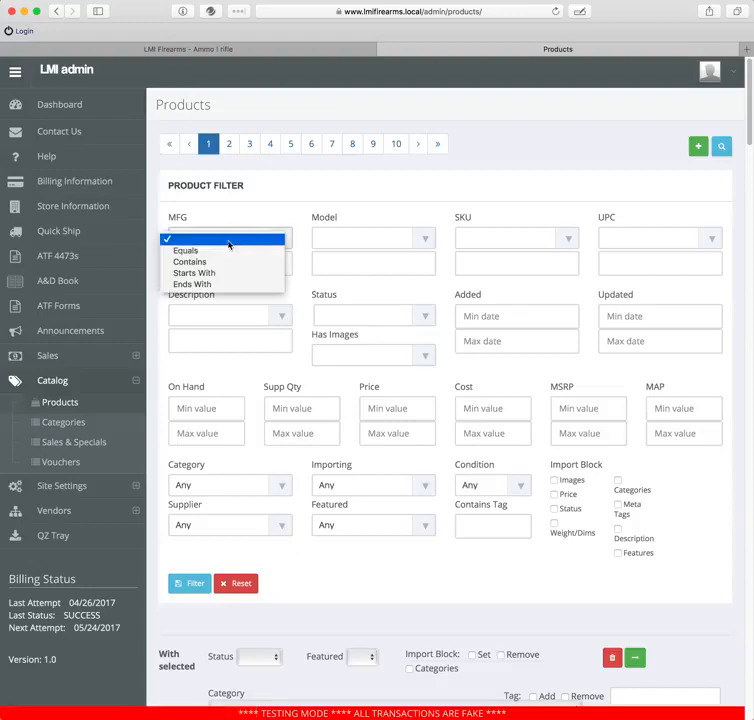
click(229, 251)
click(228, 259)
text(Sig Sauer)
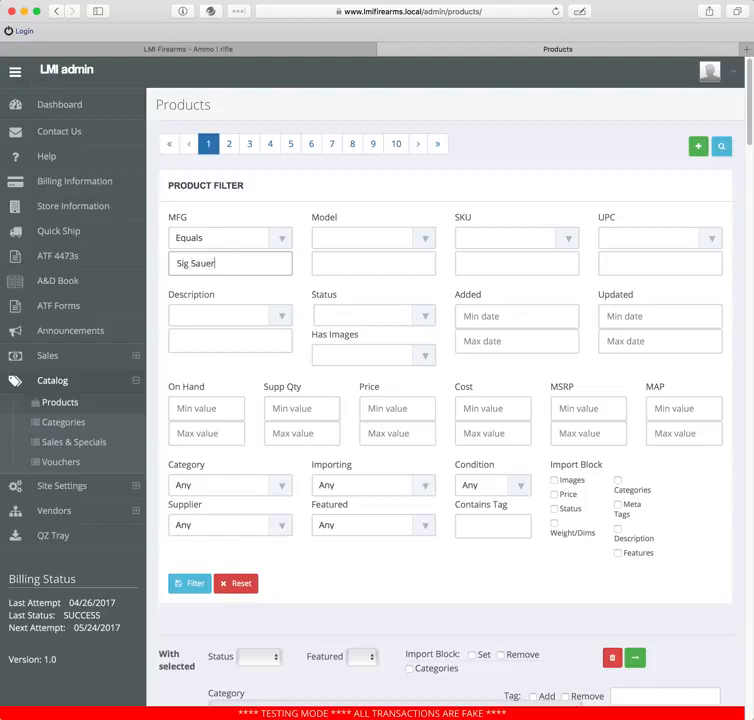
click(262, 485)
scroll(285, 573, down, 2)
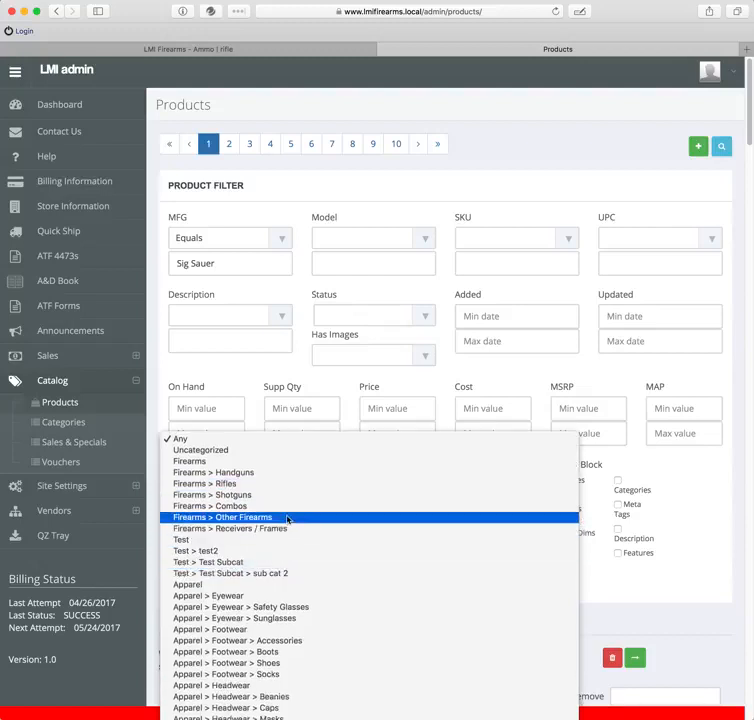
click(286, 479)
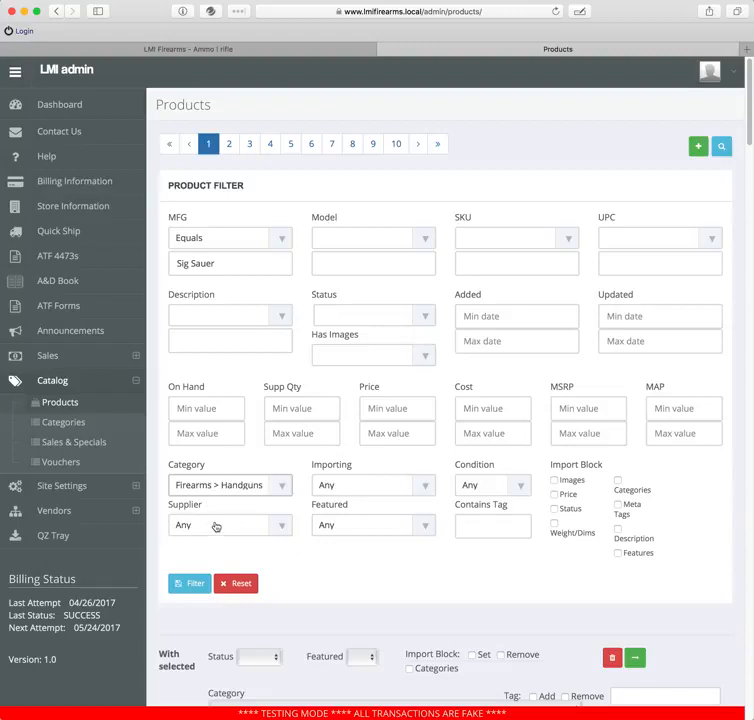
click(194, 586)
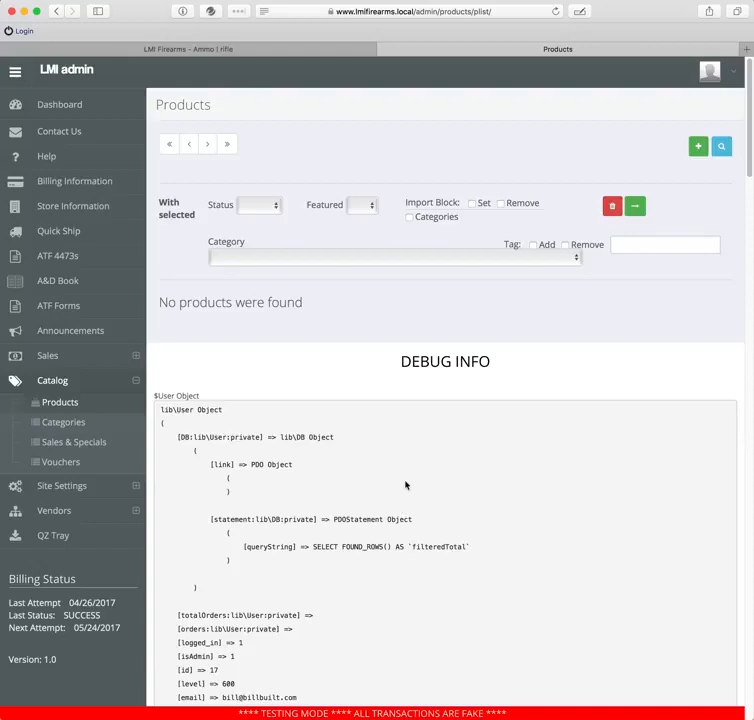
Step: Reset the category filter to Any and filter the products again by manufacturer Sig Sauer
click(724, 150)
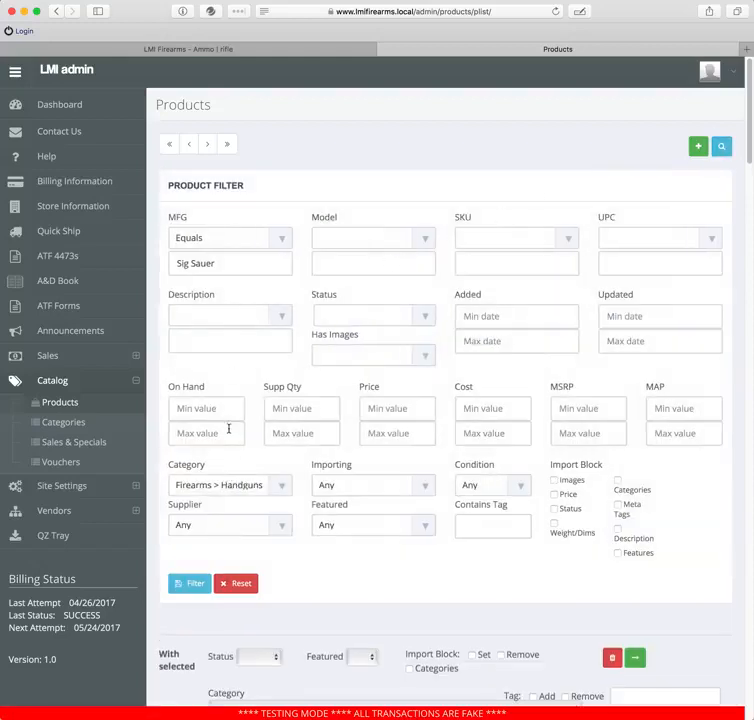
click(219, 487)
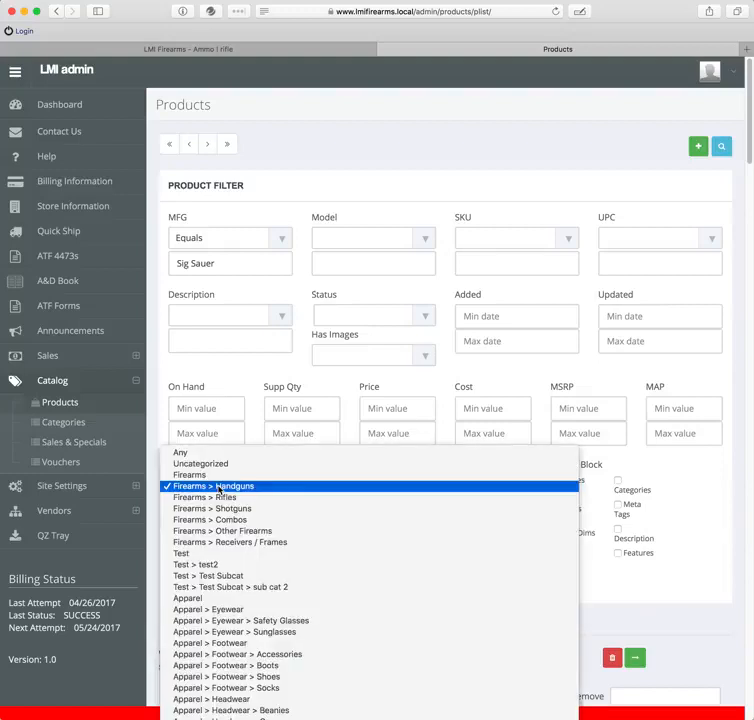
click(219, 453)
click(195, 583)
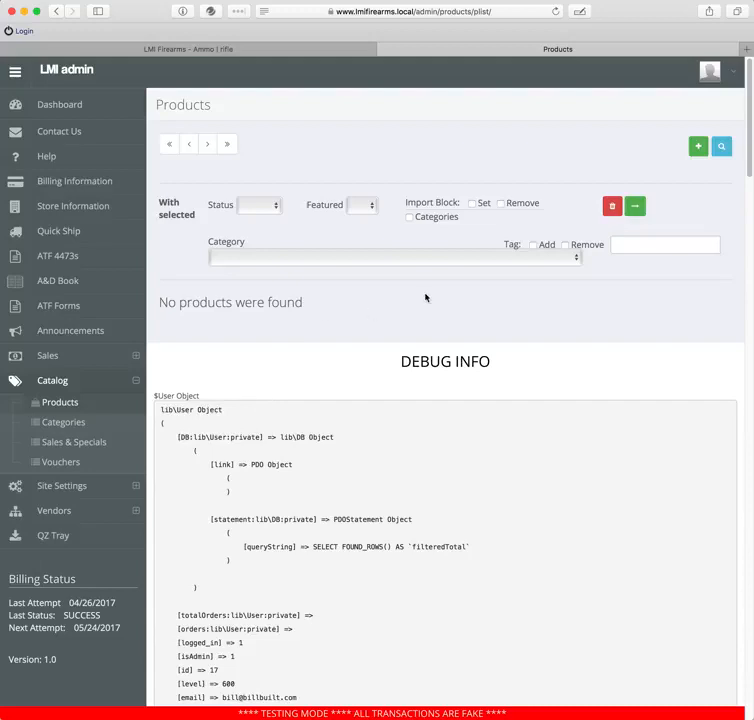
Step: Filter the products by manufacturer containing Sig
click(721, 146)
double_click(202, 263)
key(BackSpace)
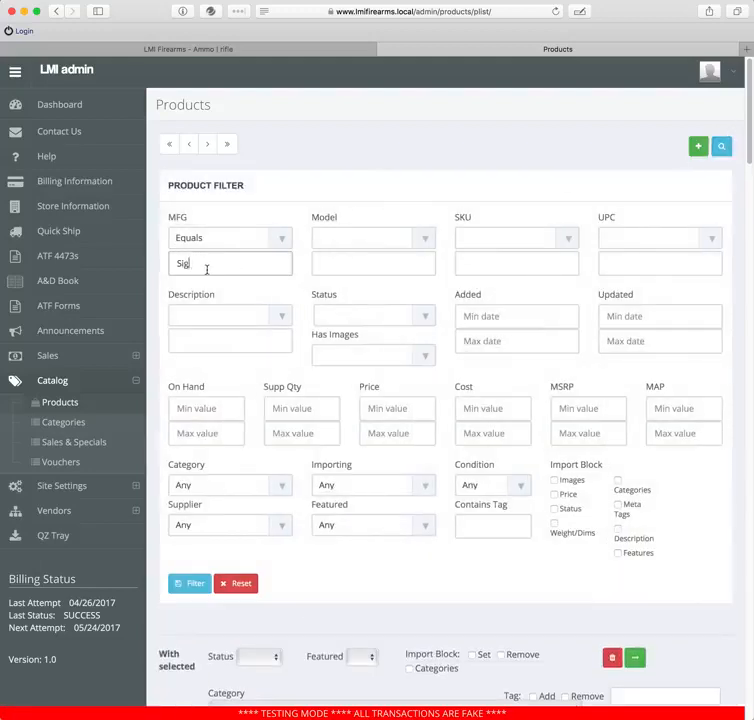
click(217, 244)
click(220, 251)
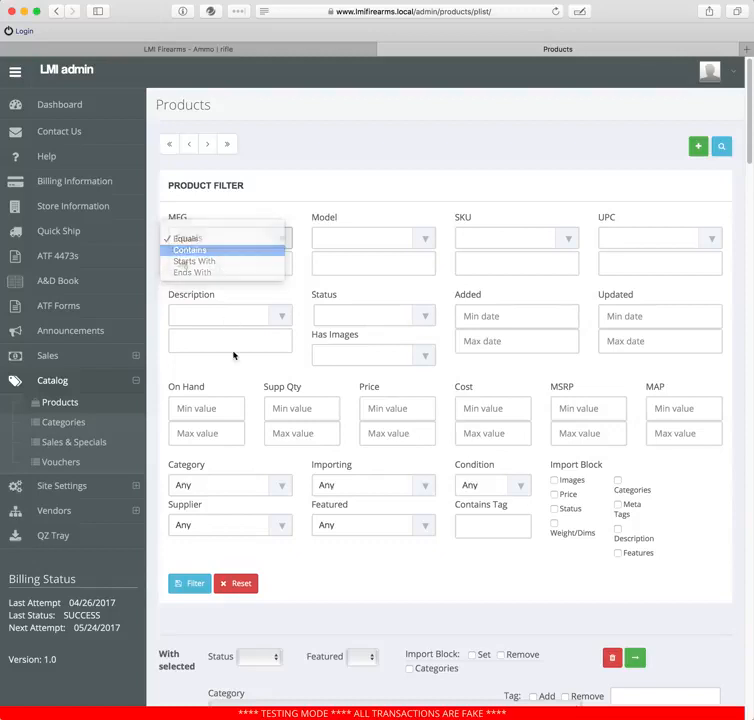
click(182, 581)
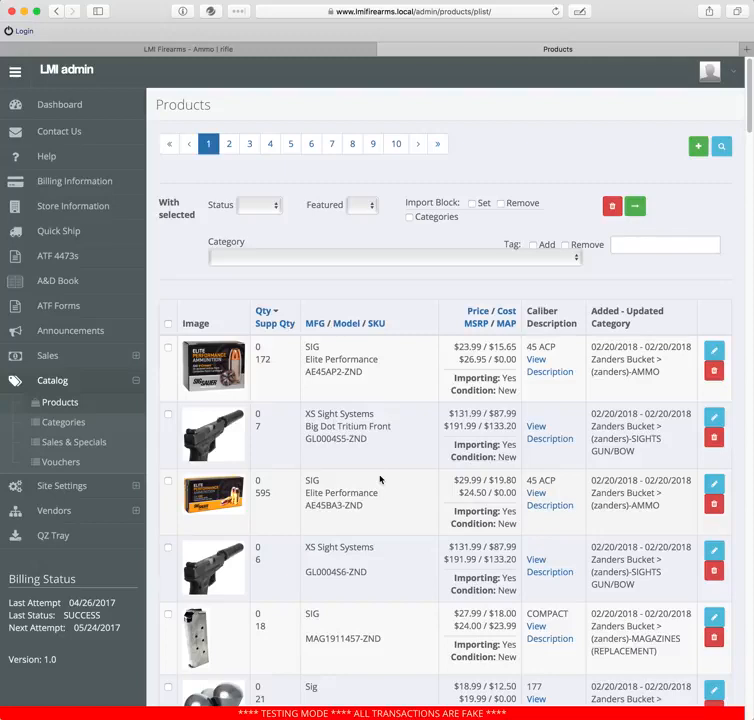
Step: Filter the products by manufacturer containing SigSauer, and reload the product list with the form resubmitted
click(721, 146)
click(218, 268)
text(Saue)
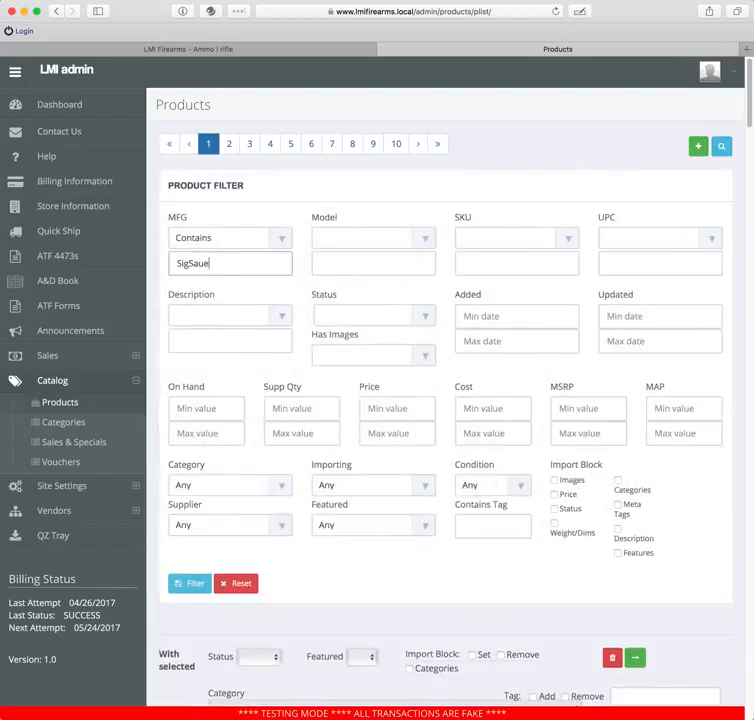
click(194, 582)
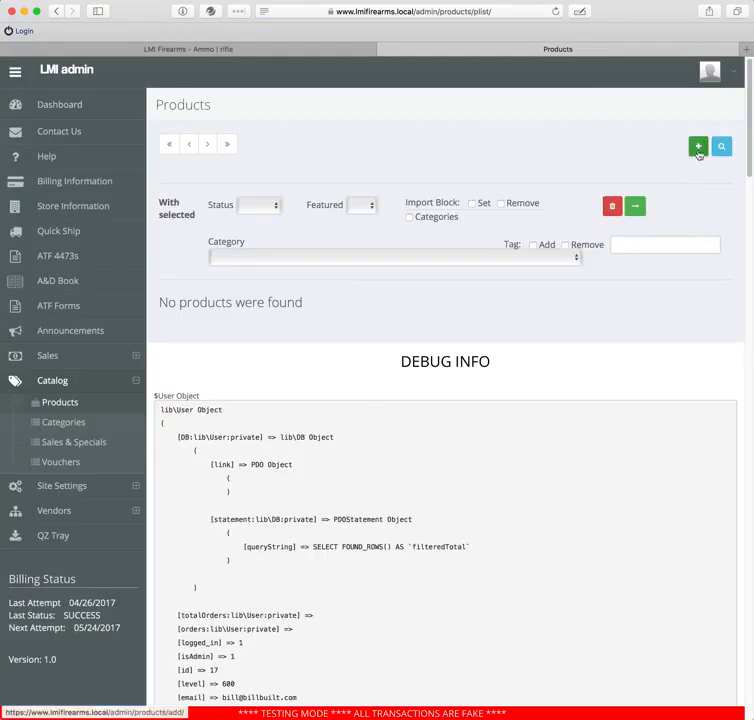
key(super+r)
click(485, 117)
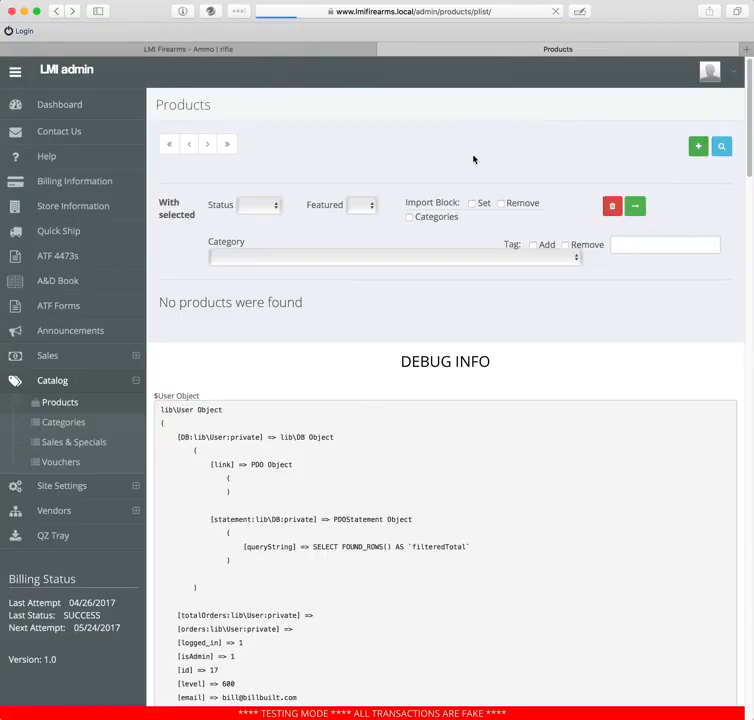
Step: Filter the products by manufacturer containing Sauer and category Firearms > Handguns, resubmitting the form
click(721, 148)
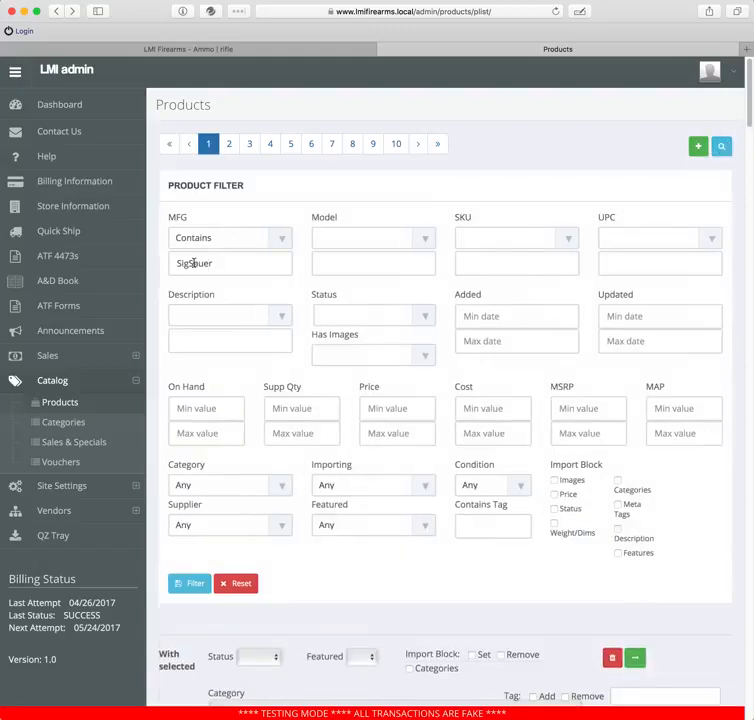
drag(193, 263, 160, 261)
key(BackSpace)
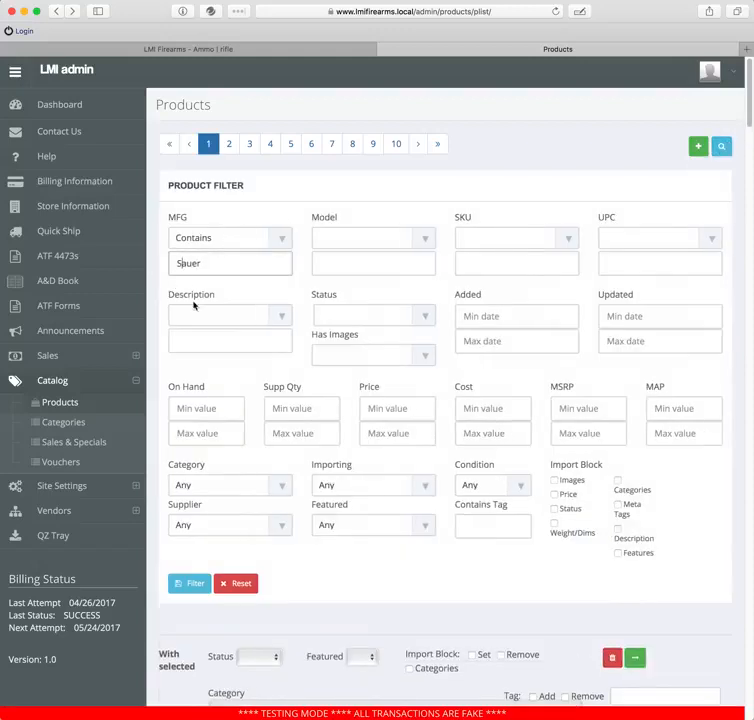
click(222, 489)
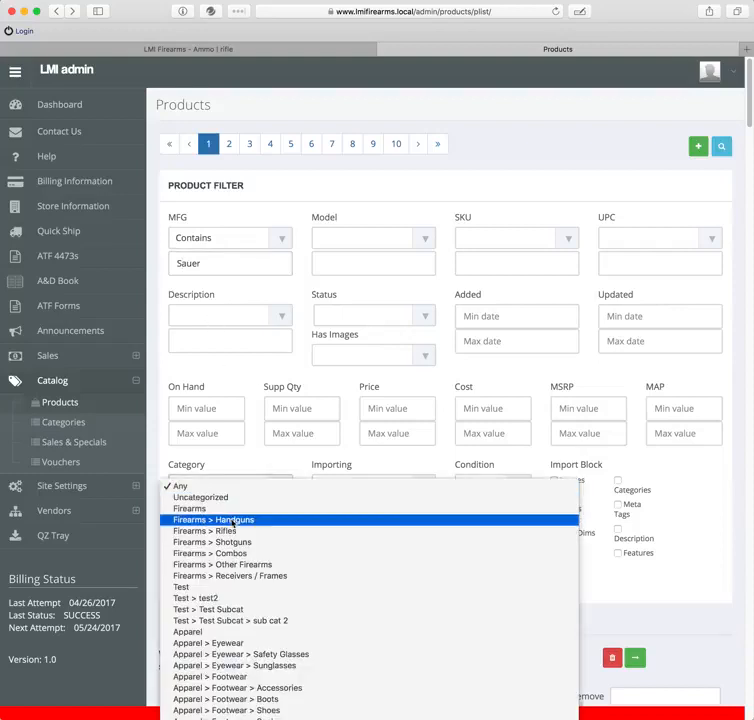
click(232, 520)
click(201, 585)
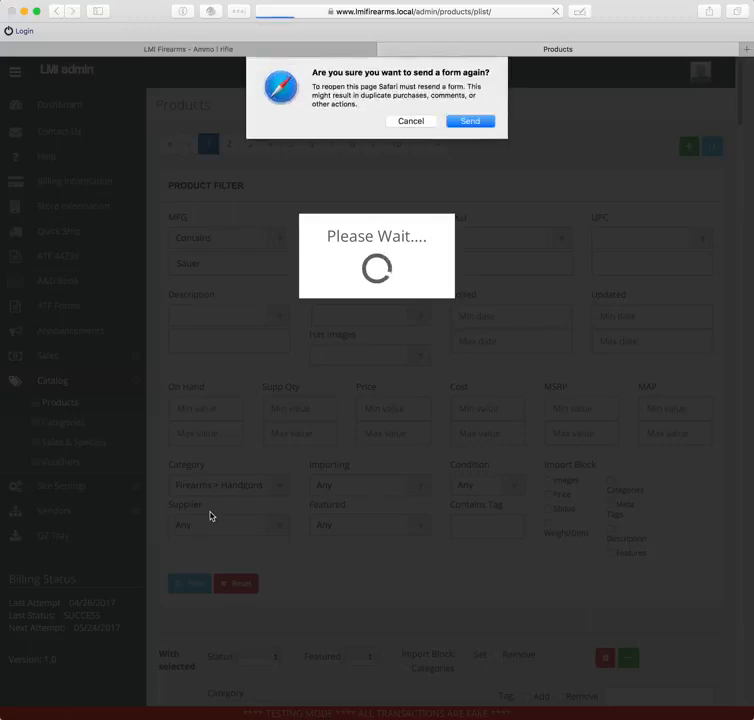
click(484, 121)
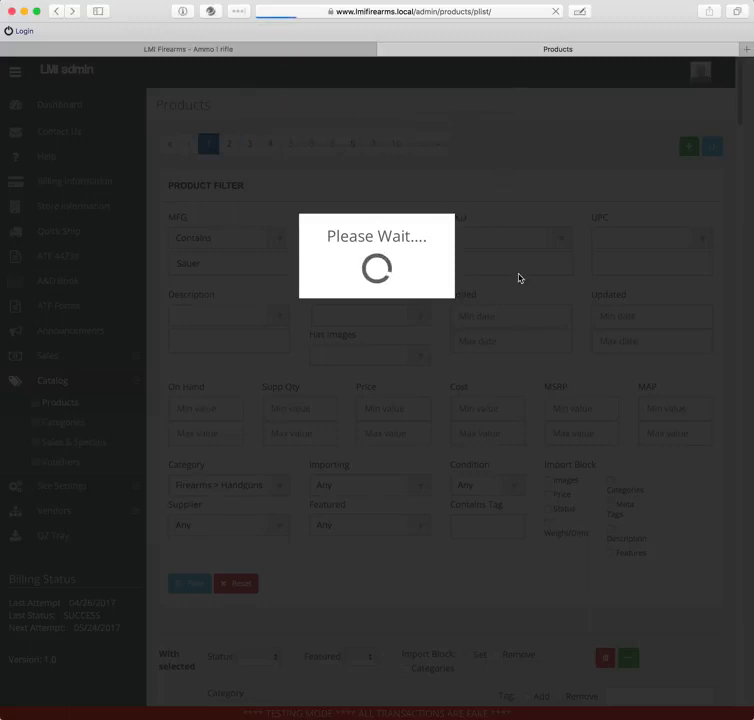
Step: Look through the listed products and their categories, and view the category choices for bulk changes to selected products
scroll(515, 267, down, 15)
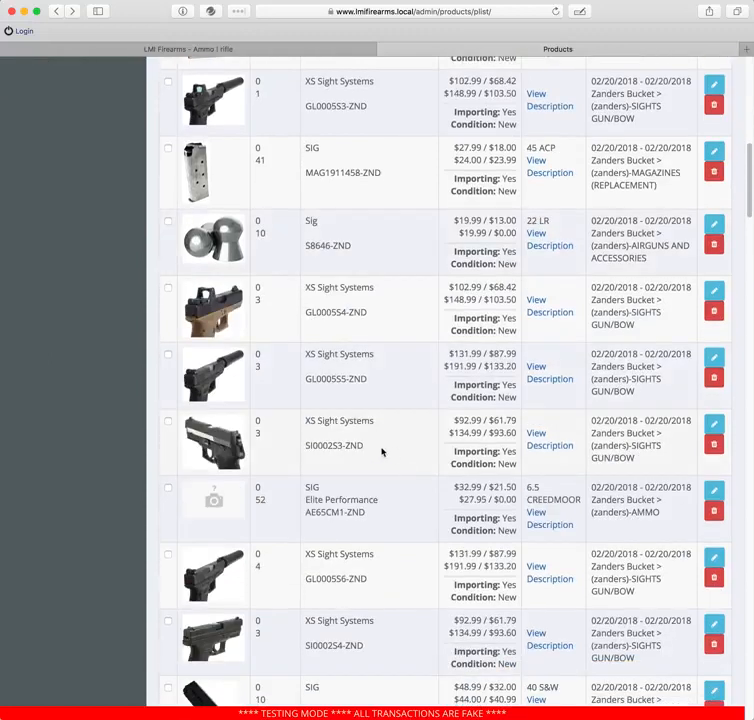
scroll(381, 452, down, 4)
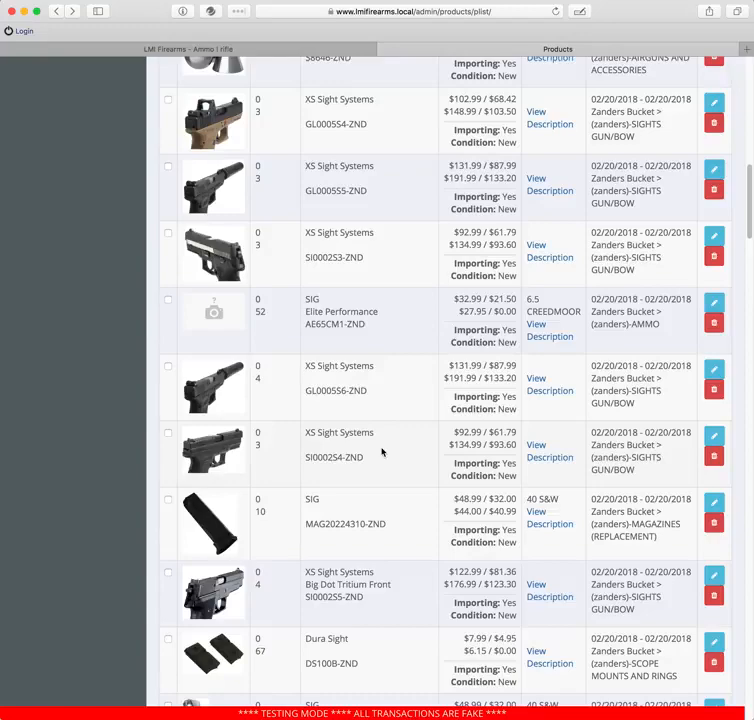
scroll(381, 452, down, 20)
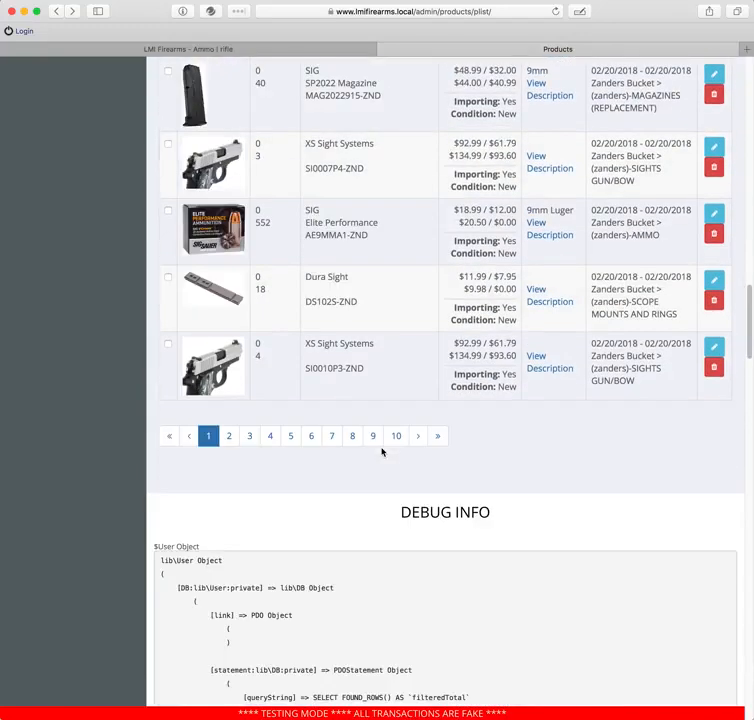
click(438, 446)
scroll(422, 436, up, 12)
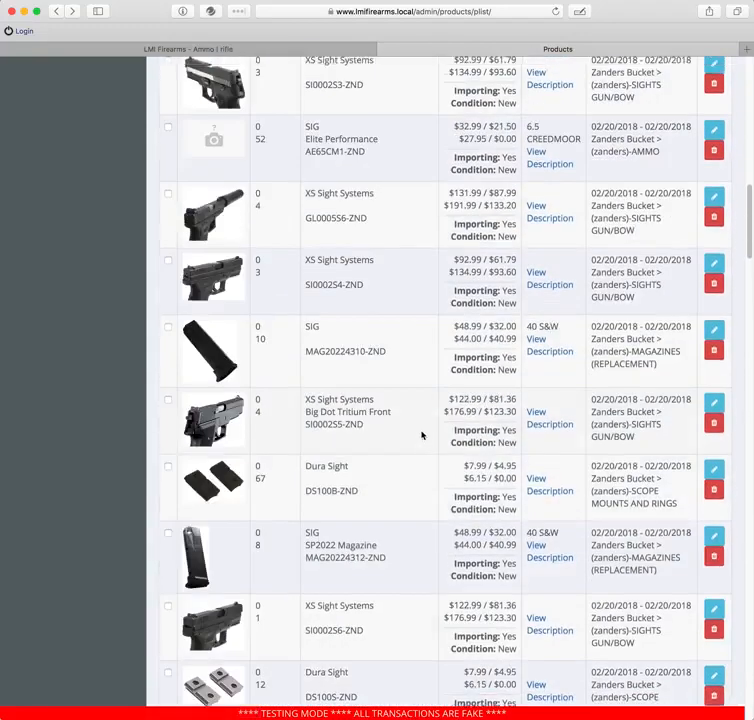
scroll(422, 436, up, 4)
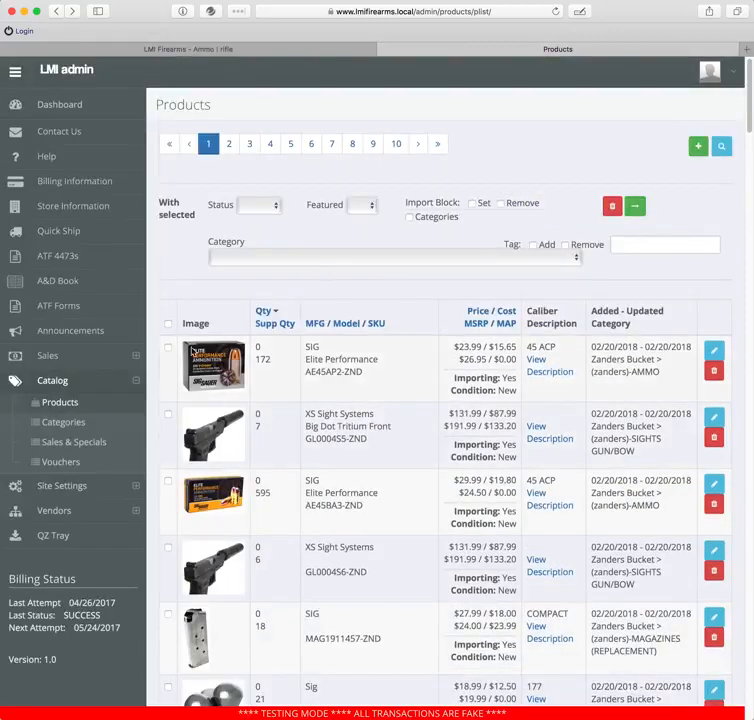
click(348, 257)
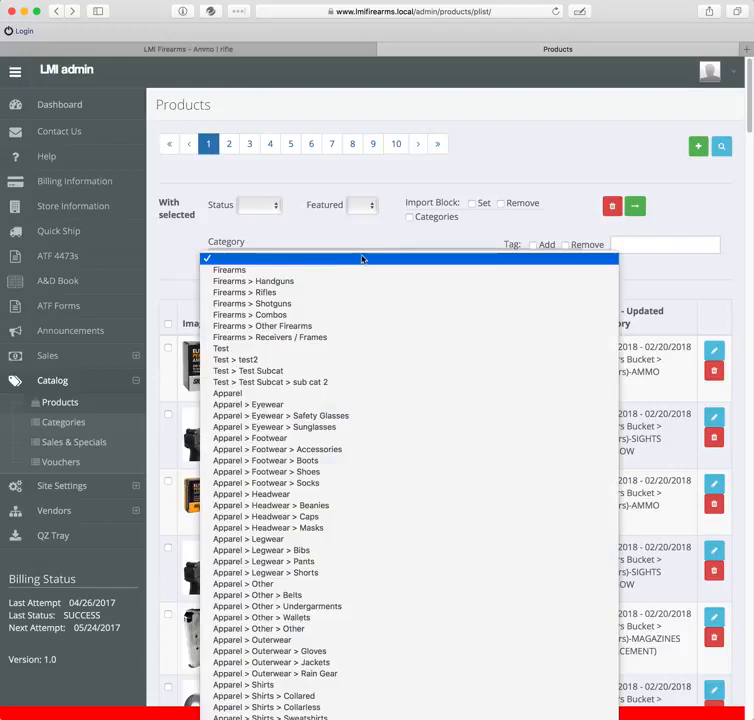
click(358, 243)
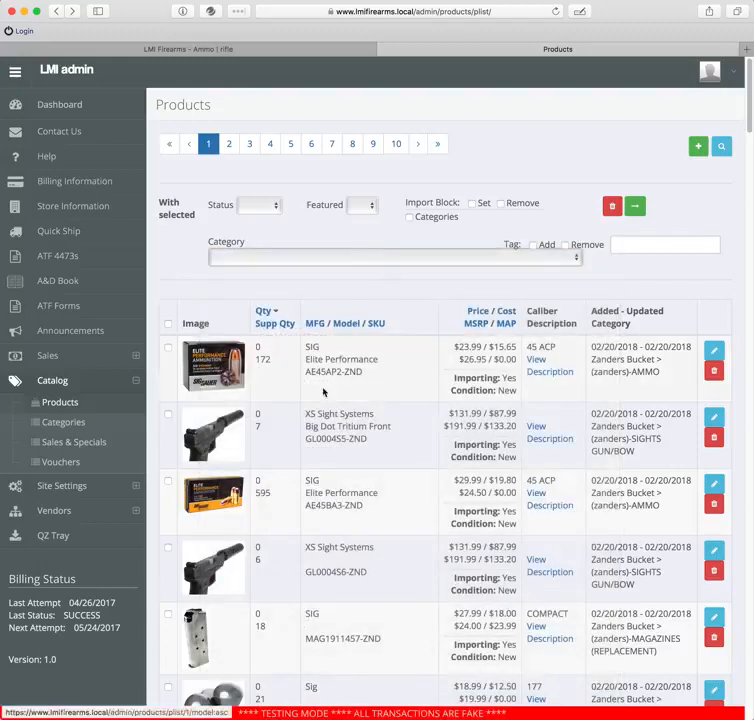
Step: Open the XS Sight Systems Big Dot Tritium Front product GL0004S5 for editing and set FFL Required to Yes
click(574, 430)
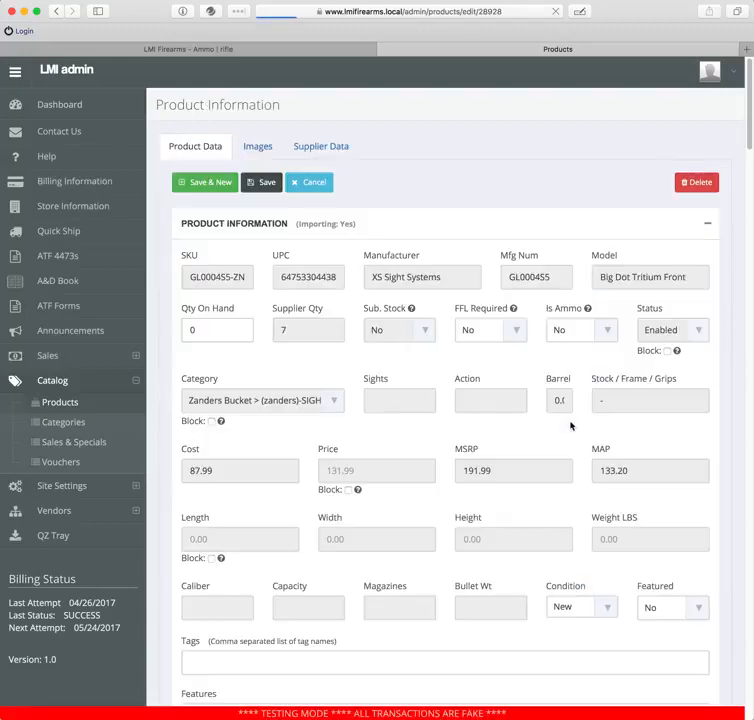
click(482, 333)
click(483, 343)
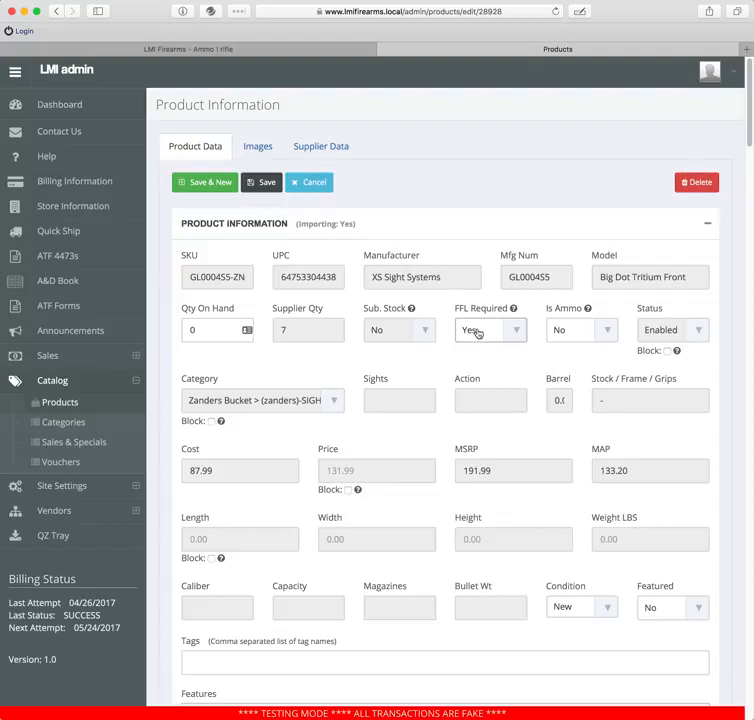
click(478, 332)
click(476, 319)
click(478, 342)
click(478, 365)
click(478, 333)
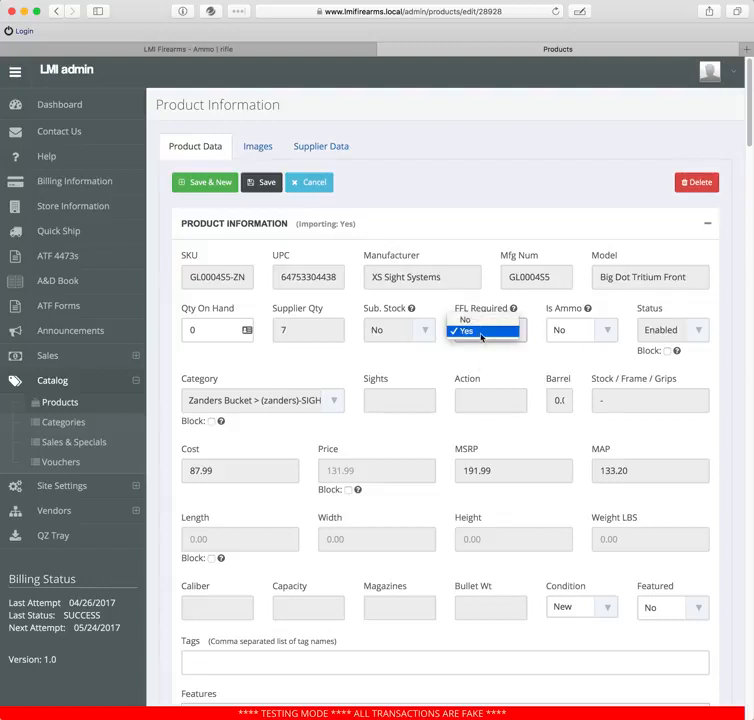
click(479, 334)
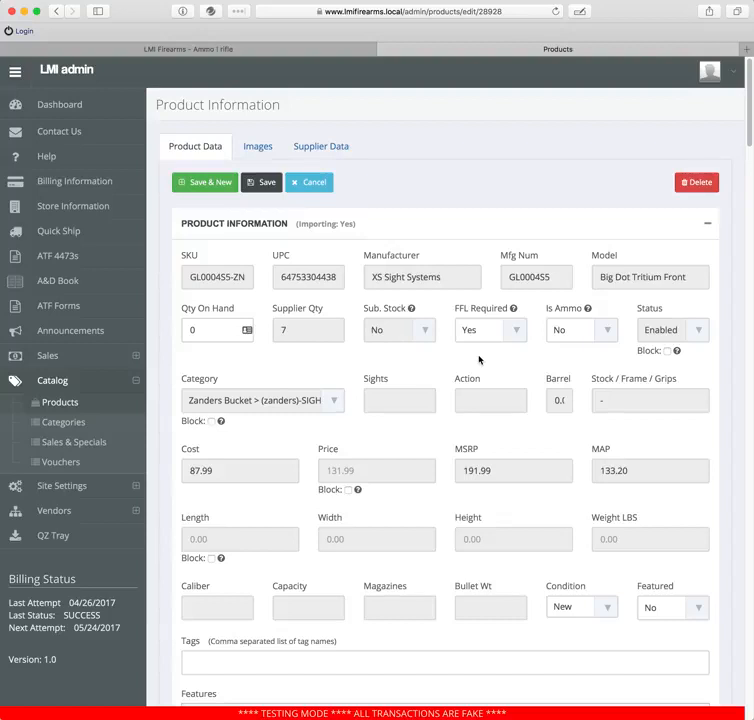
Step: Show the Is Ammo options, leave the setting at No, and cancel the product edit
click(581, 328)
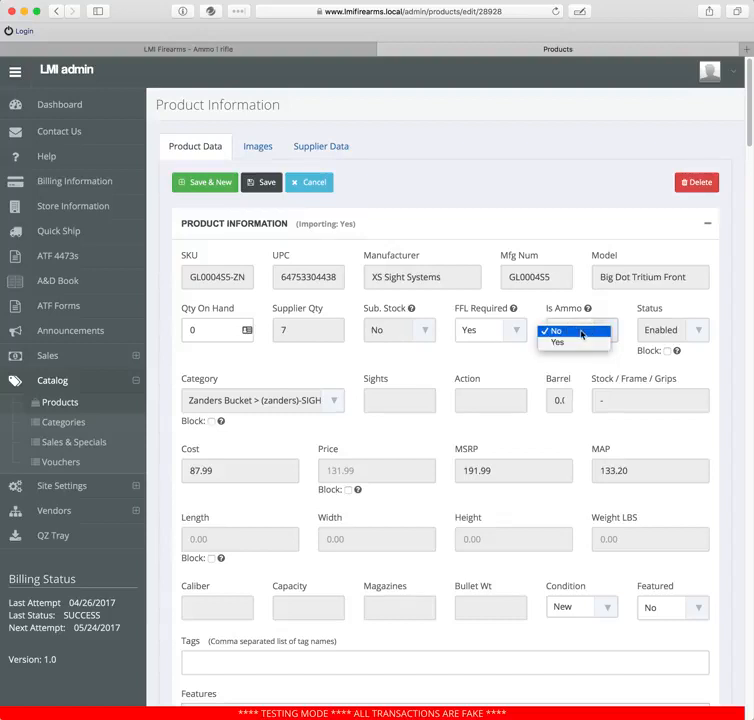
click(532, 414)
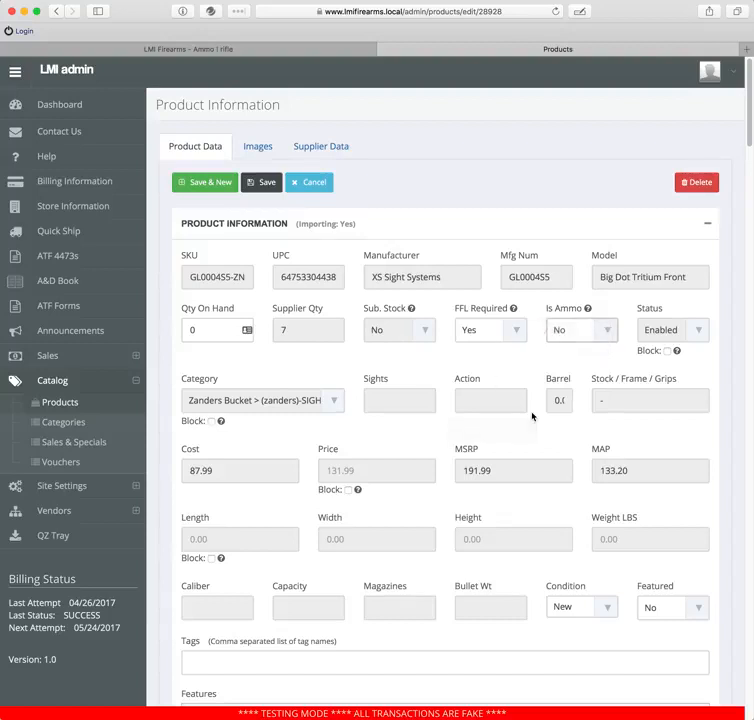
click(309, 182)
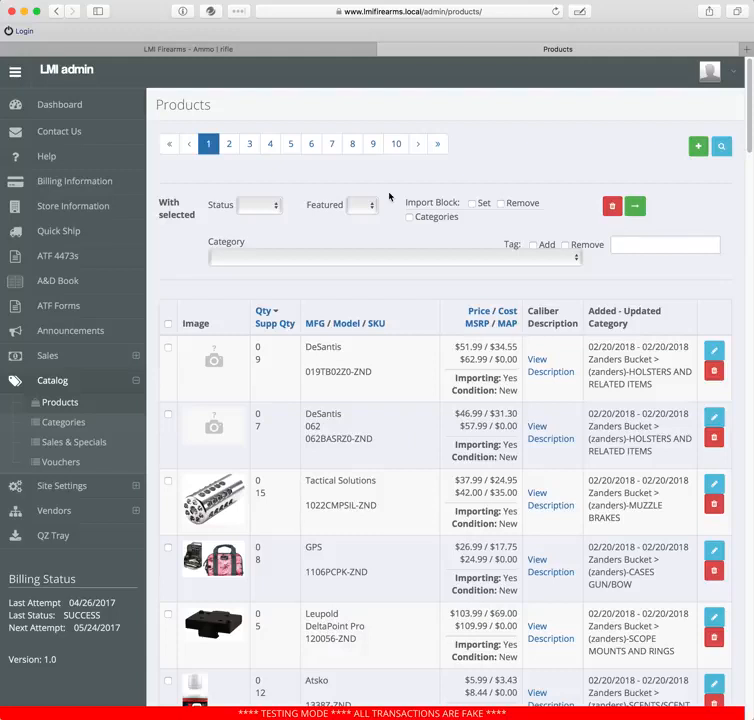
Step: Switch to the LMI Firearms storefront, browse the Handguns category, and open the Hi-Point 380HC 380 Auto product page
click(204, 49)
mouse_move(230, 205)
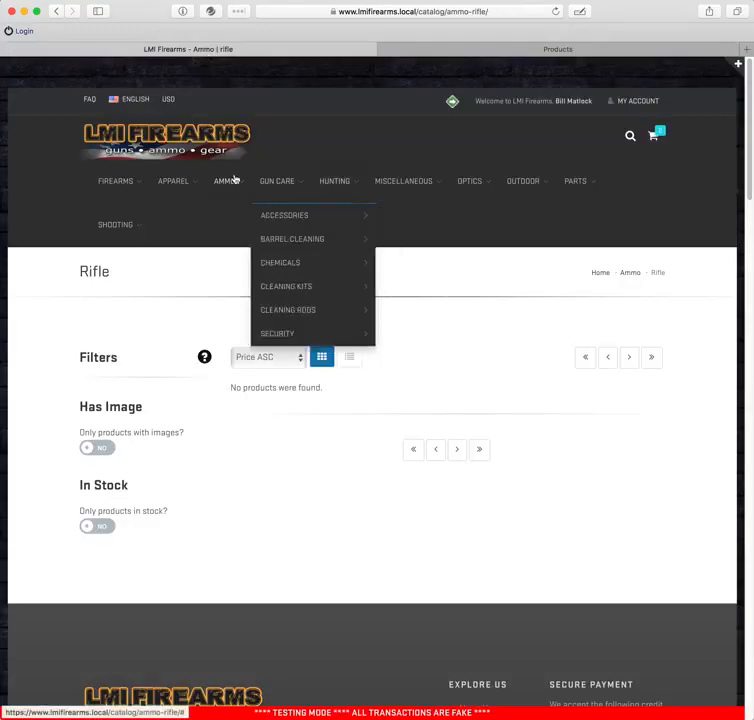
mouse_move(115, 183)
click(117, 217)
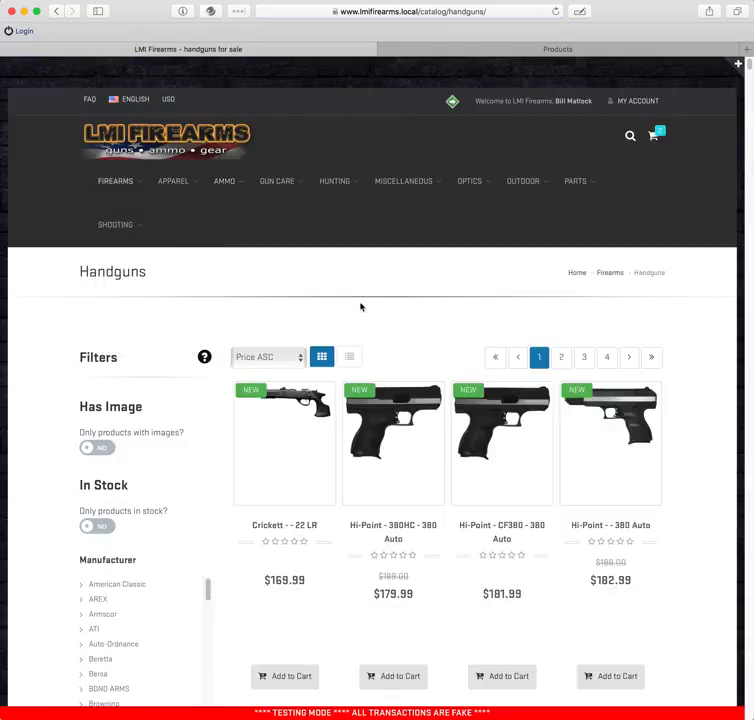
click(395, 440)
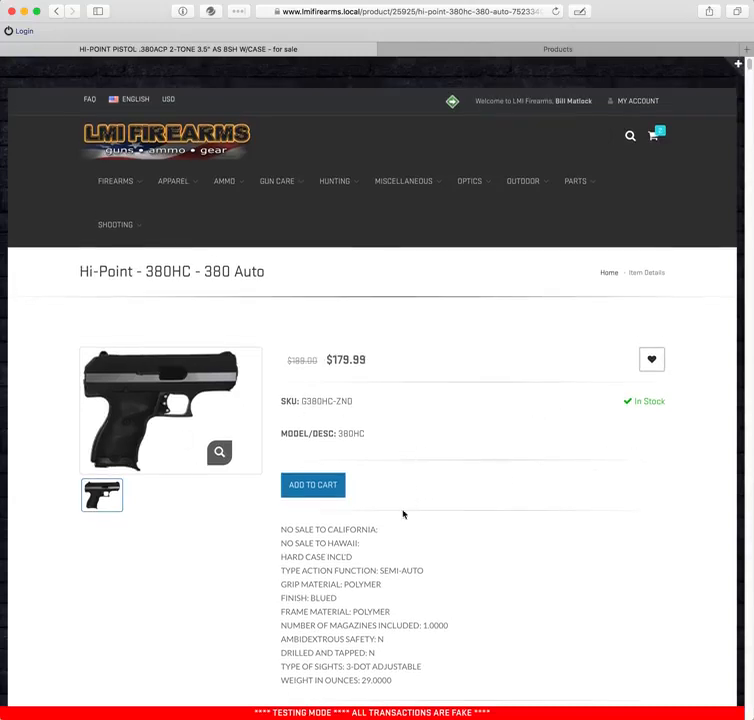
Step: Show the Hi-Point 380HC's specifications and copy its UPC
scroll(215, 544, down, 5)
click(180, 512)
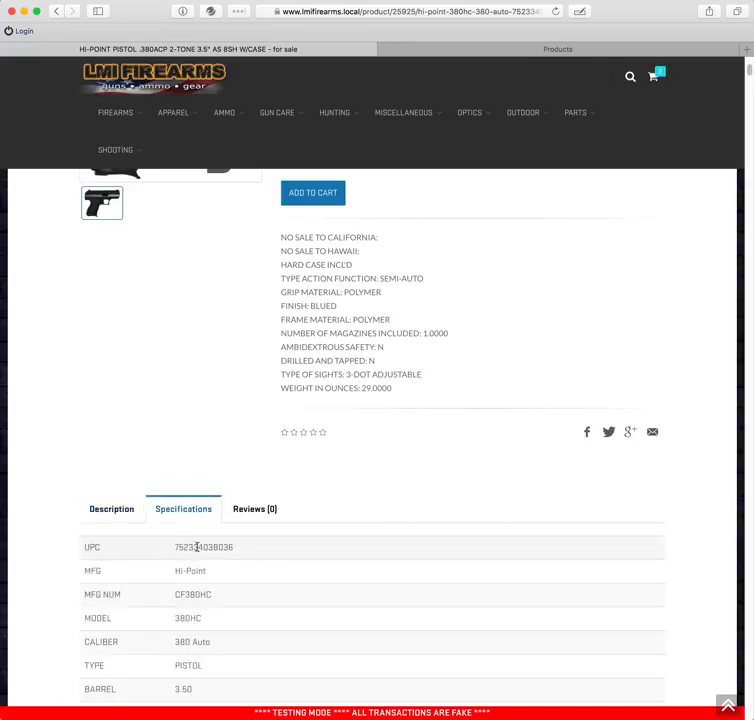
double_click(198, 548)
key(ctrl+c)
scroll(205, 551, up, 10)
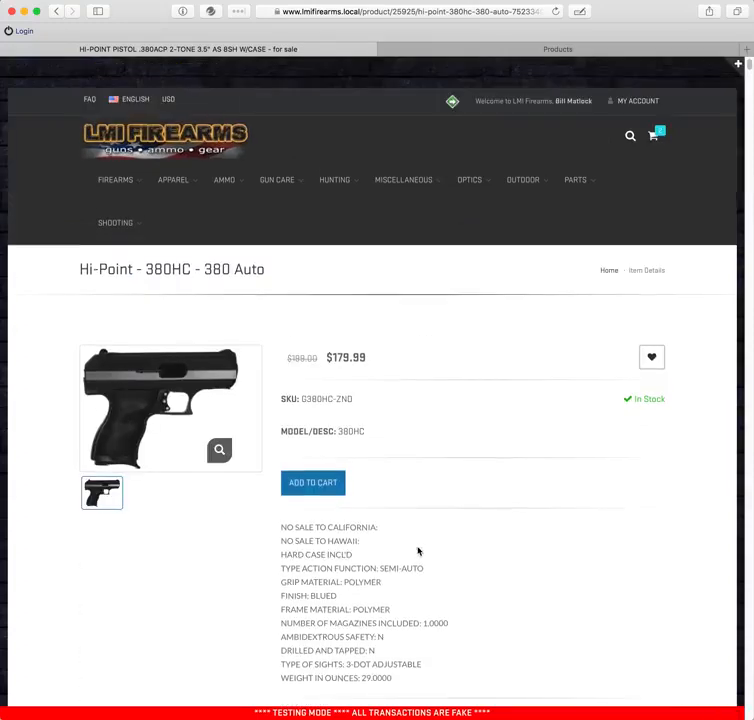
click(558, 50)
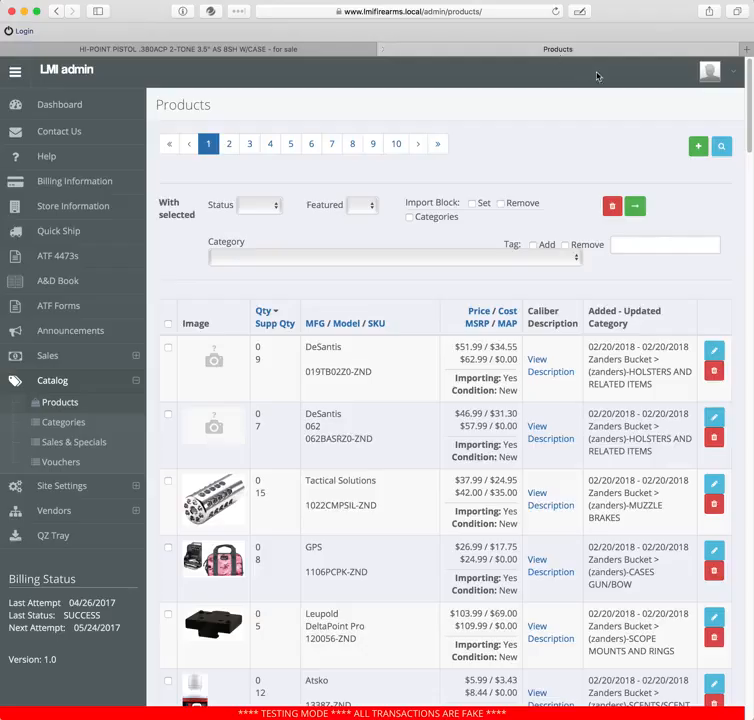
click(721, 146)
click(624, 239)
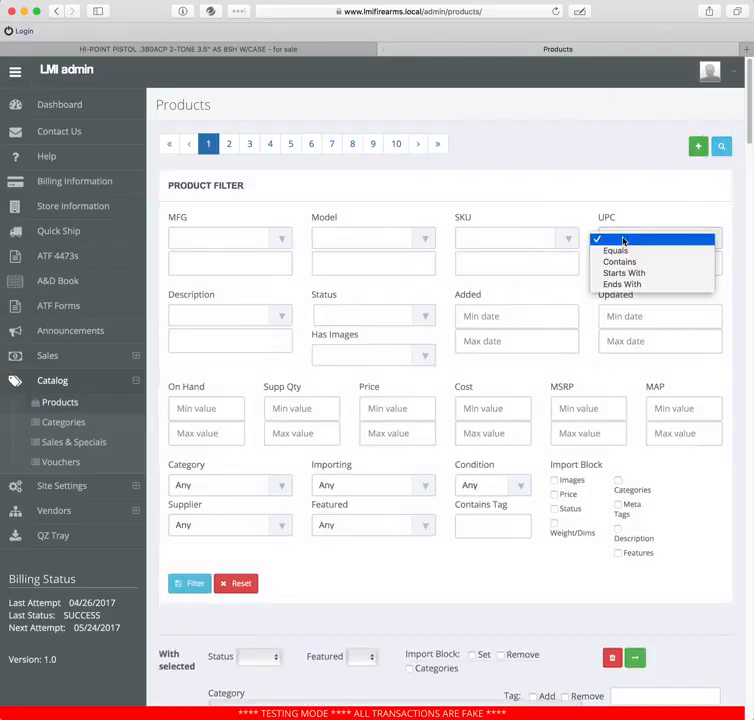
click(631, 251)
key(ctrl+v)
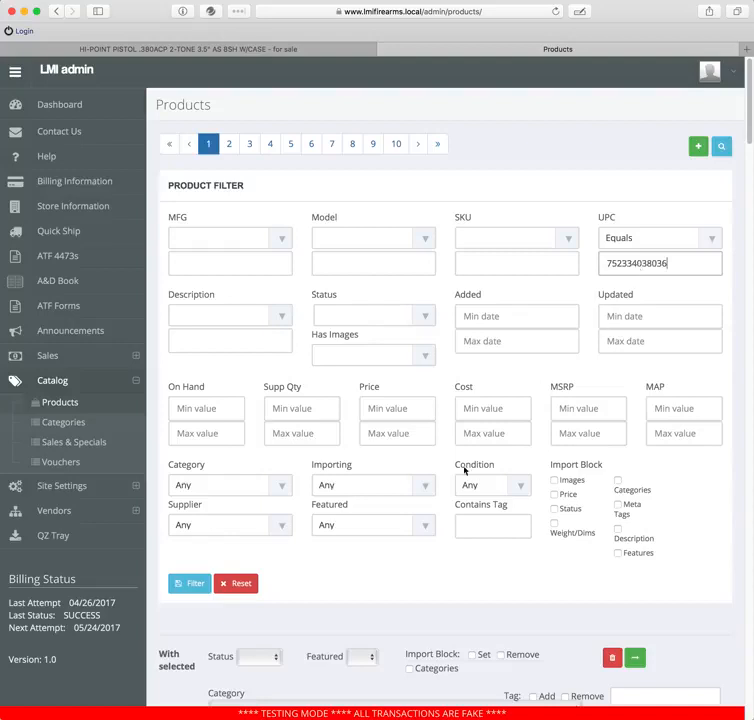
click(197, 582)
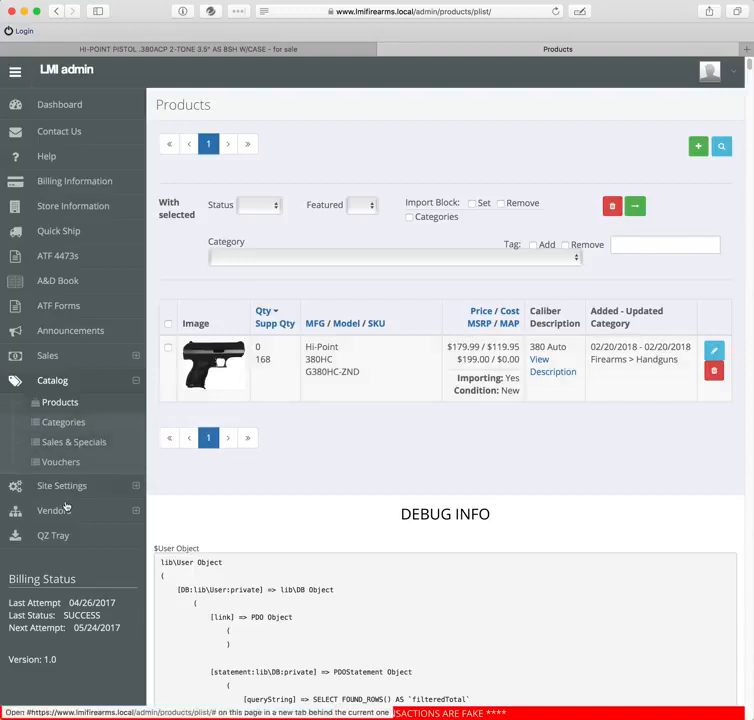
Step: Open the Vendors section's Suppliers page in a new browser tab and switch to it
click(16, 511)
super+click(55, 452)
click(629, 49)
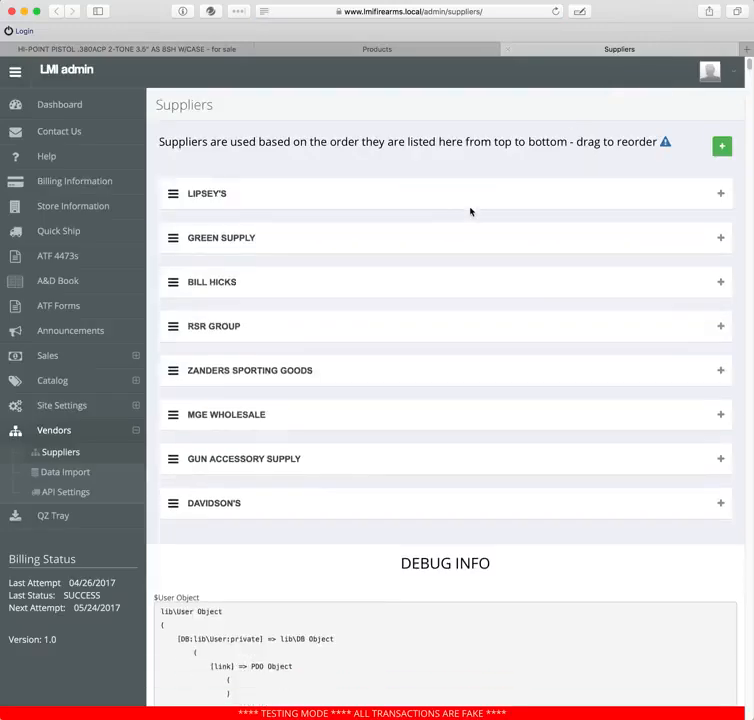
Step: Expand the Zanders Sporting Goods supplier entry and show its price calculation formulas
click(720, 370)
scroll(351, 443, down, 3)
scroll(351, 443, down, 3)
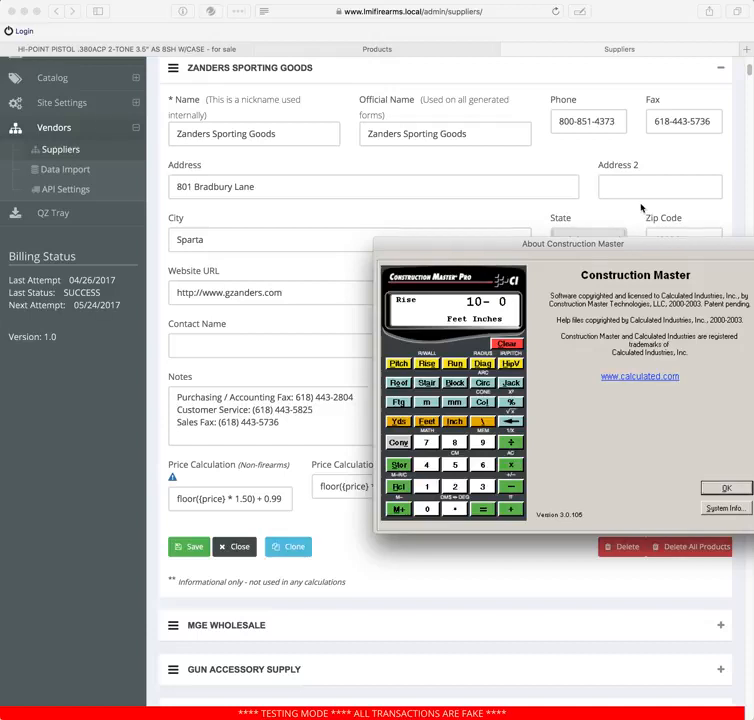
Step: Move the calculator aside, check the Hi-Point 380HC's cost in the product list, and return to the Suppliers page
mouse_move(51, 103)
mouse_down()
mouse_move(401, 63)
mouse_move(510, 70)
mouse_move(56, 84)
mouse_up()
click(305, 67)
click(391, 52)
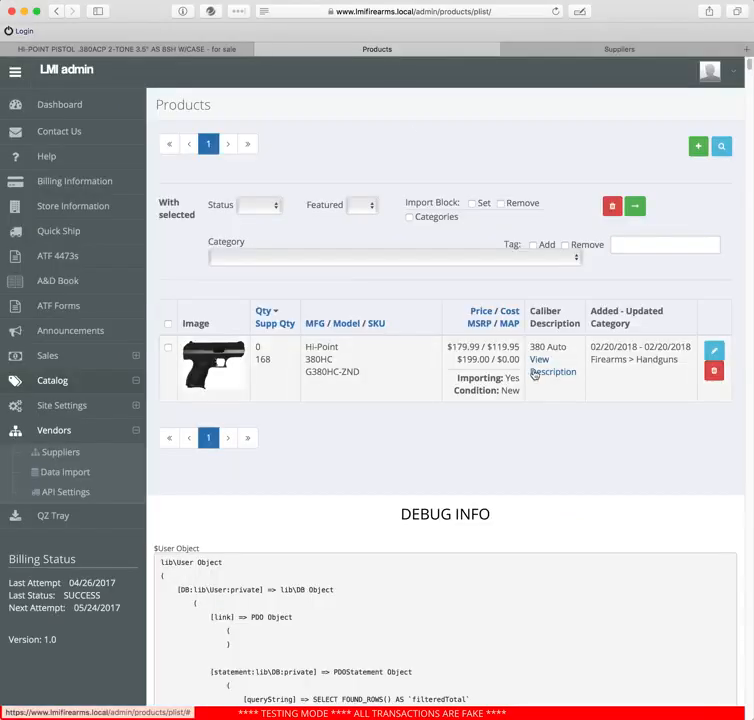
click(611, 49)
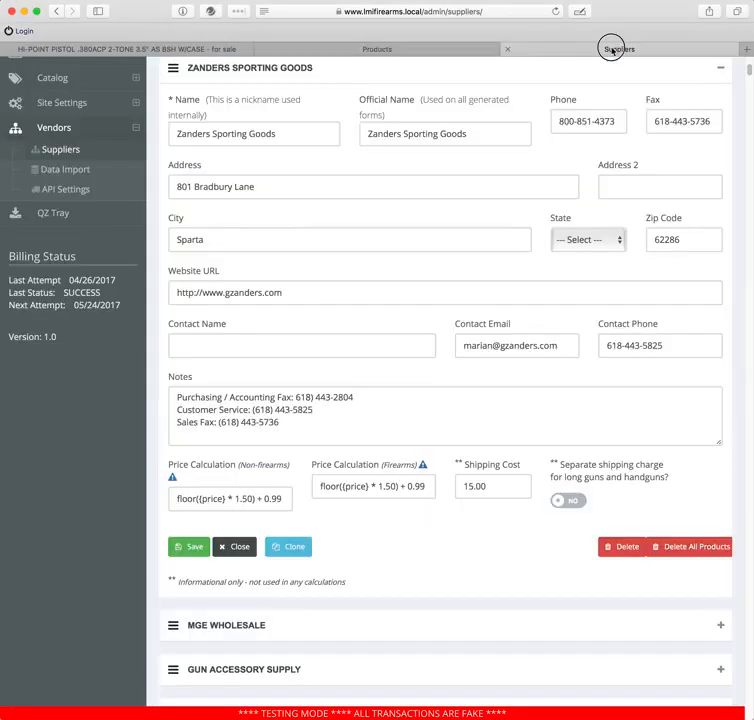
Step: In the Construction Master calculator, multiply the 119.95 cost by 1.5, then add .99 to 179 to follow the firearms price formula
drag(2, 86, 412, 115)
text(119.95)
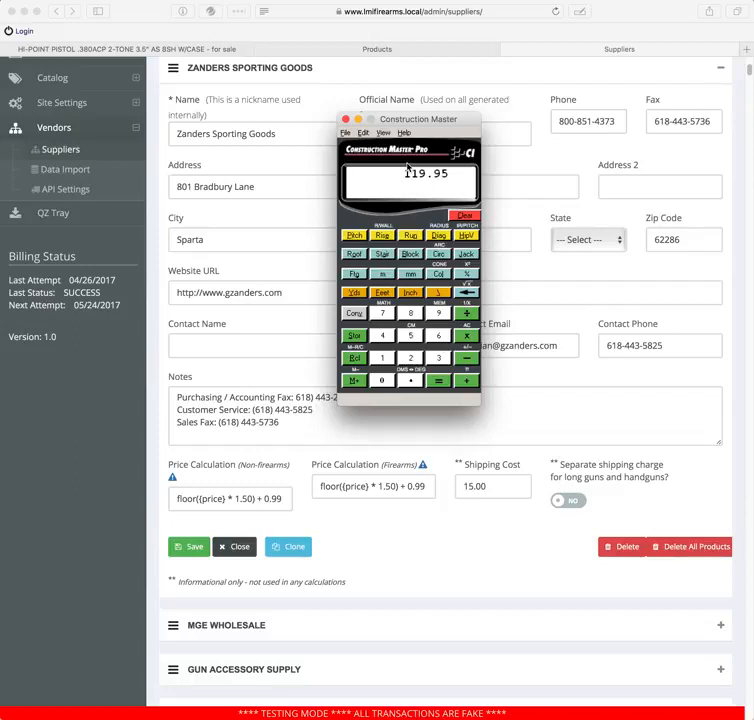
text(*1)
text(.)
text(5)
key(Return)
text(179+.99)
key(Return)
Step: Put the calculator away, return to the product list, and highlight the Hi-Point 380HC's selling price for comparison
drag(402, 121, 0, 104)
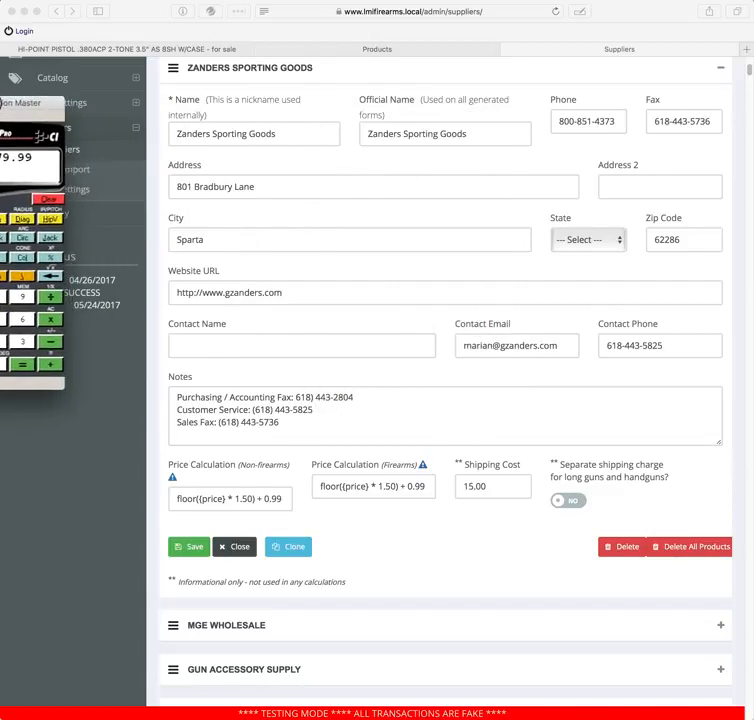
click(355, 50)
drag(453, 347, 478, 347)
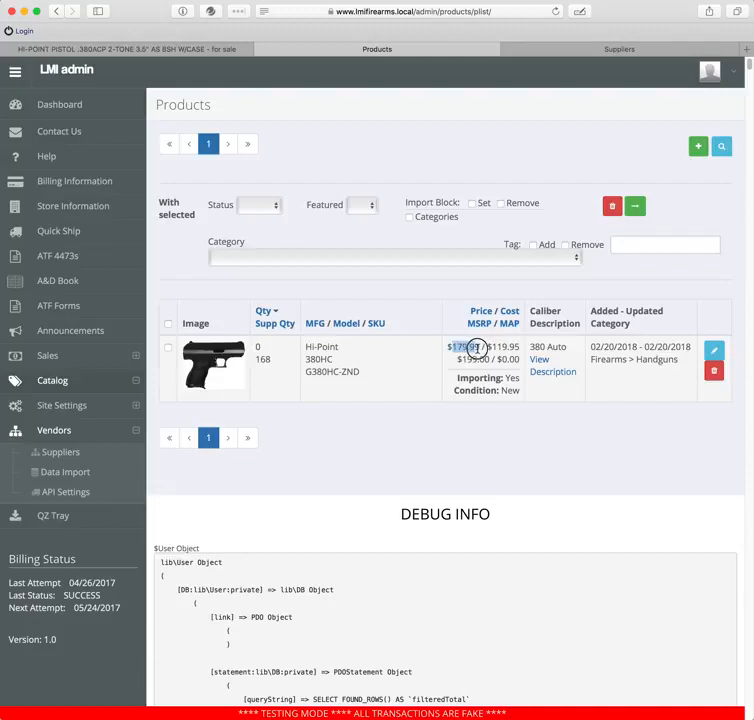
click(490, 424)
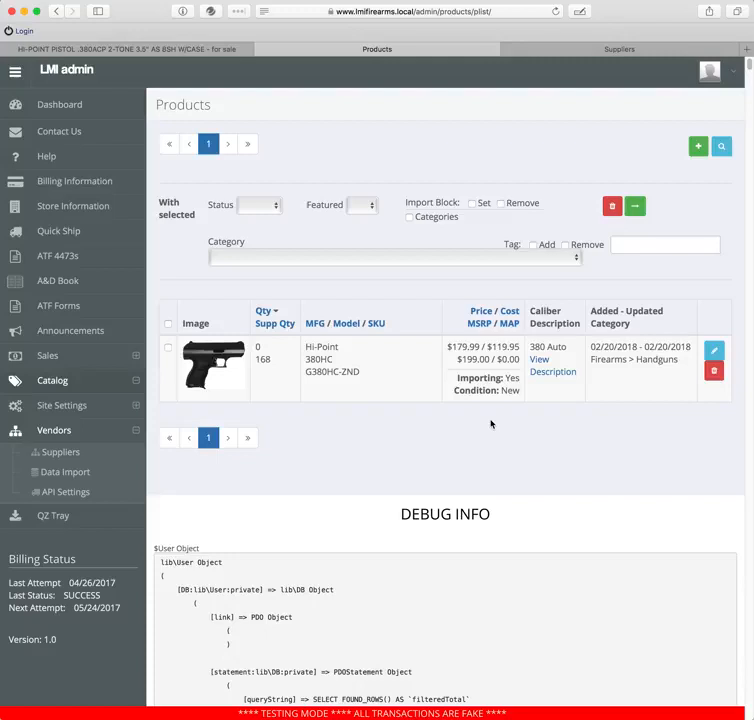
Step: Open the Zanders module from the Vendors section's Data Import page and review its import settings and category map
click(92, 477)
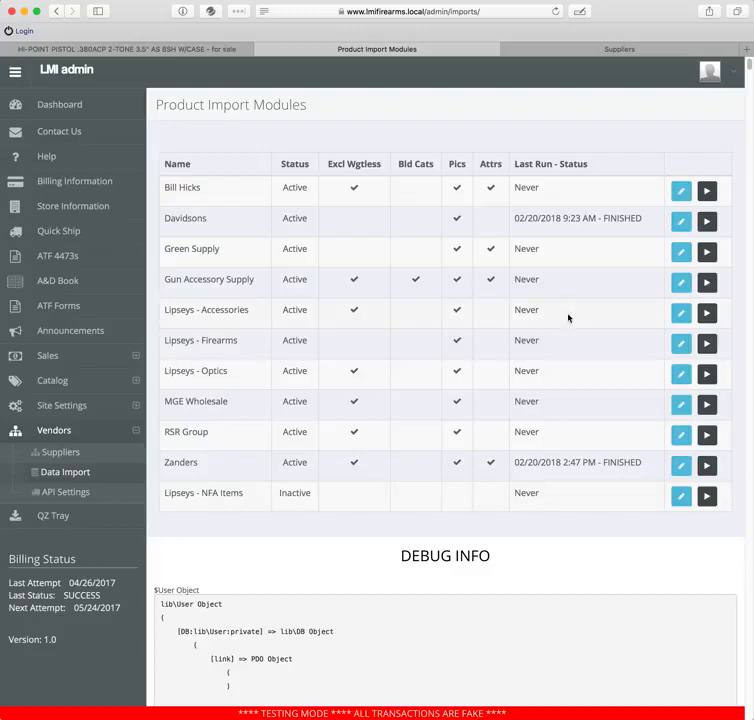
click(680, 465)
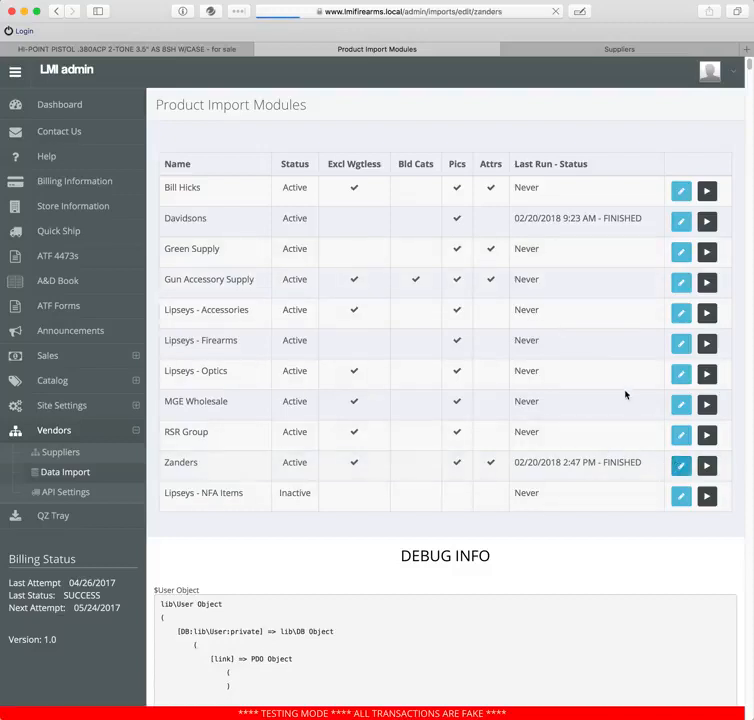
scroll(655, 364, down, 3)
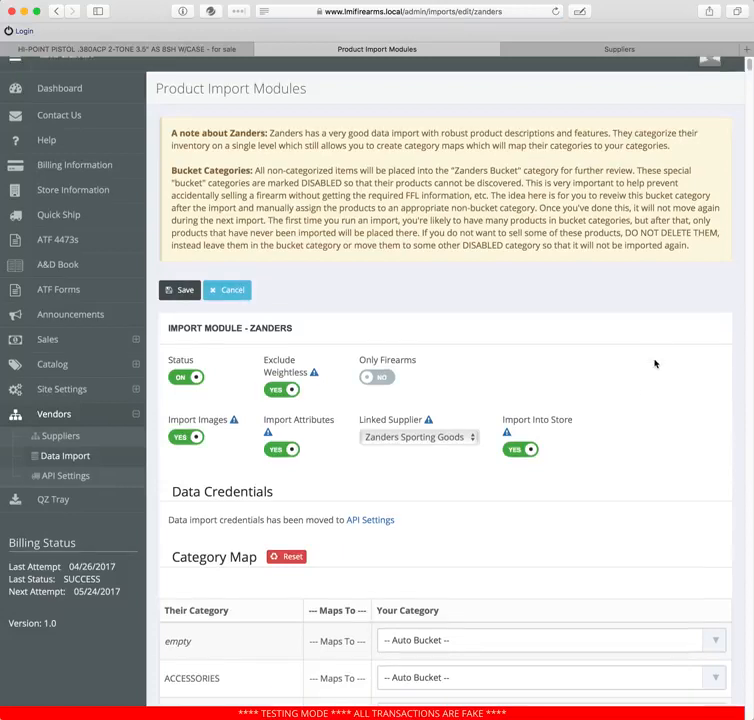
scroll(655, 364, down, 1)
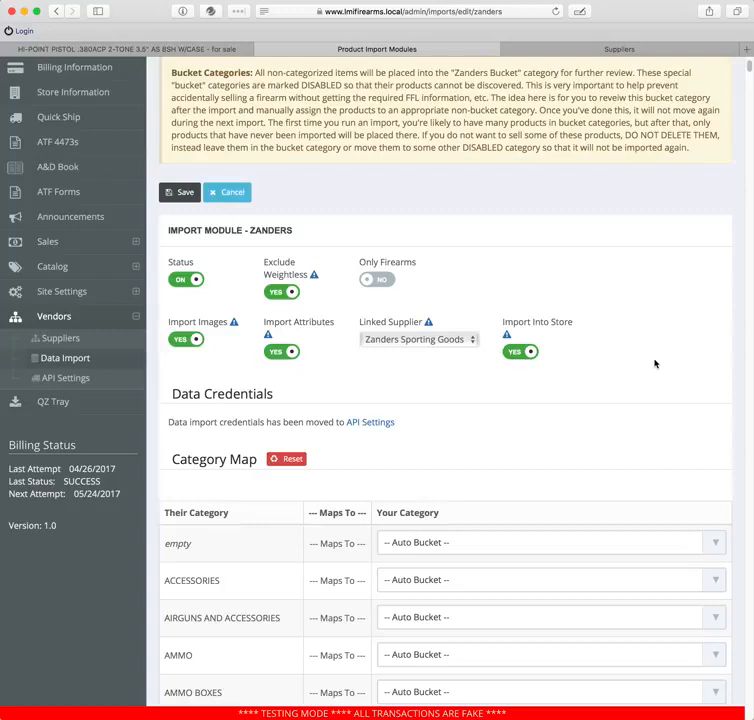
scroll(655, 364, down, 10)
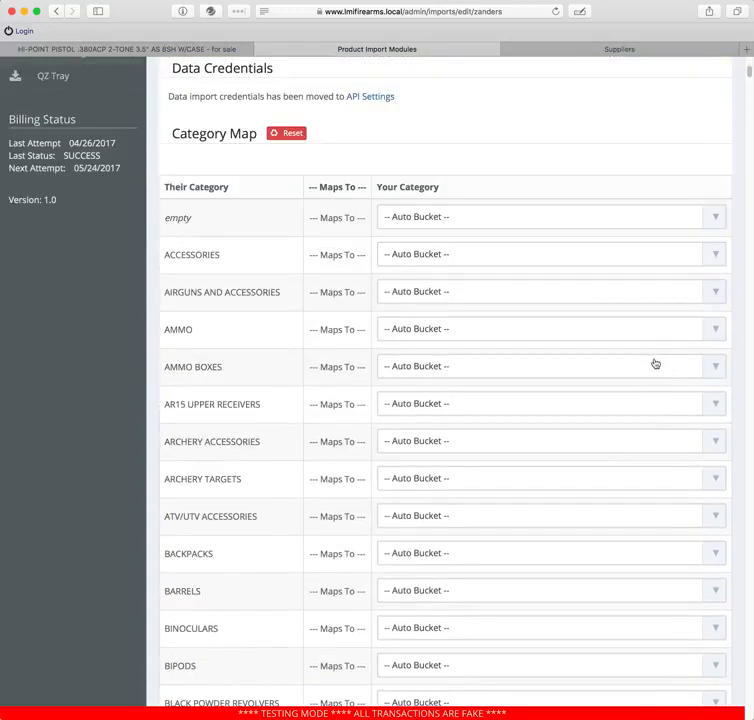
scroll(341, 418, down, 15)
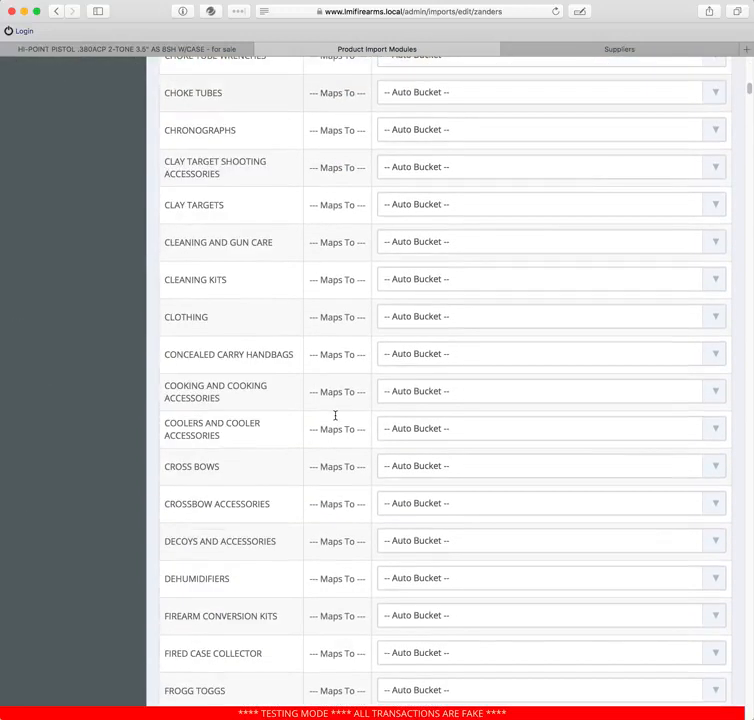
scroll(335, 418, up, 20)
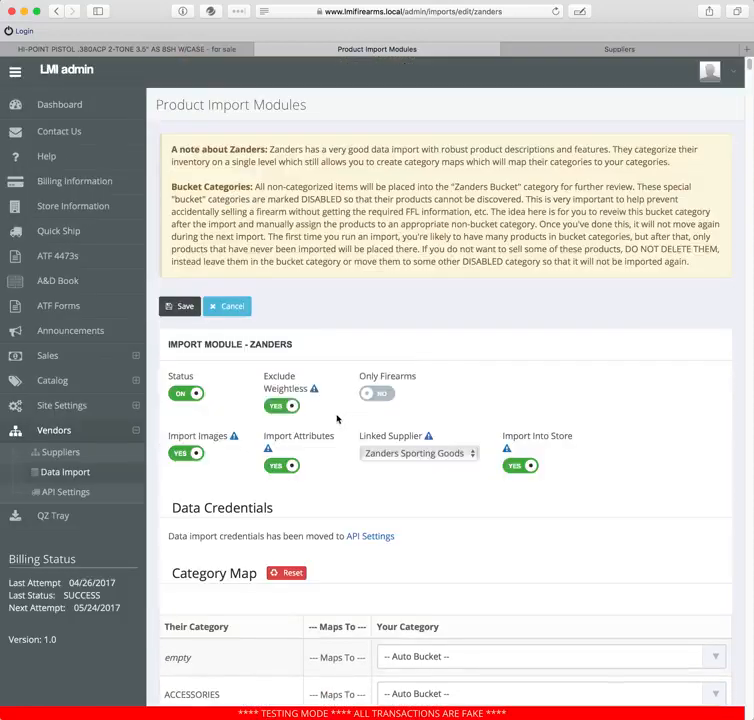